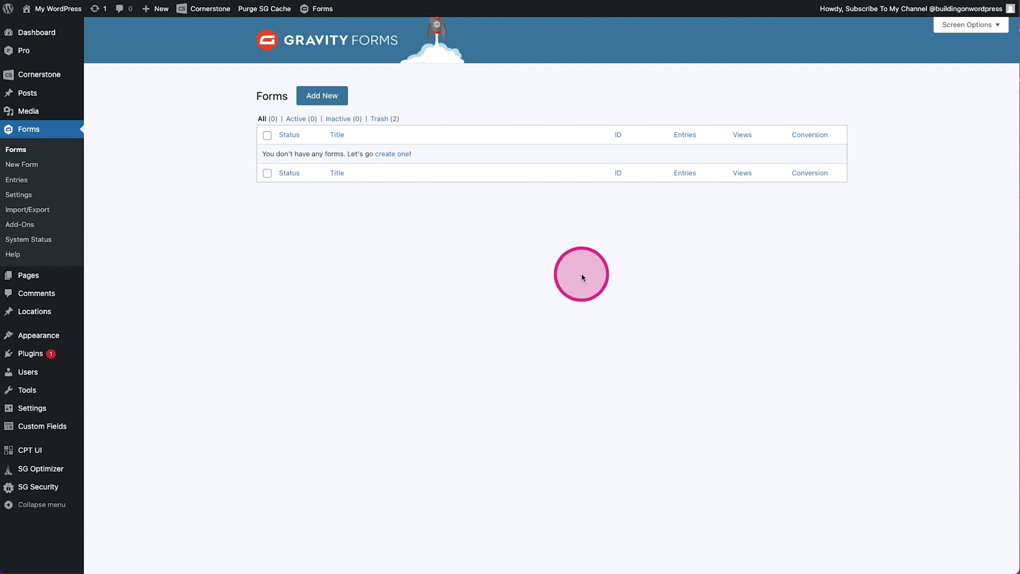
Create a new blank form titled "Sharify"
left_click(322, 97)
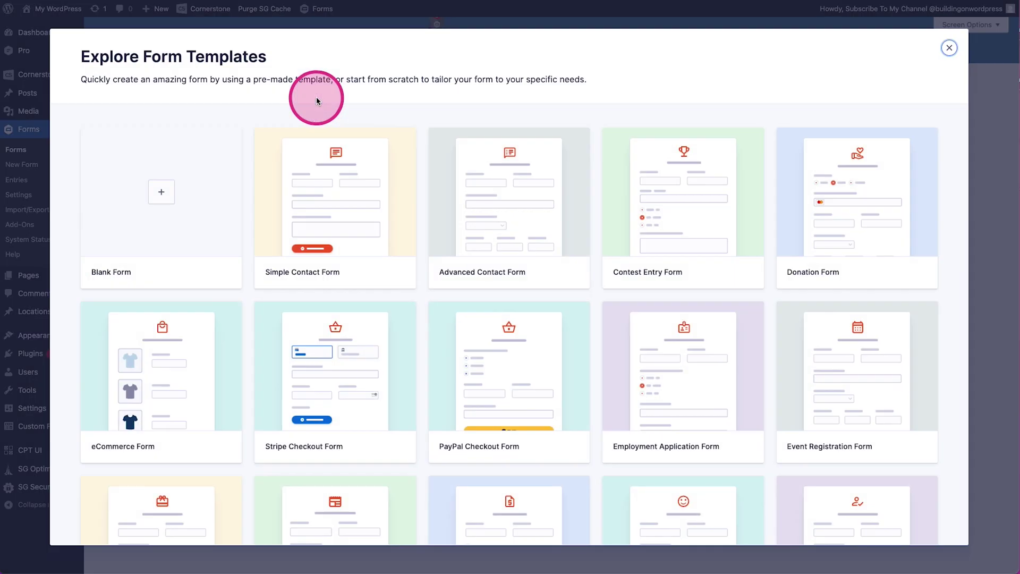
left_click(161, 197)
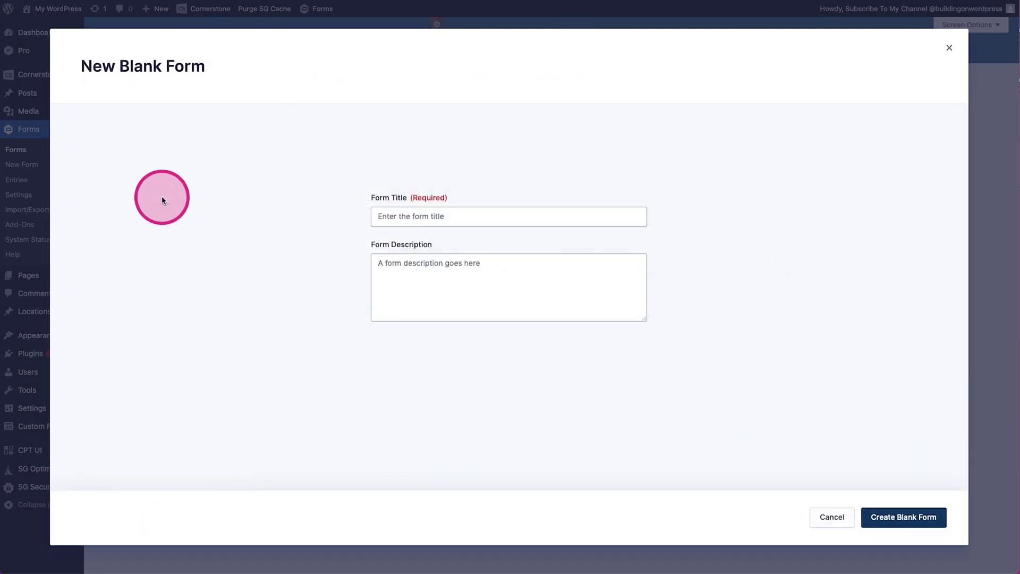
left_click(416, 217)
type("Sharify")
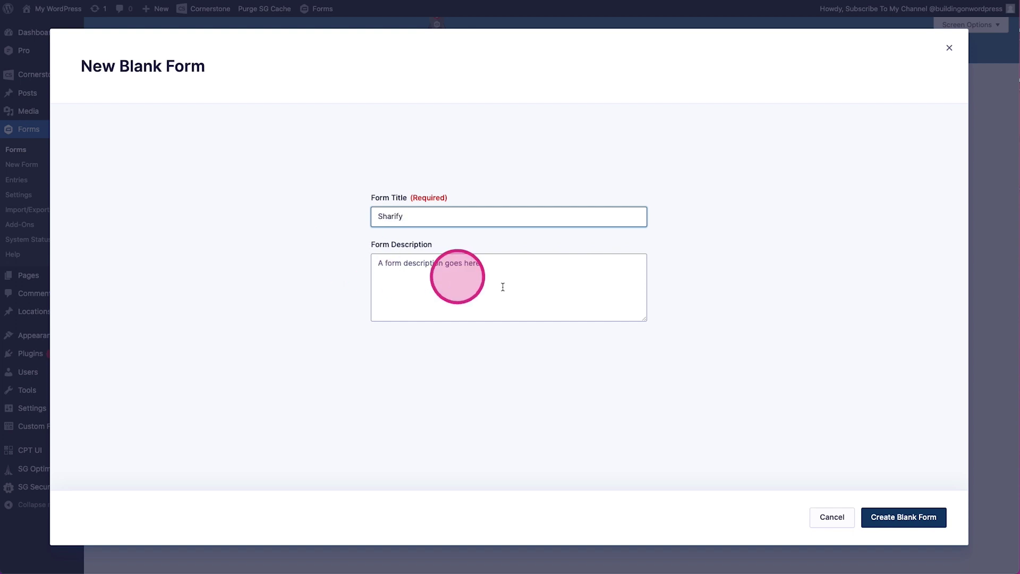
left_click(888, 516)
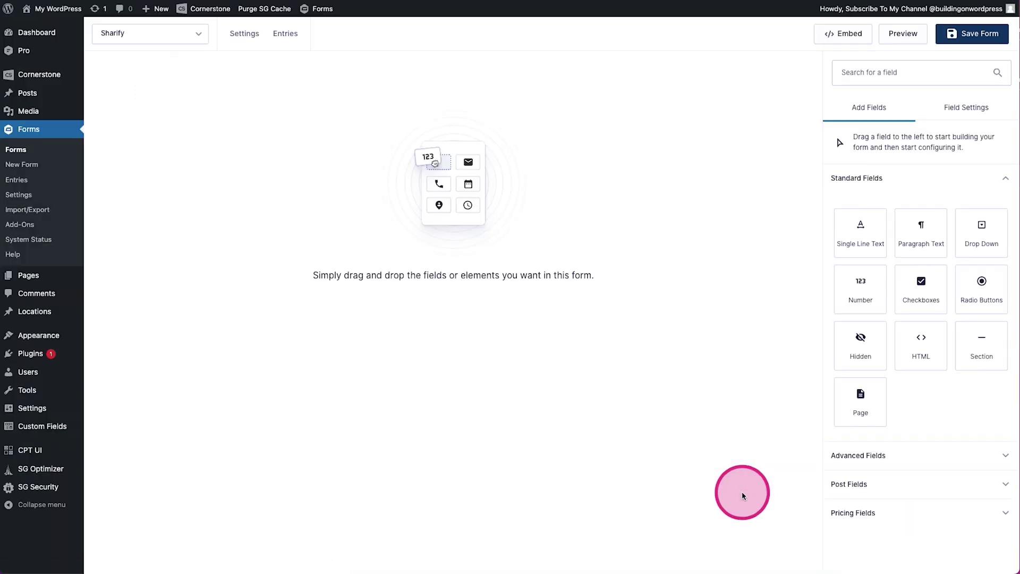
Add a Name field to the form and a Single Line Text field below it labelled "Company Name"
left_click(857, 467)
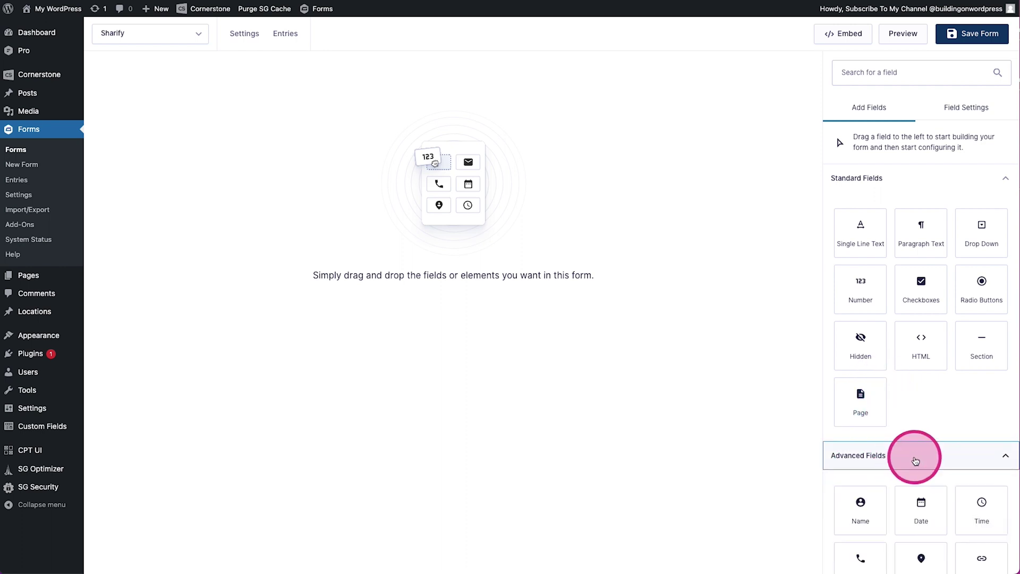
left_click_drag(864, 504, 457, 148)
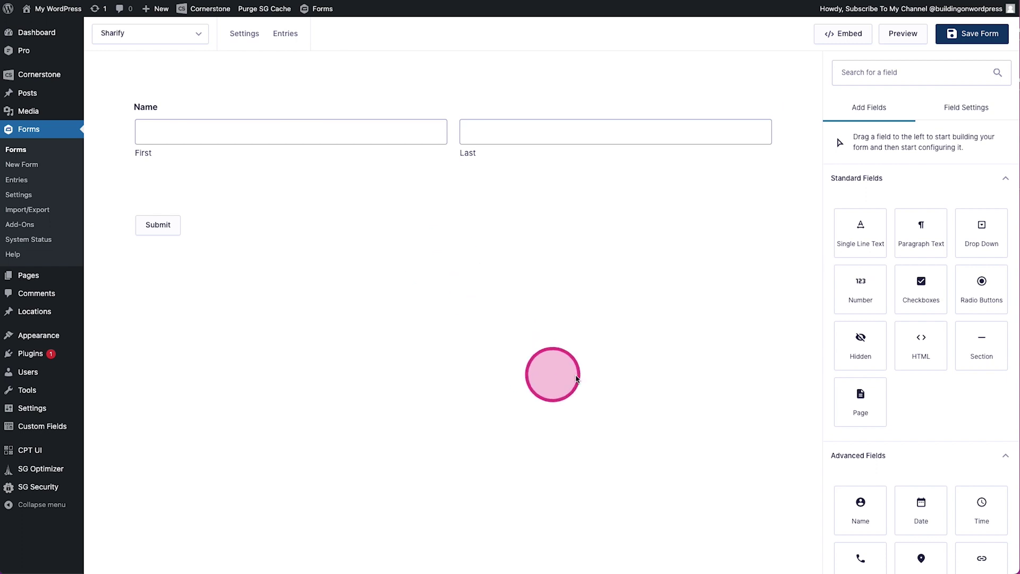
left_click_drag(858, 241, 260, 186)
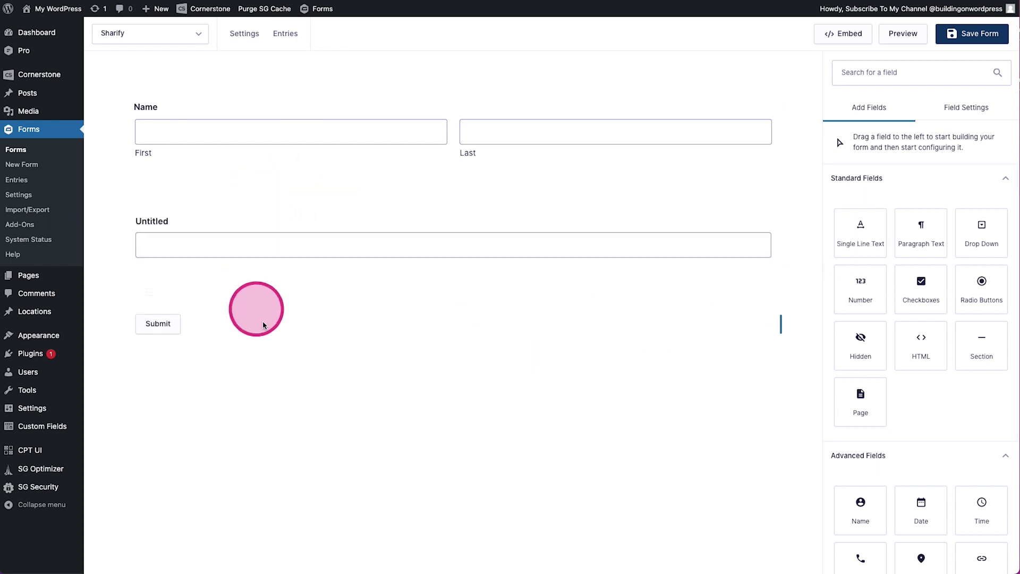
left_click(178, 226)
double_click(865, 234)
type("Company Name")
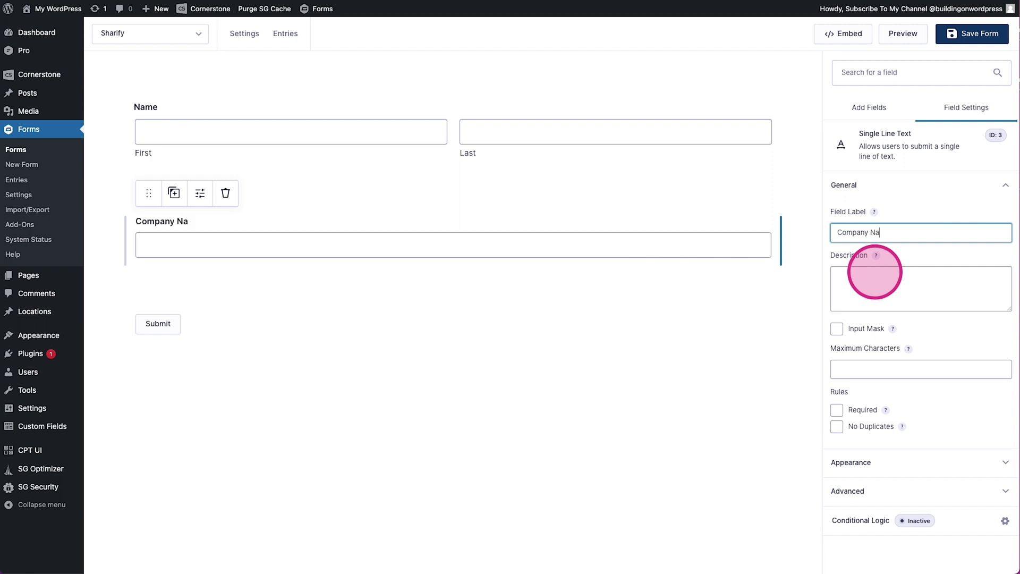
left_click(857, 194)
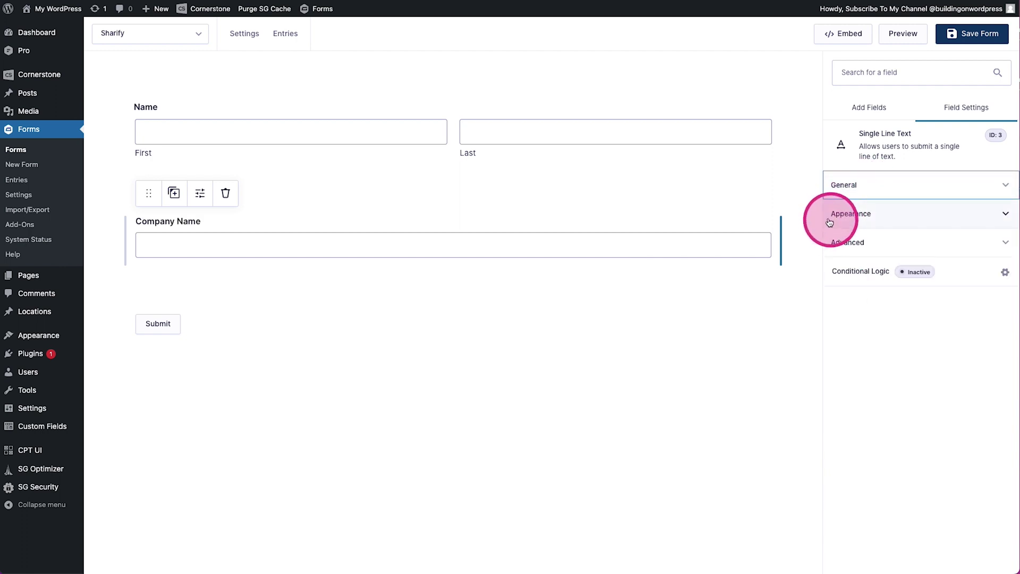
left_click(673, 295)
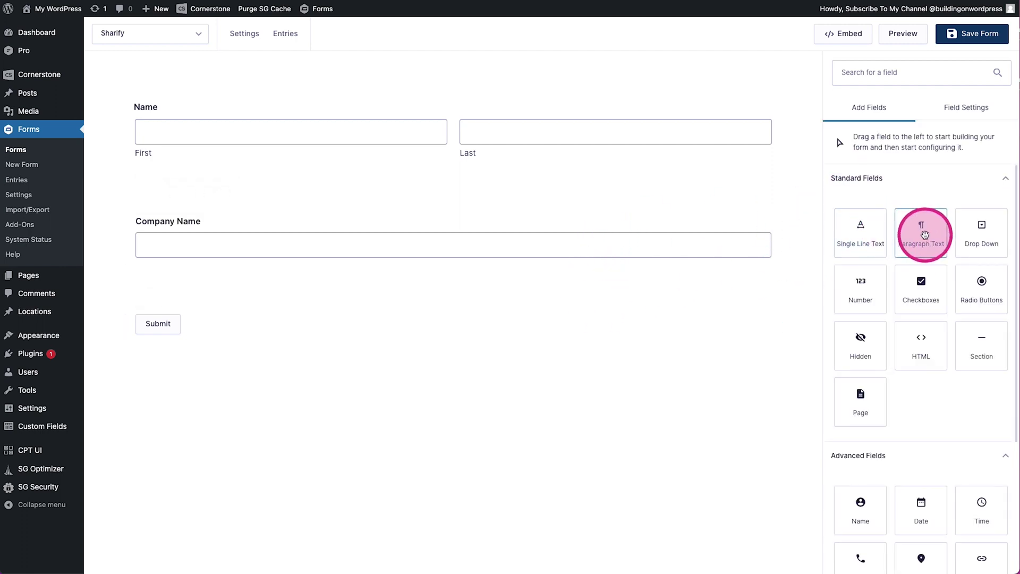
Add an Email field beside Company Name and a full-width Phone field below them, and save the form
scroll(910, 296, "down", 2)
scroll(910, 296, "down", 1)
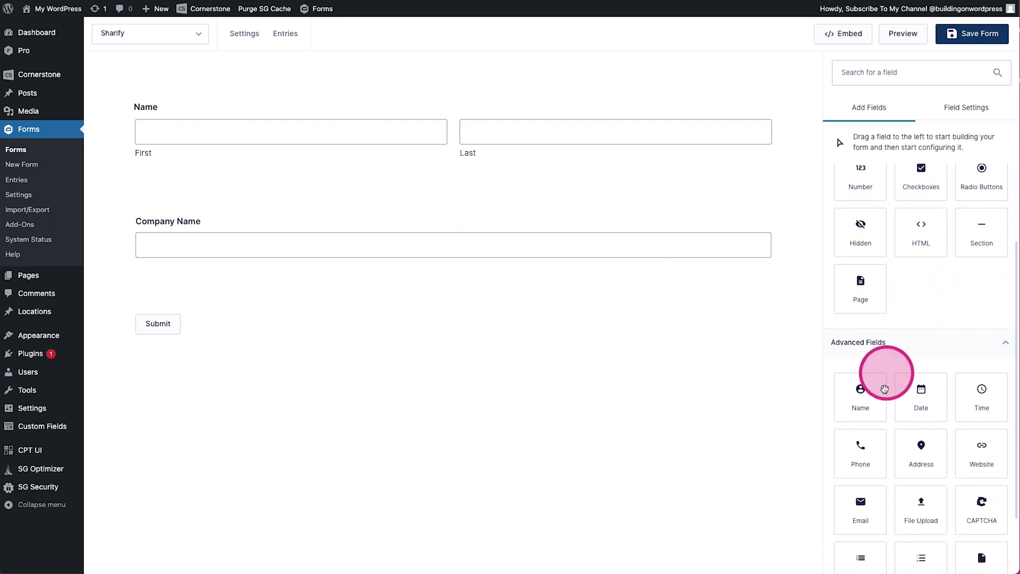
left_click_drag(868, 488, 781, 234)
left_click_drag(869, 418, 471, 275)
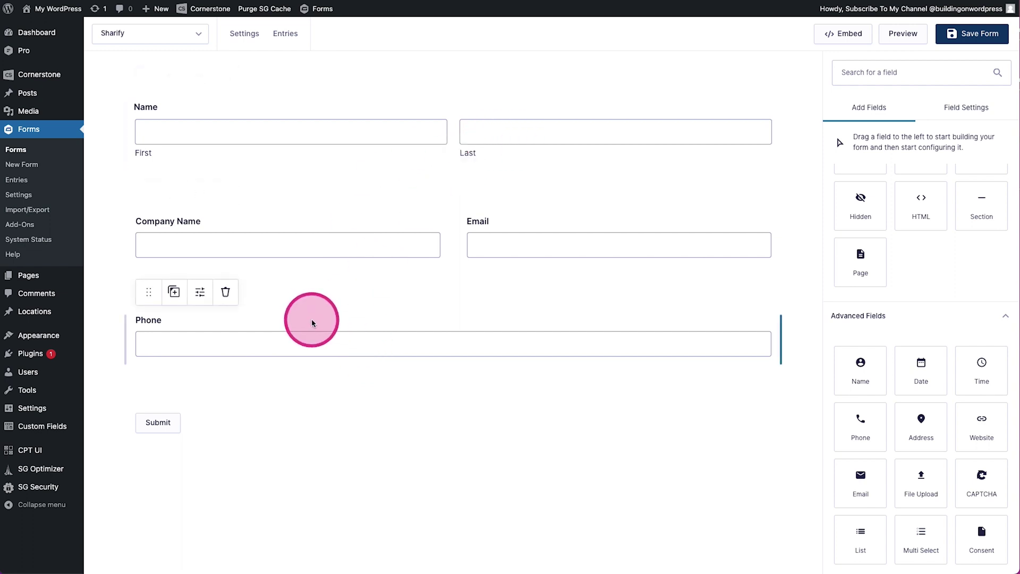
left_click(962, 41)
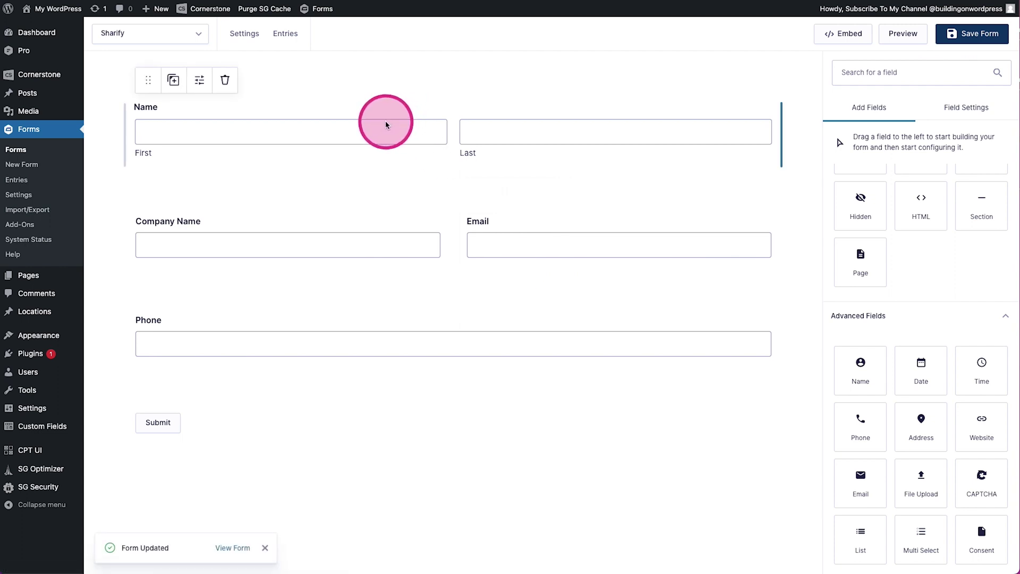
Open the Sharify form's default confirmation and try the Redirect and Page confirmation types
mouse_move(248, 41)
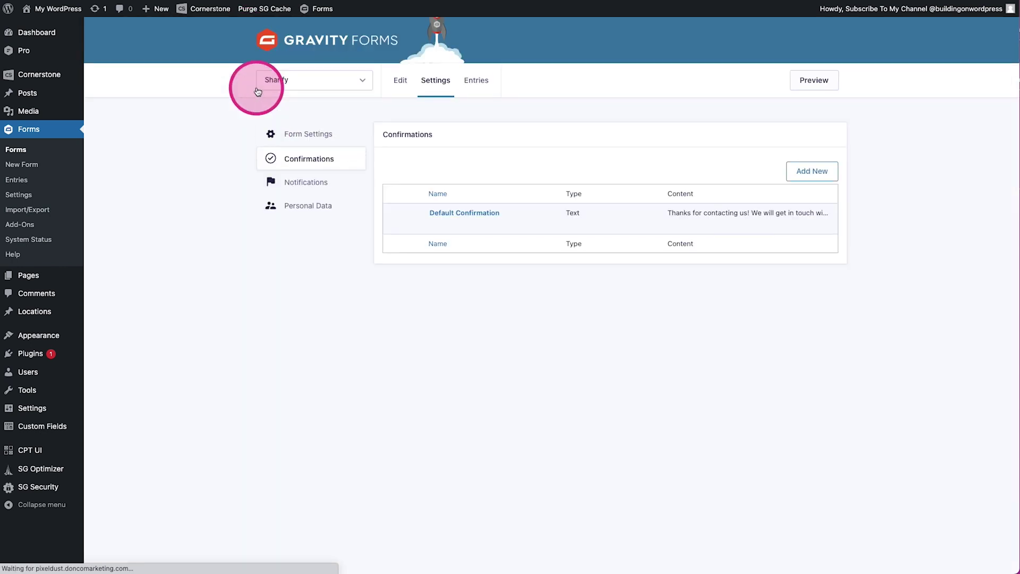
left_click(462, 214)
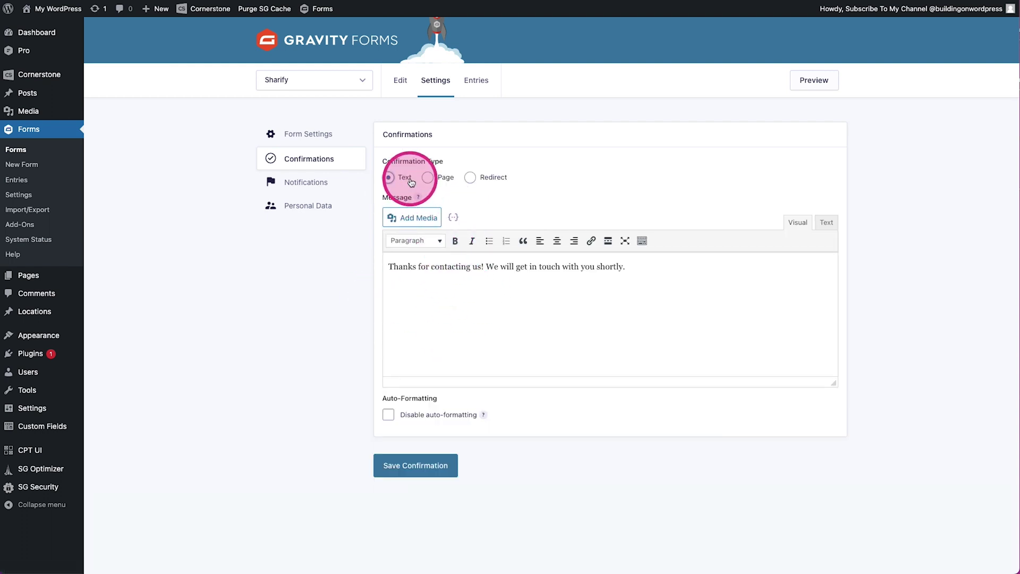
left_click(470, 177)
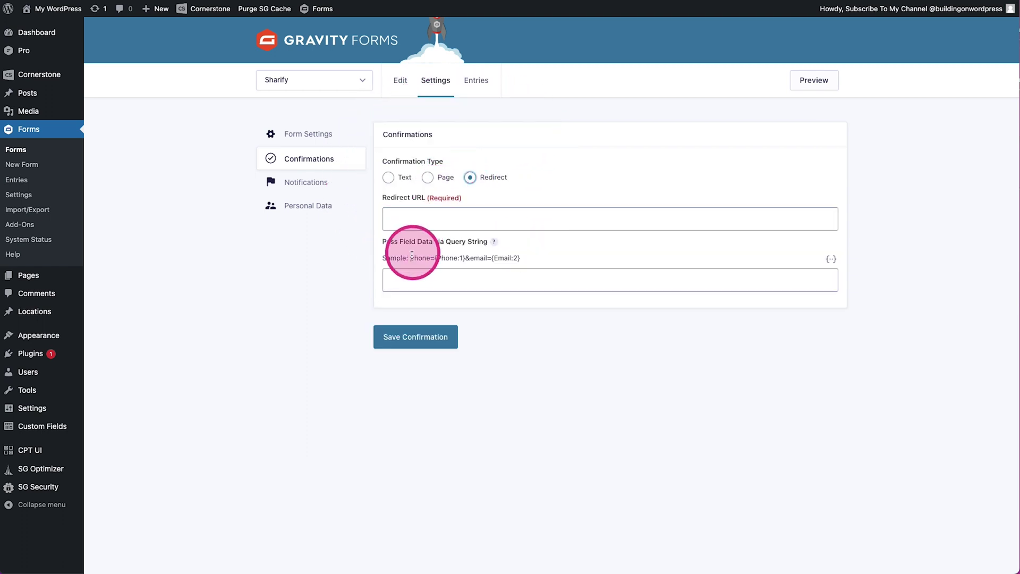
left_click_drag(372, 257, 538, 261)
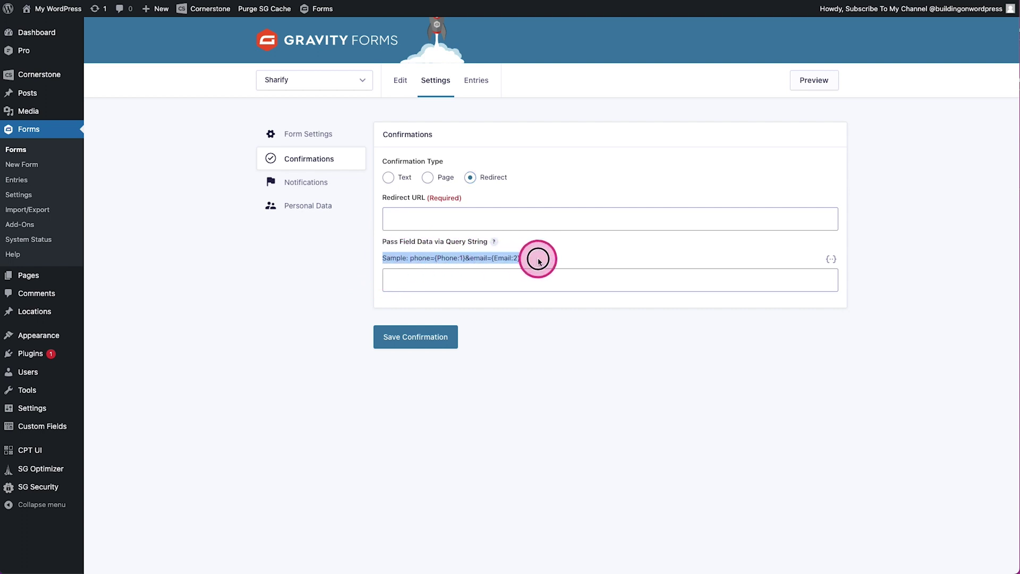
left_click(538, 260)
left_click(428, 178)
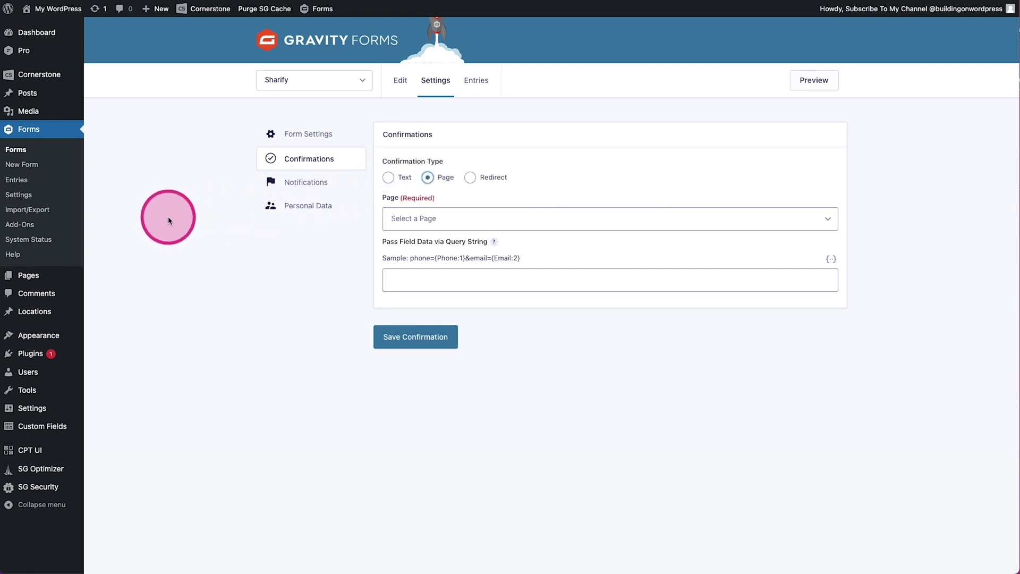
Create a new WordPress page titled "Sharify" and publish it
mouse_move(47, 277)
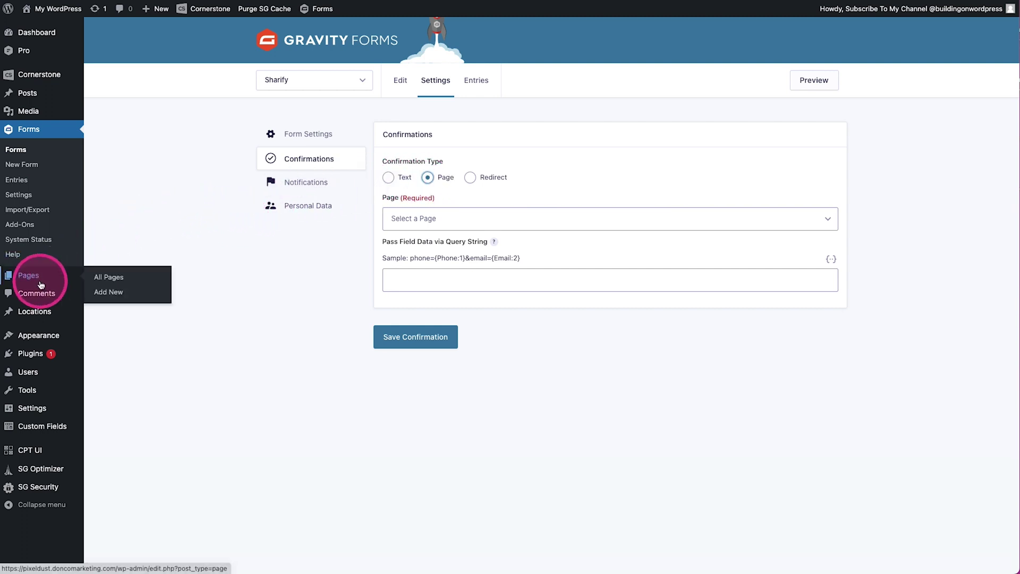
left_click(112, 292)
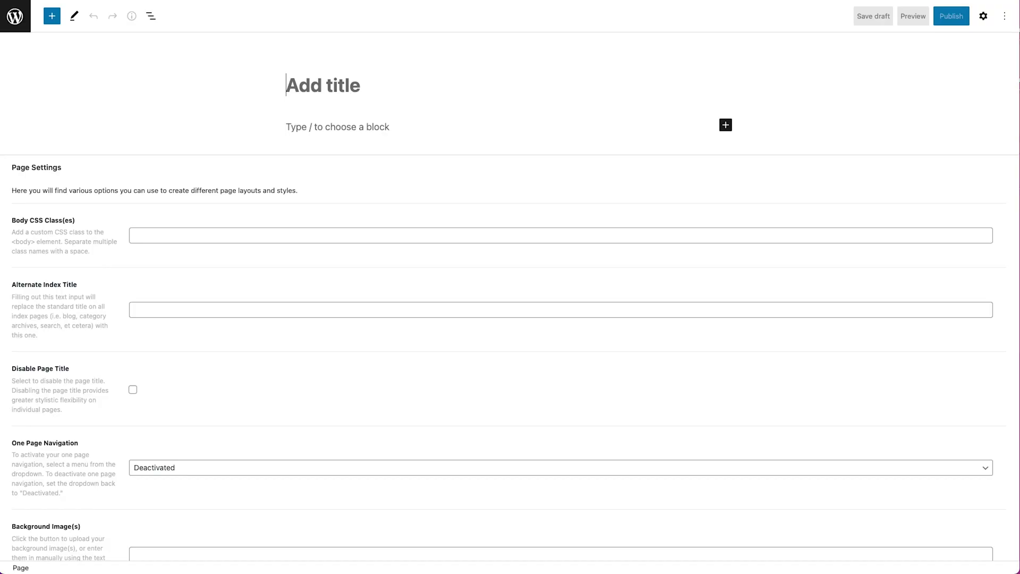
type("Sharify")
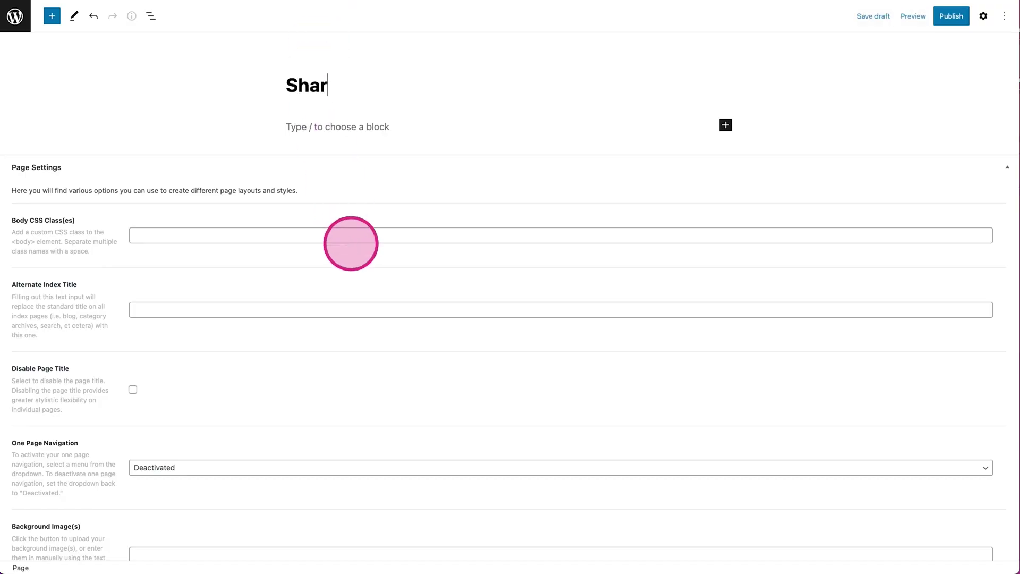
left_click(951, 22)
left_click(914, 18)
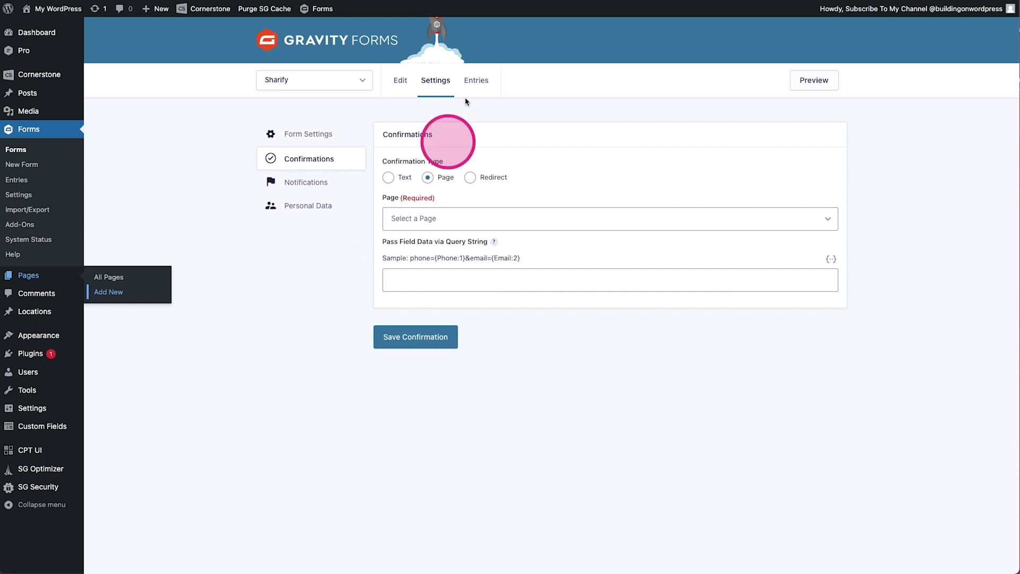
Reload the confirmation settings, set the confirmation type to Page and choose the Sharify page
left_click(440, 180)
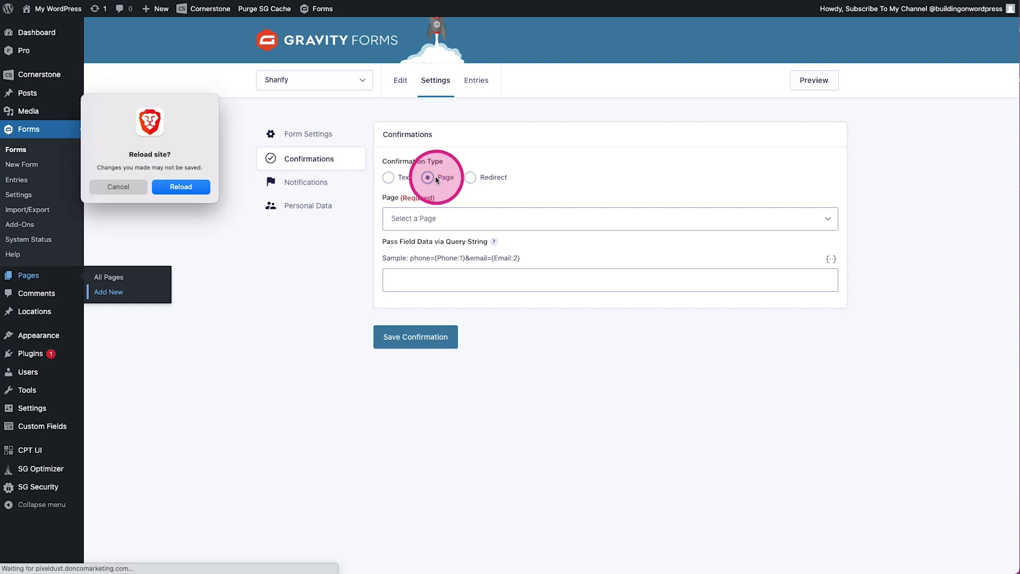
left_click(164, 187)
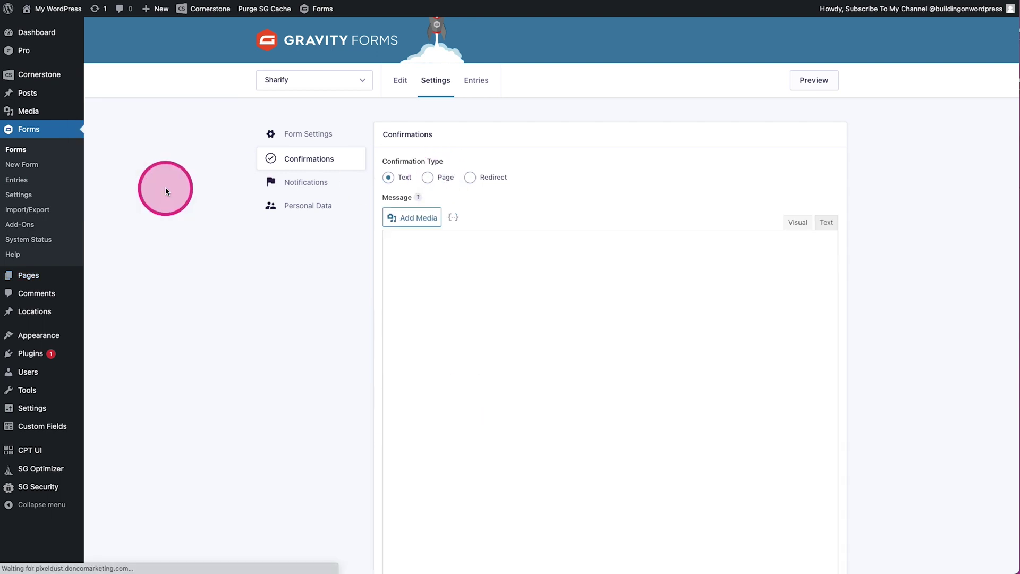
left_click(428, 177)
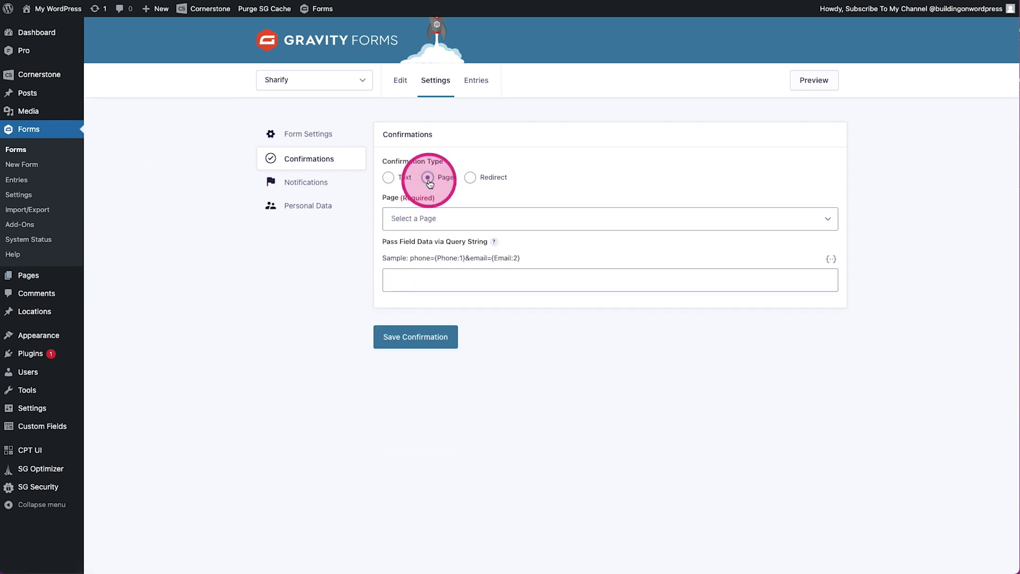
left_click(402, 218)
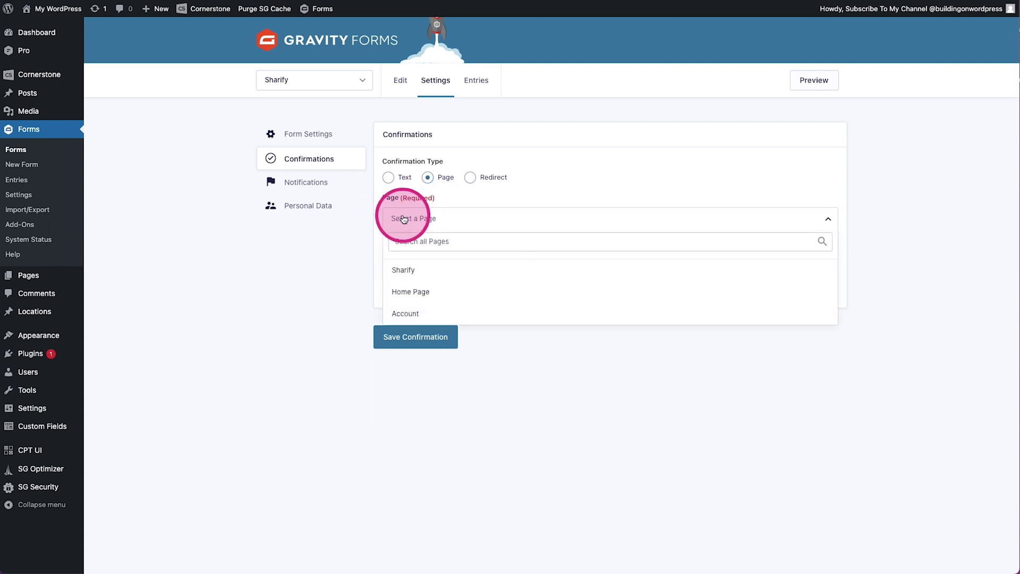
left_click(411, 270)
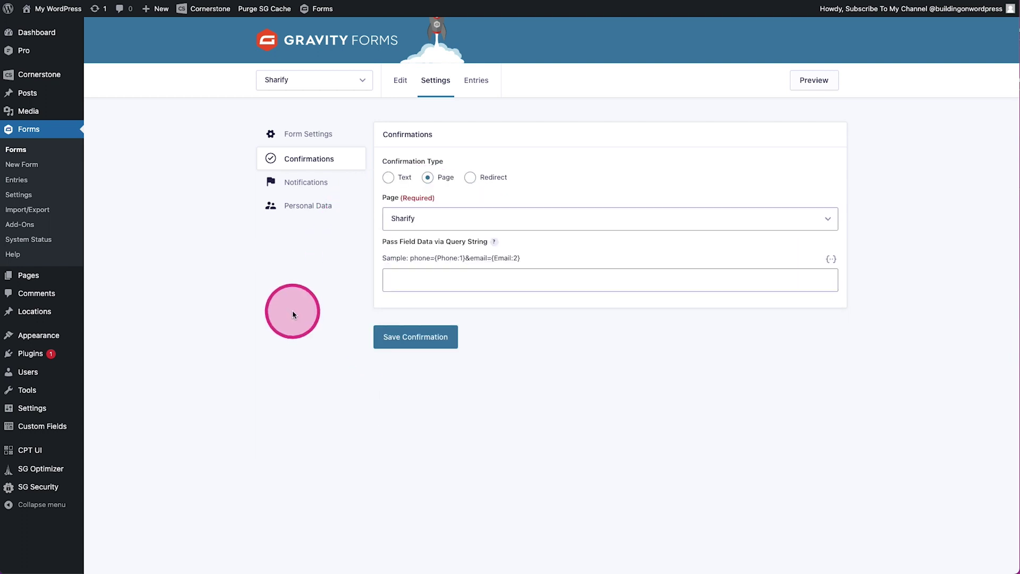
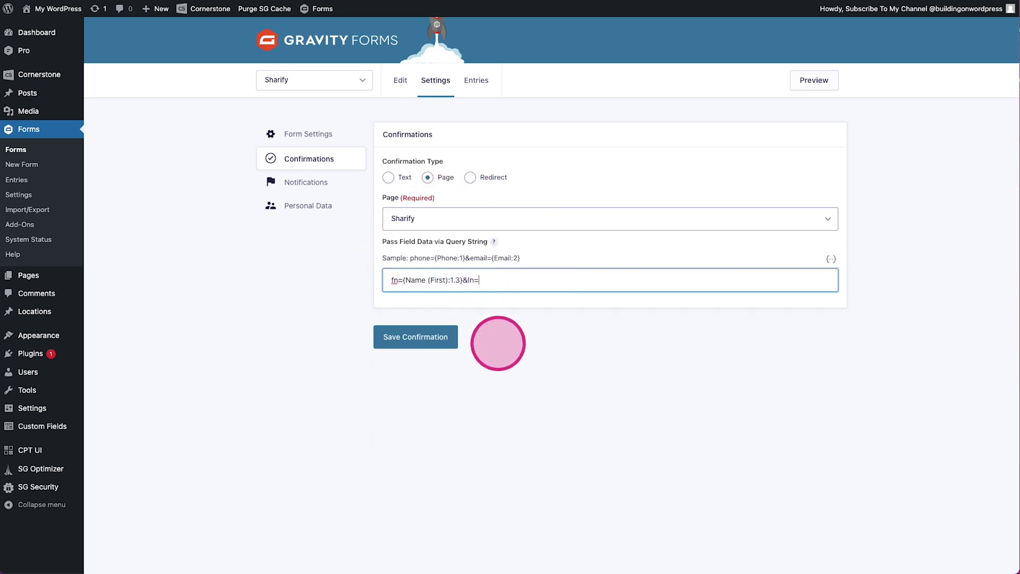
In the confirmation's query string, pass the Name (Last) merge tag as ln and the Email merge tag as em
left_click(831, 259)
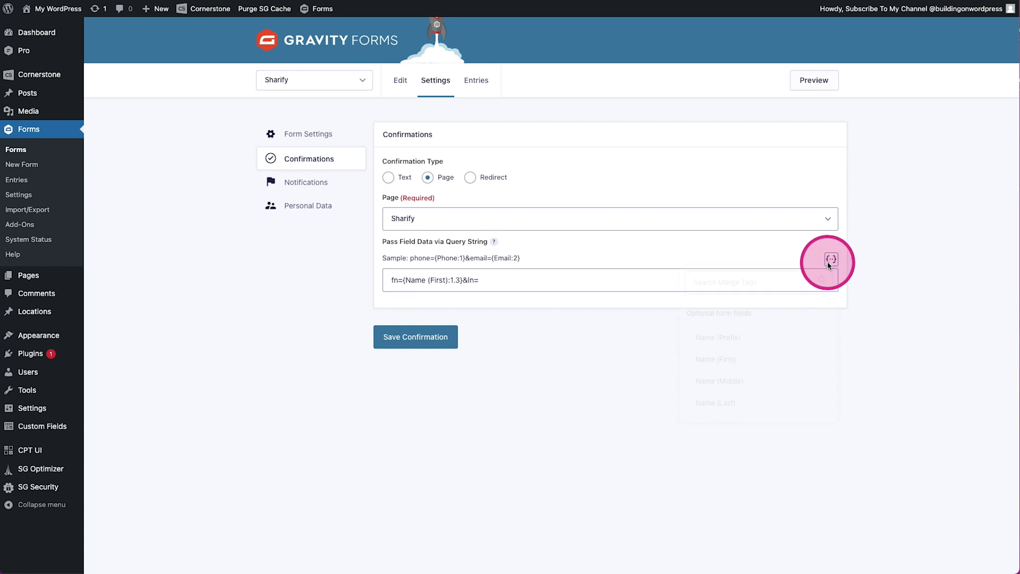
left_click(757, 409)
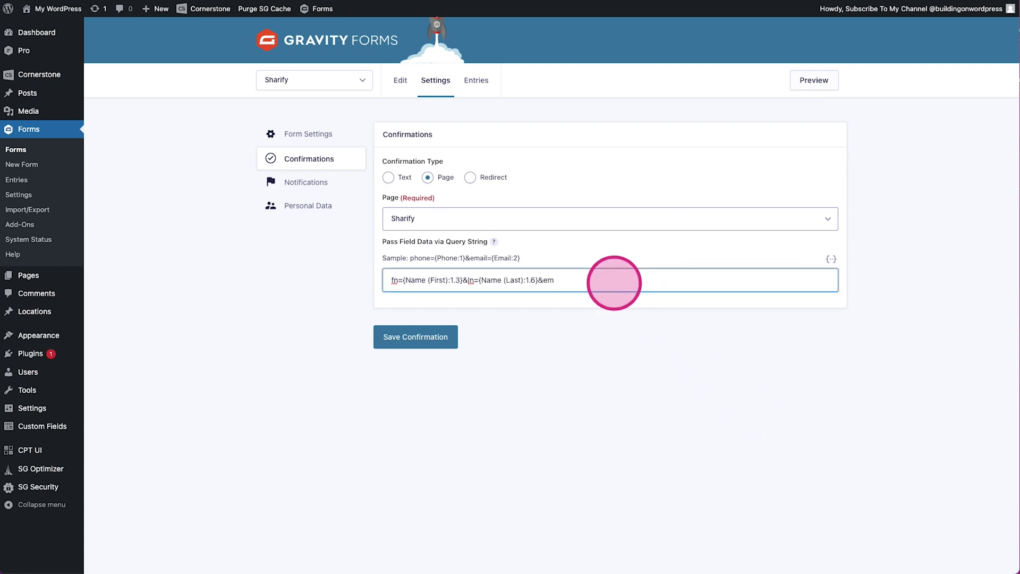
left_click(831, 259)
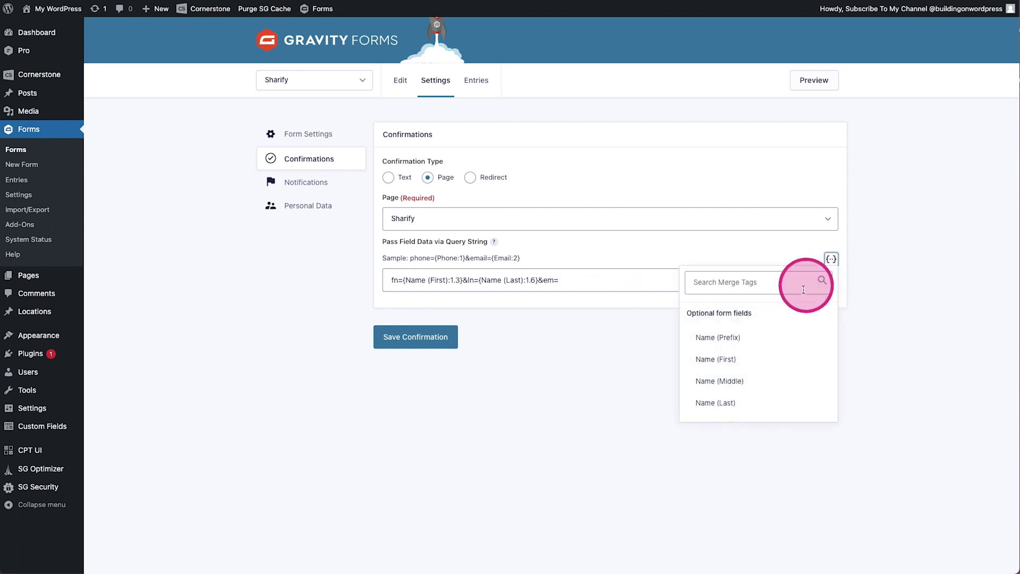
scroll(792, 314, "down", 1)
left_click(729, 394)
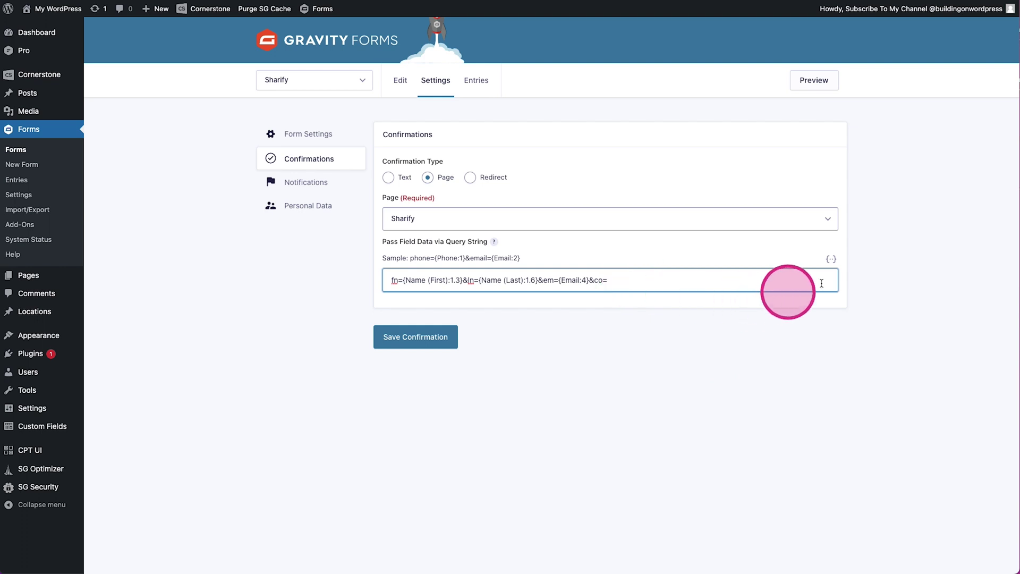
Add the Company Name merge tag as co and the Phone merge tag as ph to the confirmation's query string
left_click(831, 258)
scroll(800, 317, "down", 2)
scroll(798, 315, "up", 1)
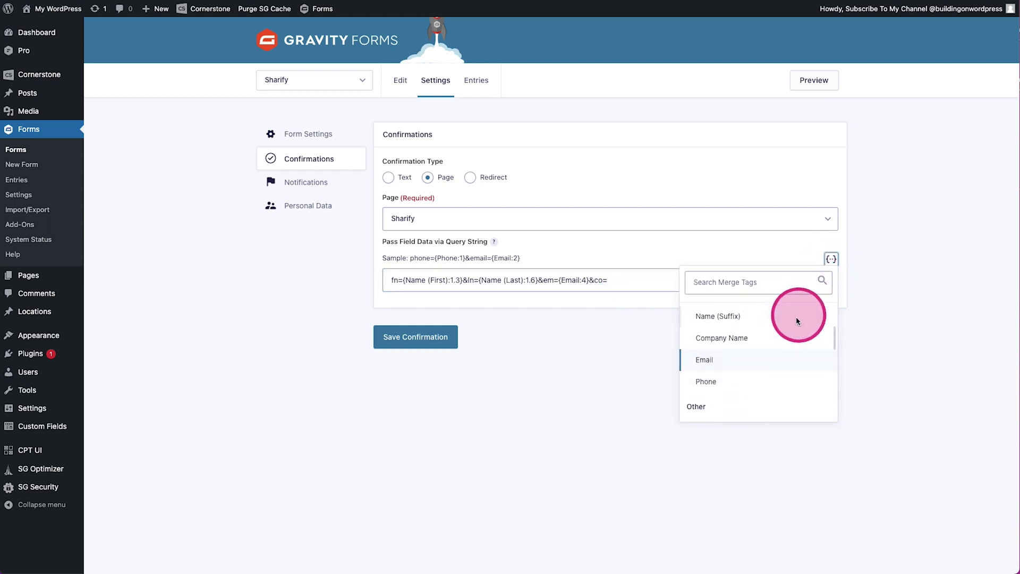
left_click(743, 338)
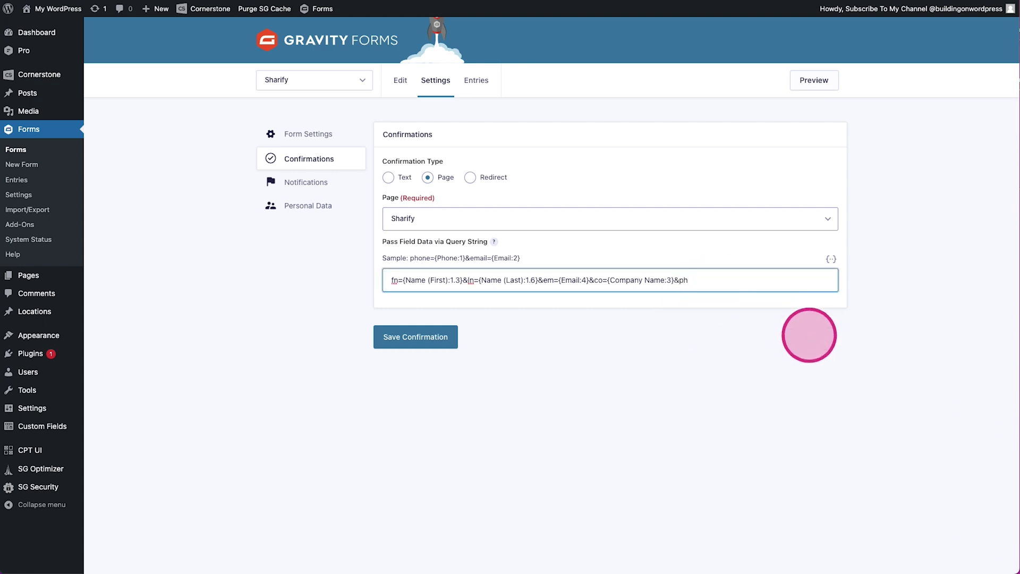
left_click(832, 259)
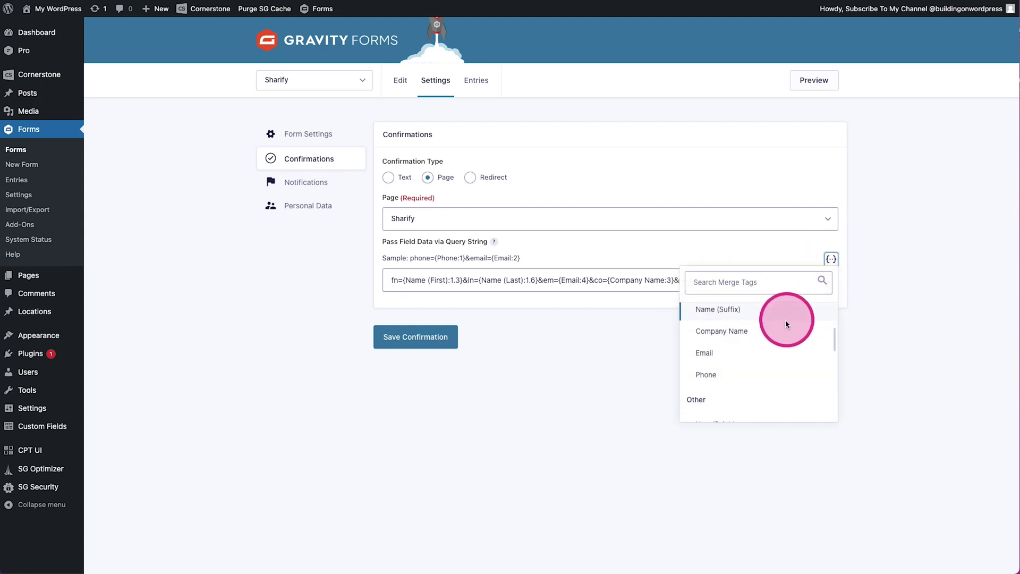
left_click(707, 374)
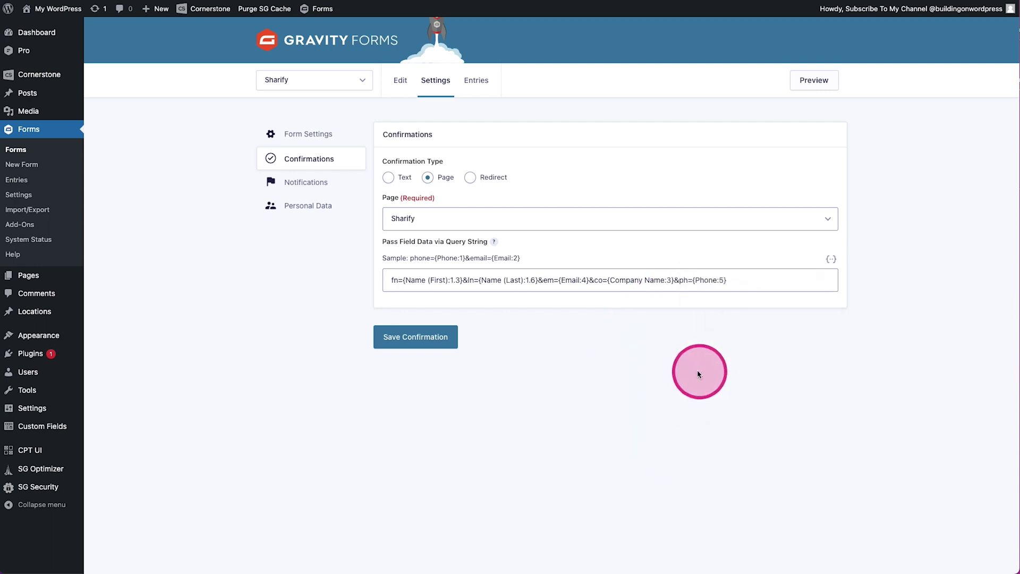
Review the merge tags in the query string and save the Sharify form's confirmation
left_click_drag(389, 280, 749, 277)
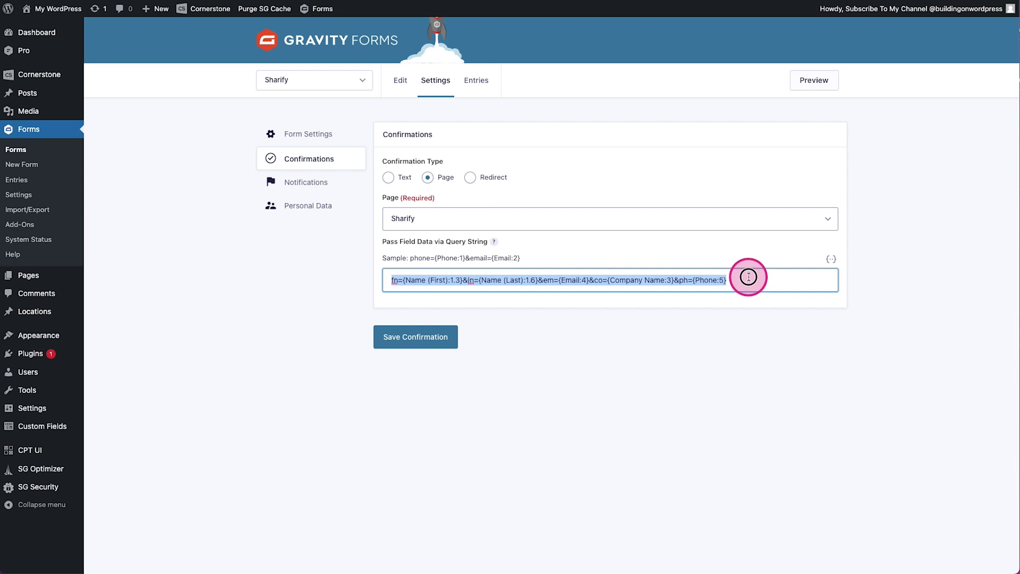
left_click(487, 282)
left_click_drag(480, 280, 517, 279)
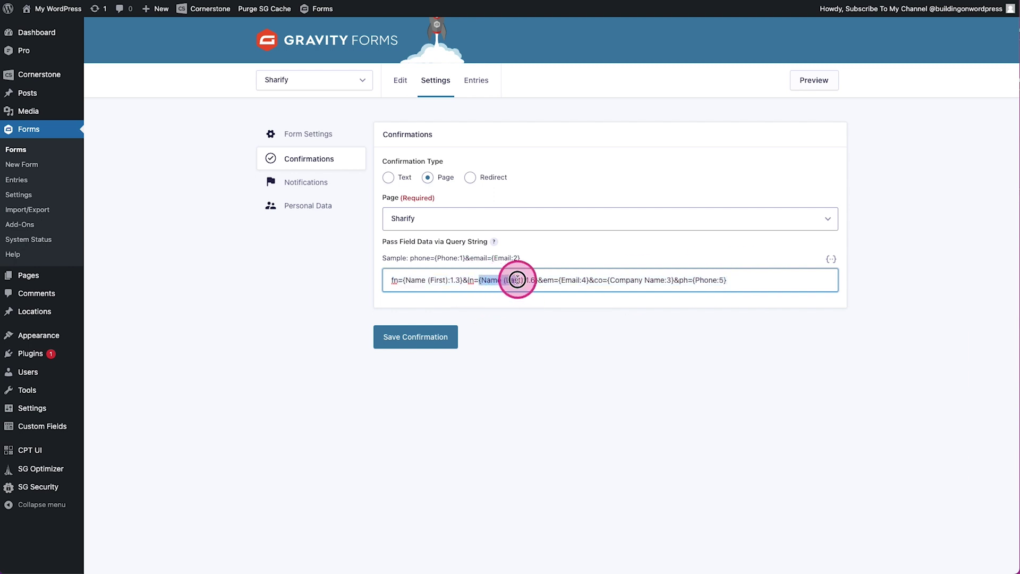
left_click_drag(403, 280, 741, 285)
left_click(405, 340)
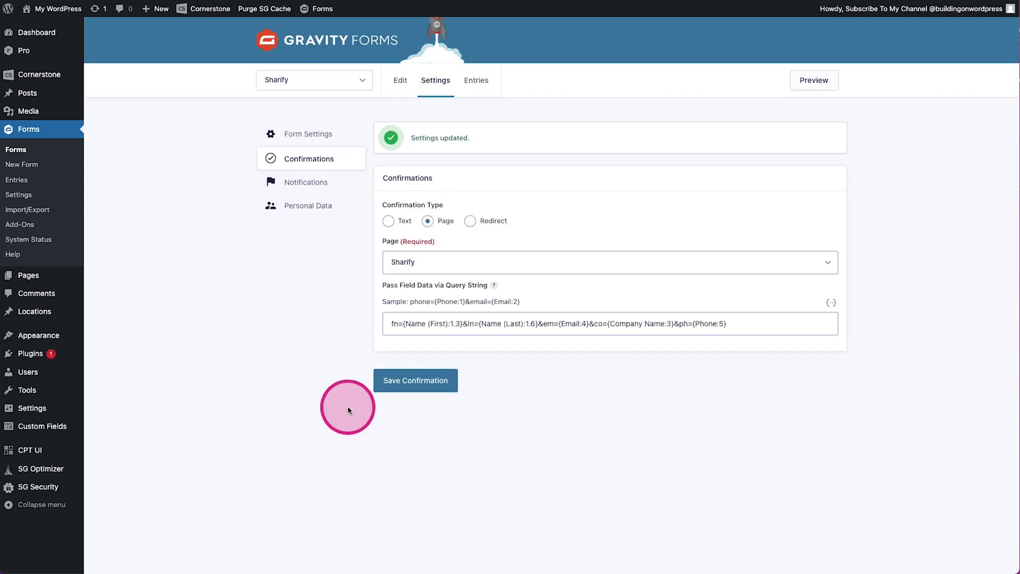
left_click_drag(388, 323, 576, 424)
left_click(574, 424)
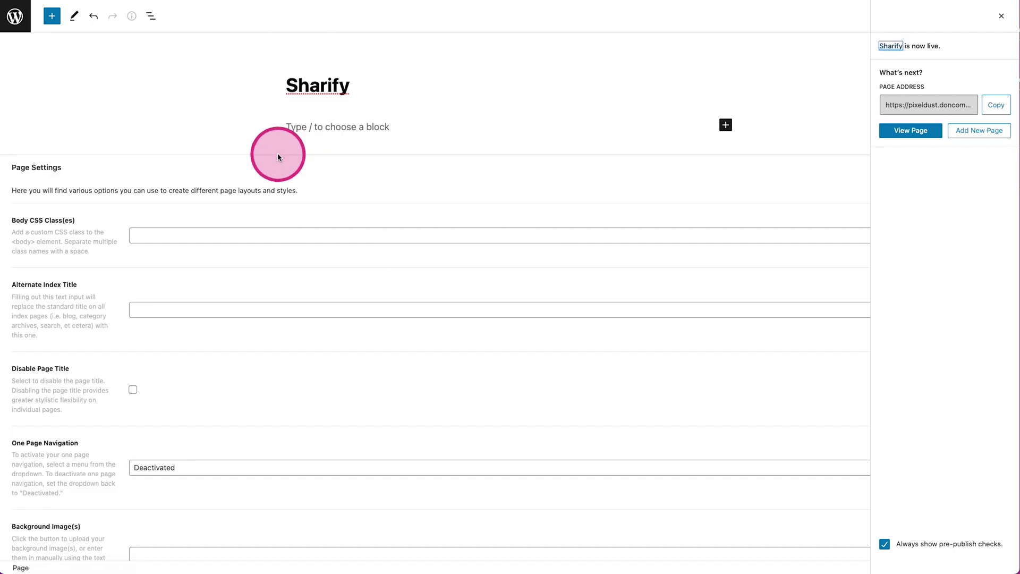
Open the Sharify page in Cornerstone and set its page template to the Blank - No Container option that keeps the header
key("Escape")
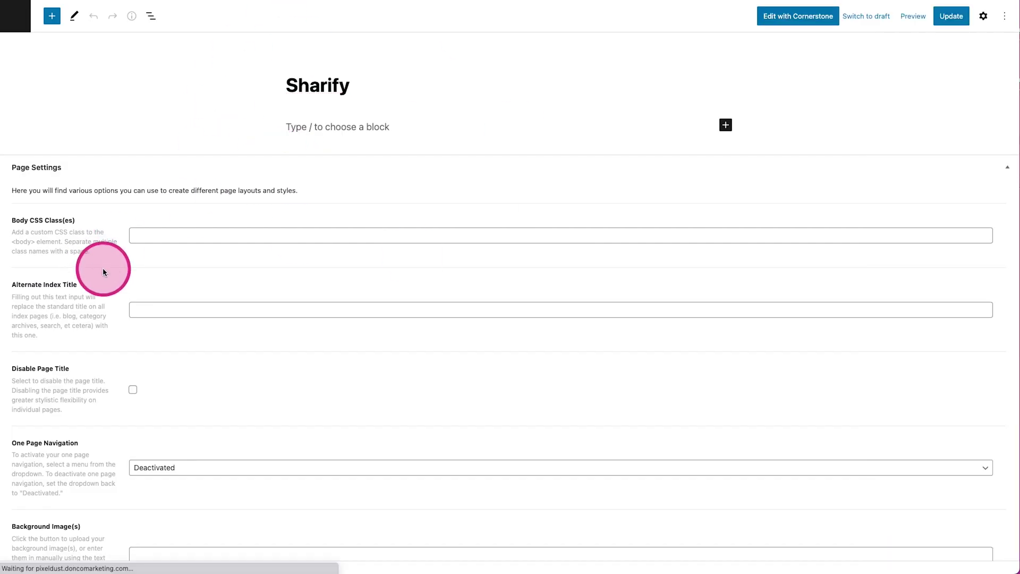
left_click(773, 12)
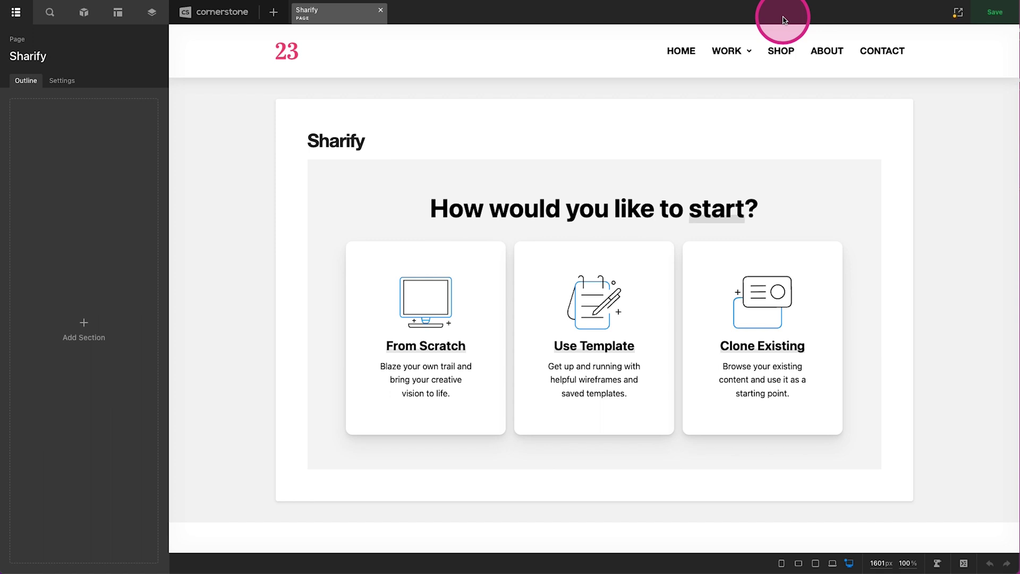
left_click(305, 183)
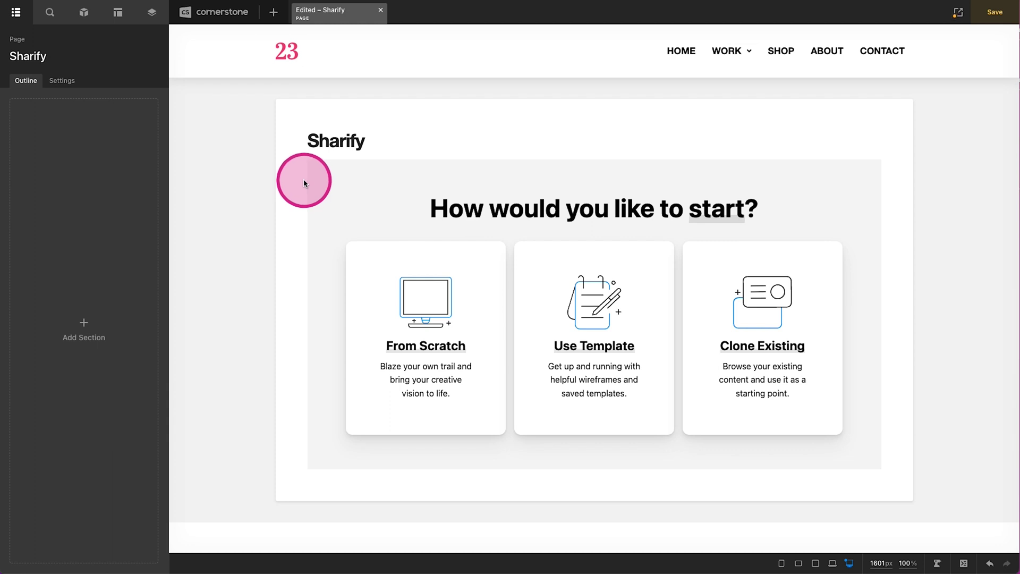
left_click(61, 80)
left_click_drag(36, 232, 75, 280)
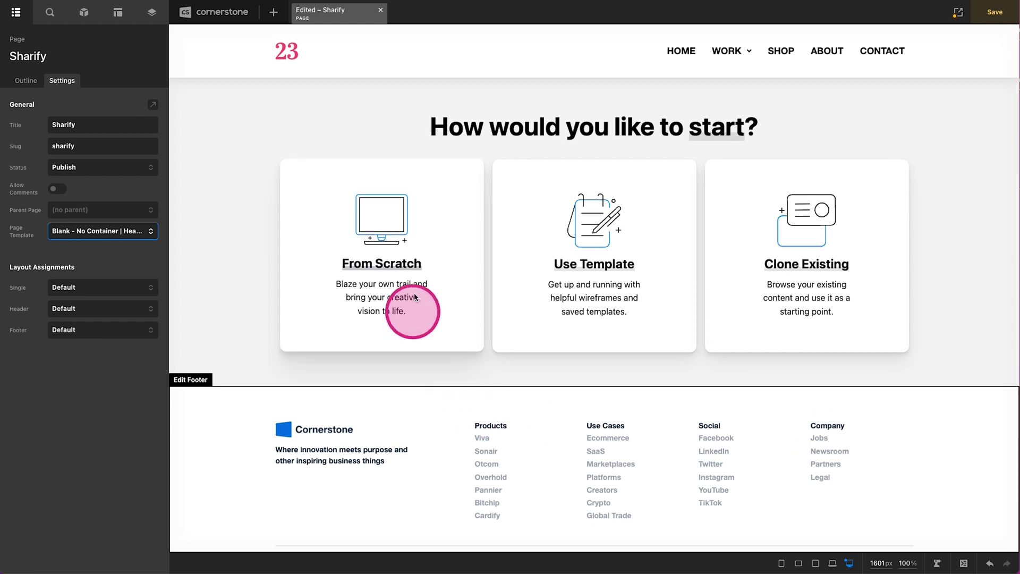
Start the page from scratch and give its first section a single-column layout
left_click(413, 314)
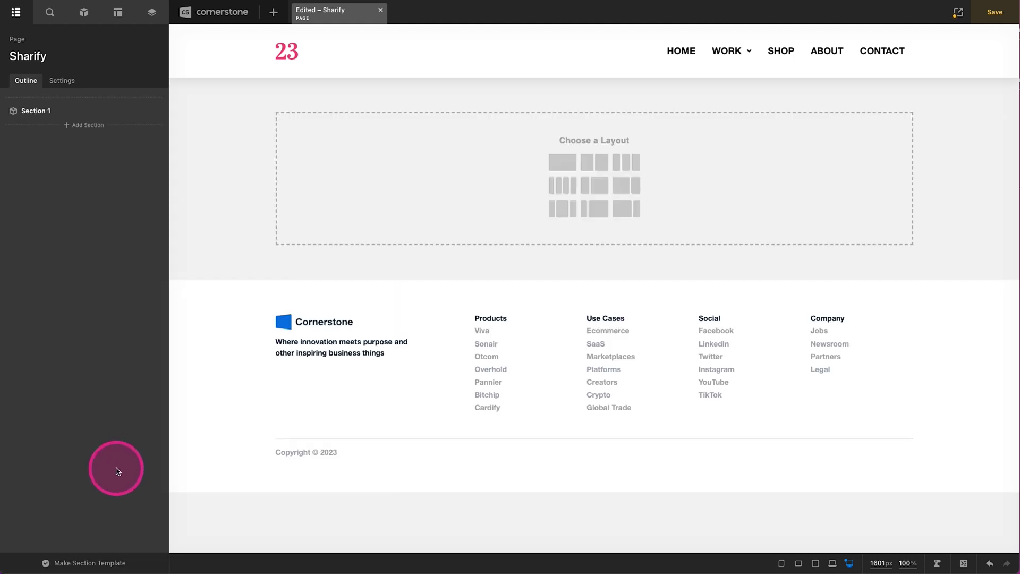
left_click(219, 192)
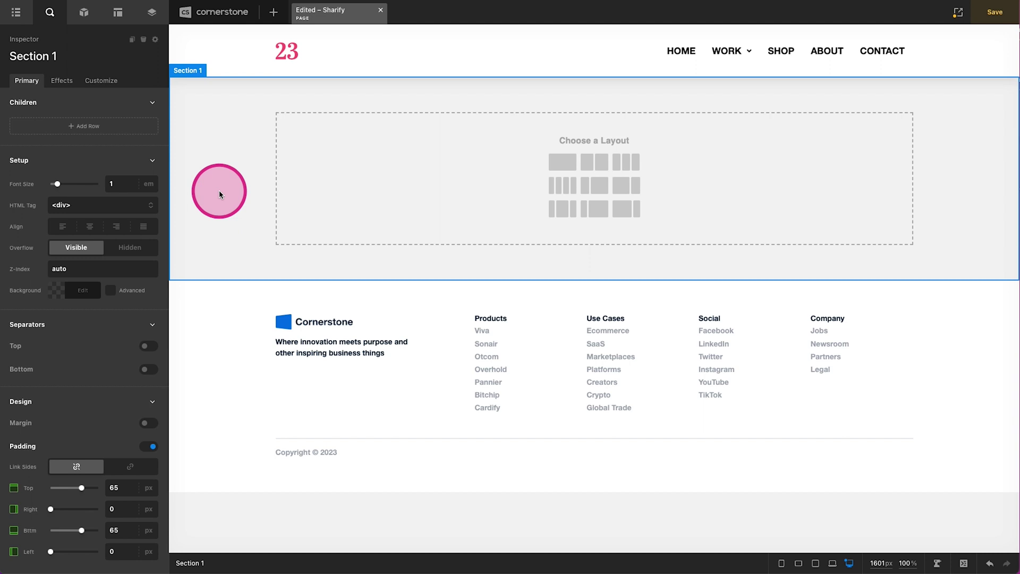
left_click(558, 169)
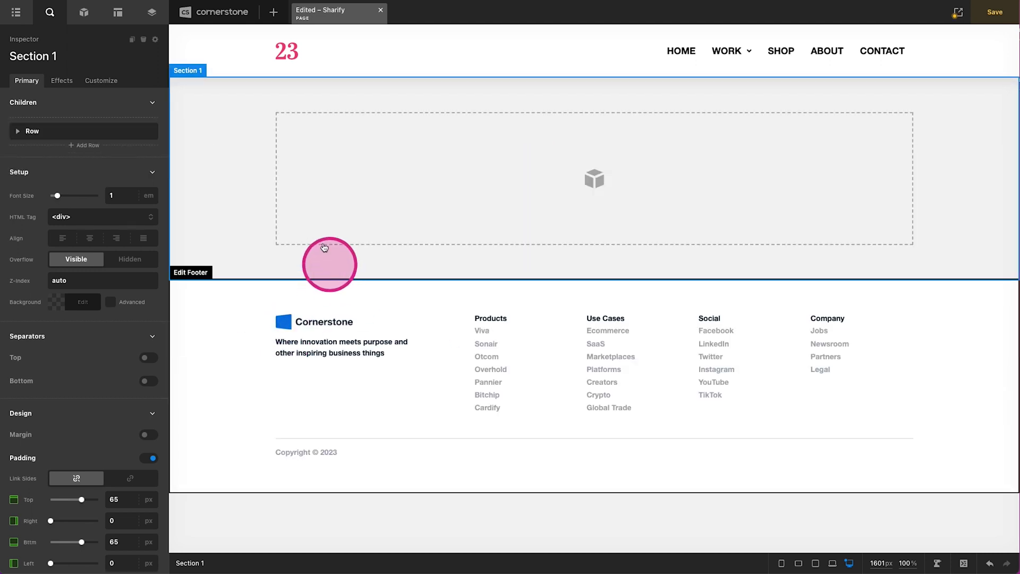
left_click(319, 218)
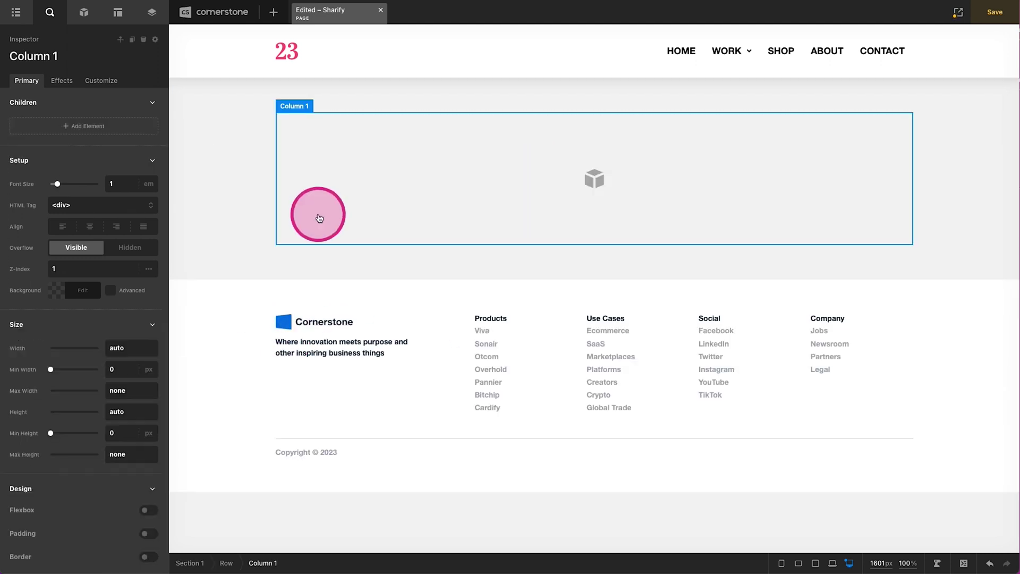
Give the first section's row a white background
left_click(275, 205)
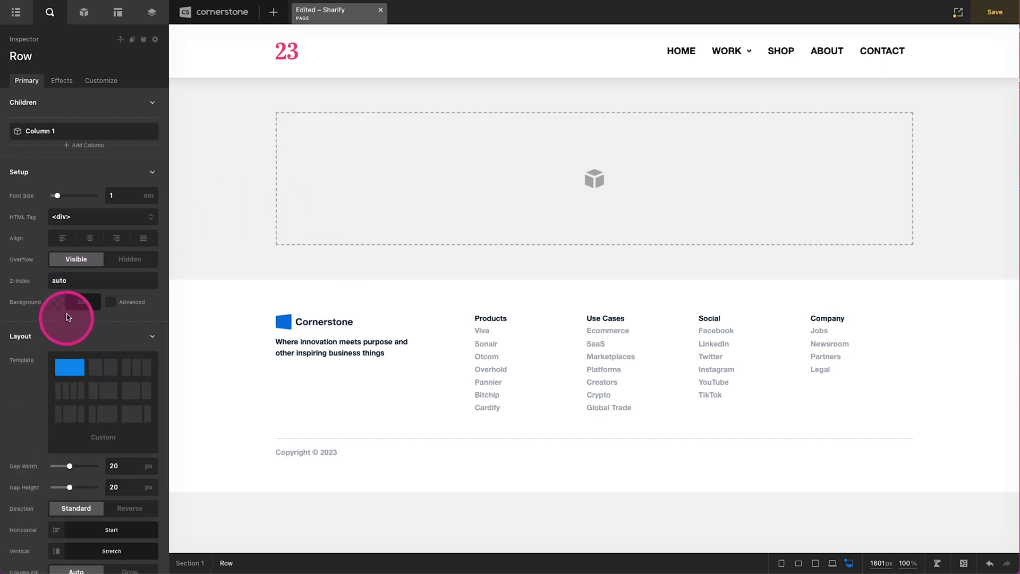
left_click(64, 301)
left_click_drag(106, 200, 31, 127)
left_click(56, 307)
Turn on padding for the row and set it to 3em linked on all sides
scroll(69, 313, "down", 6)
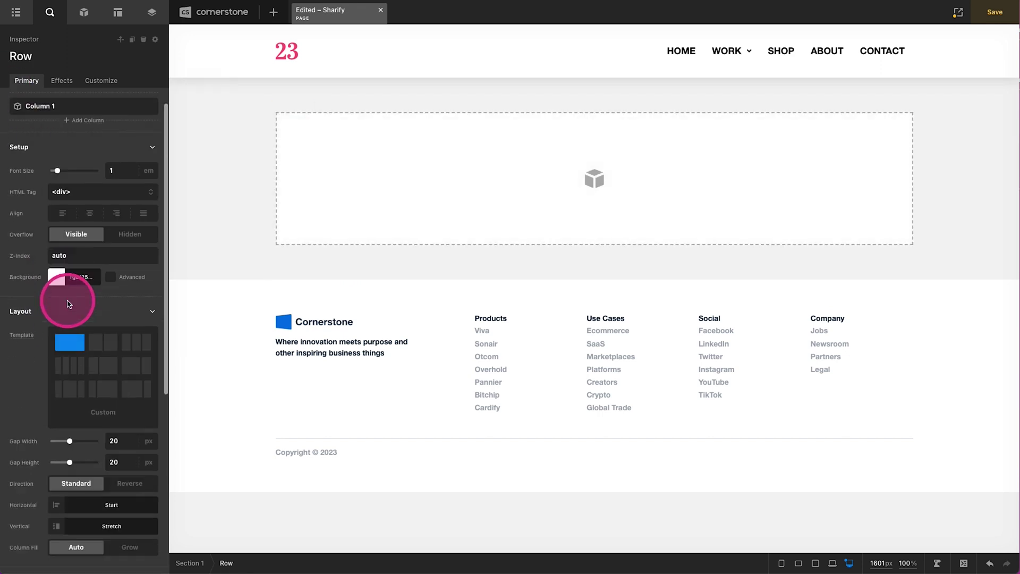
left_click(149, 409)
left_click(119, 448)
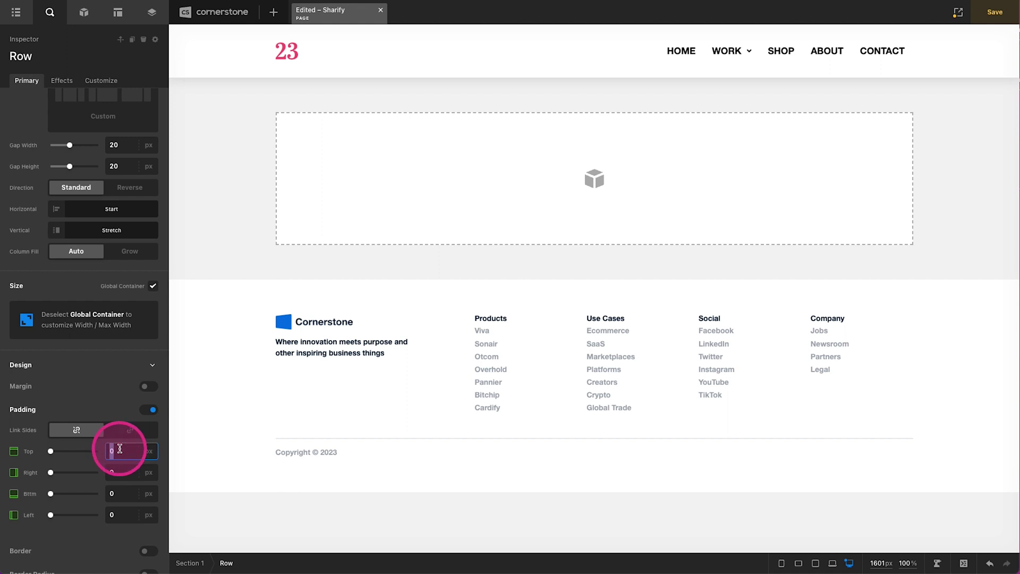
type("3em")
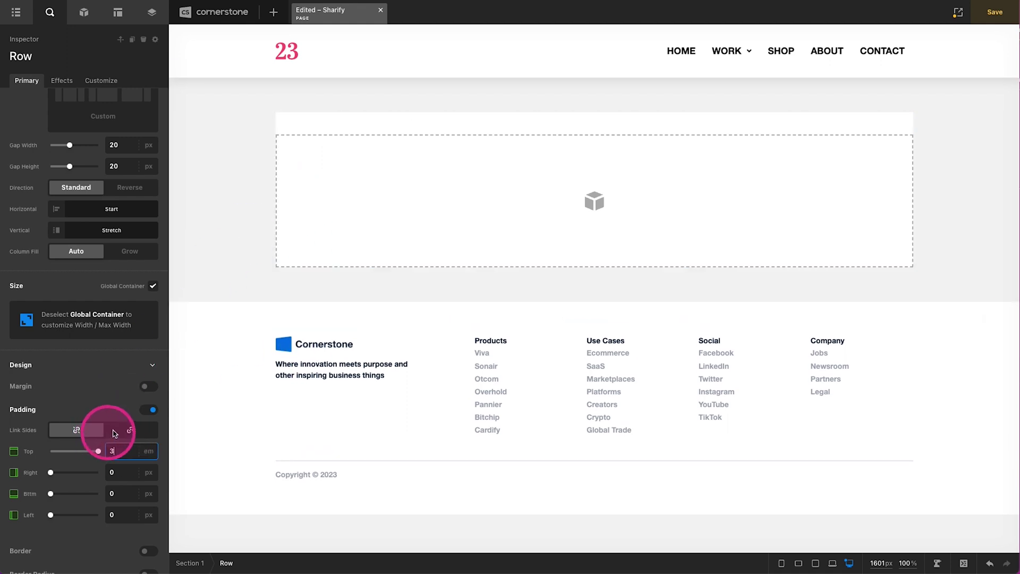
left_click(130, 430)
Insert a Form Integration element into the first section's empty column
left_click(376, 187)
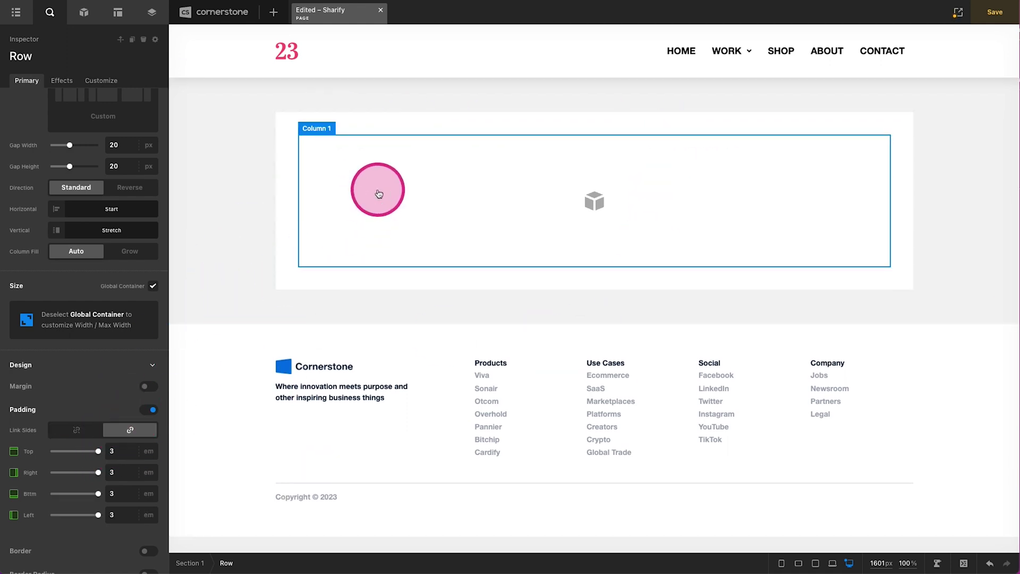
left_click(84, 12)
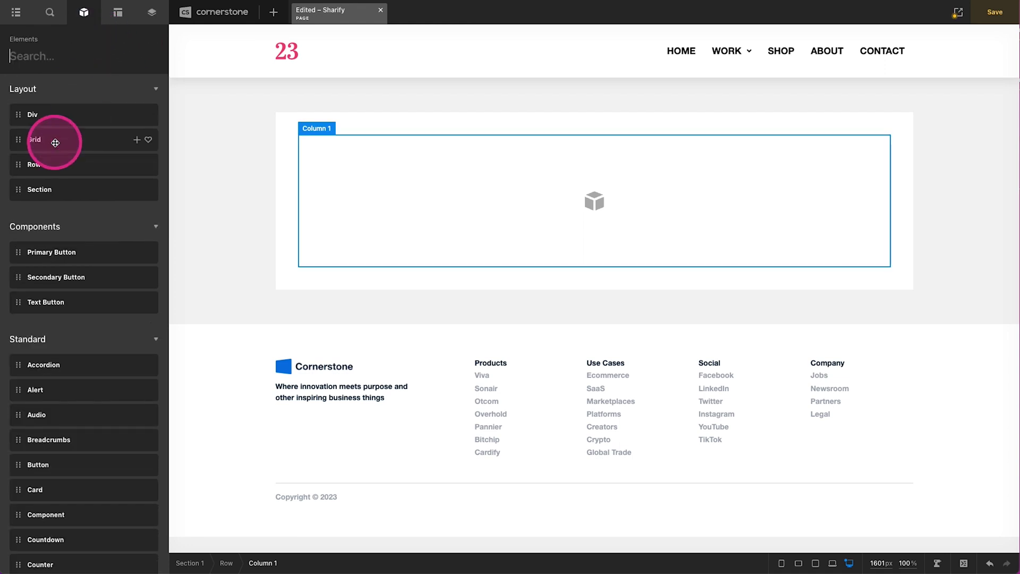
type("form in")
left_click_drag(61, 142, 298, 181)
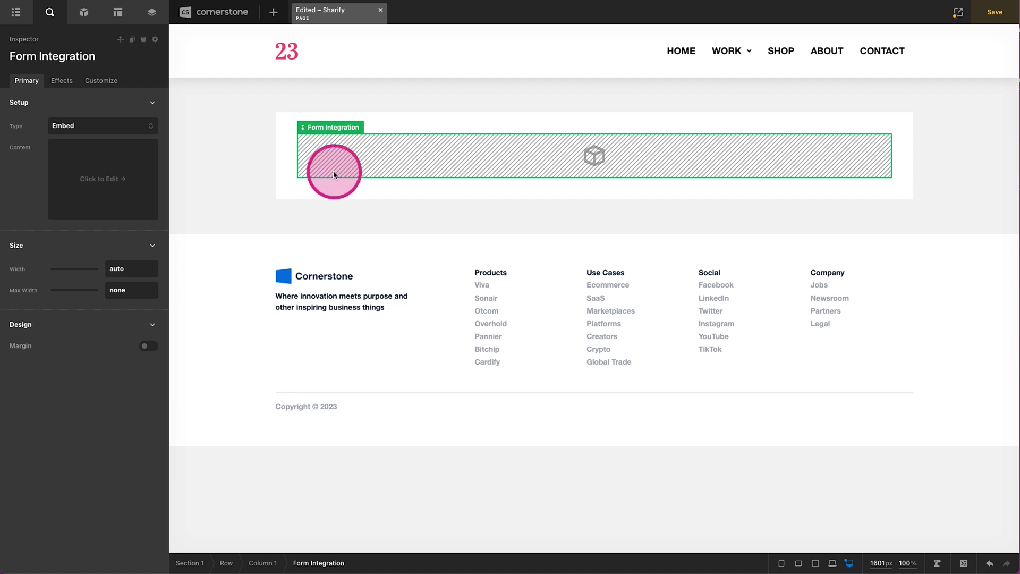
Set the Form Integration type to Gravity Forms, choose the Sharify form and save the page
left_click(83, 128)
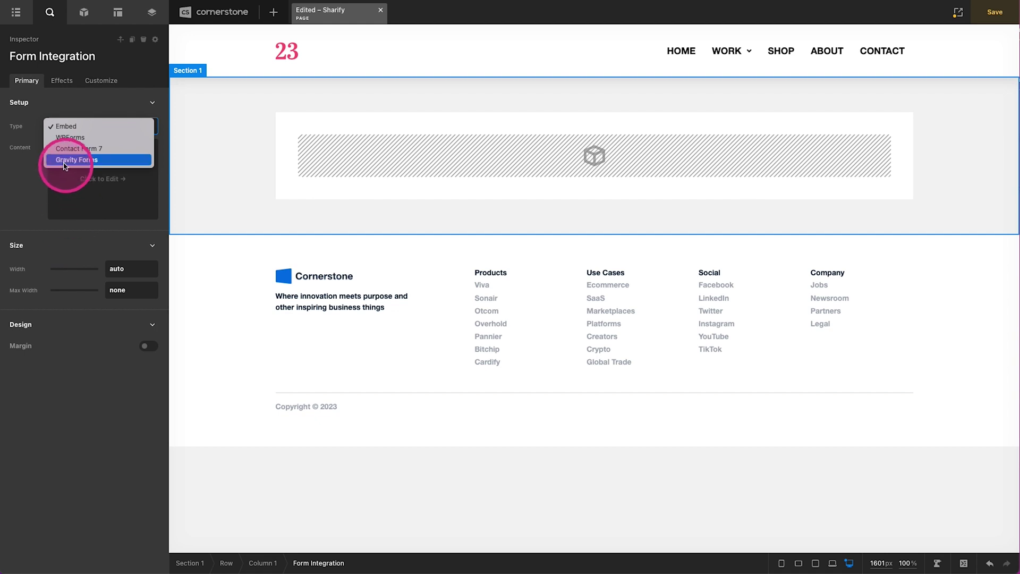
left_click(87, 162)
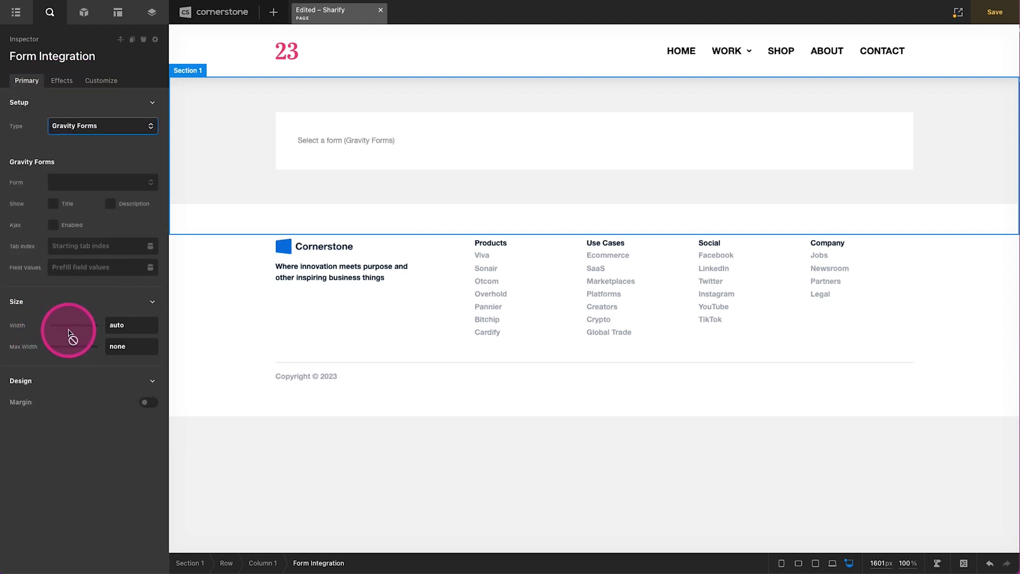
left_click(67, 182)
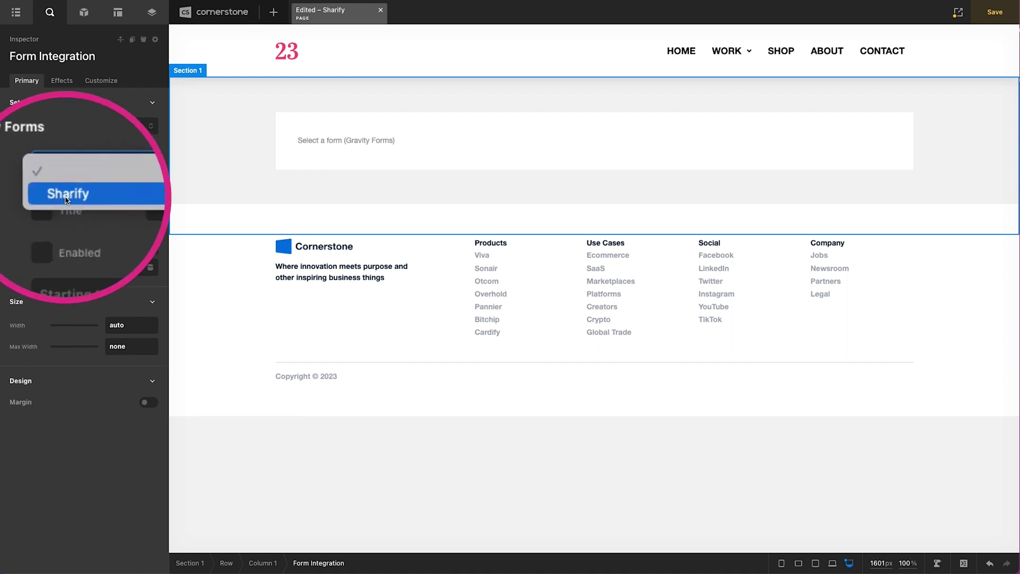
left_click(66, 194)
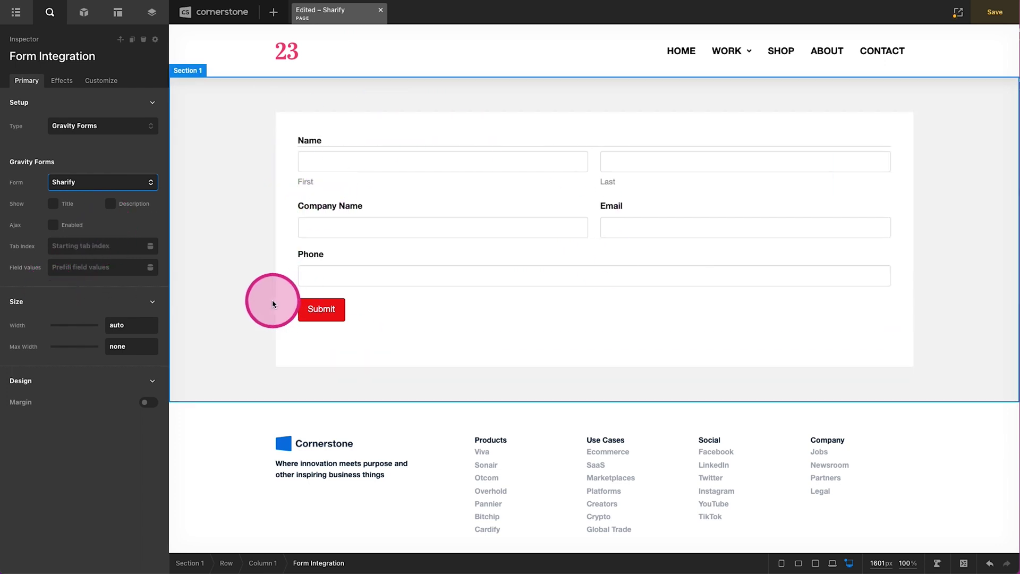
left_click(243, 302)
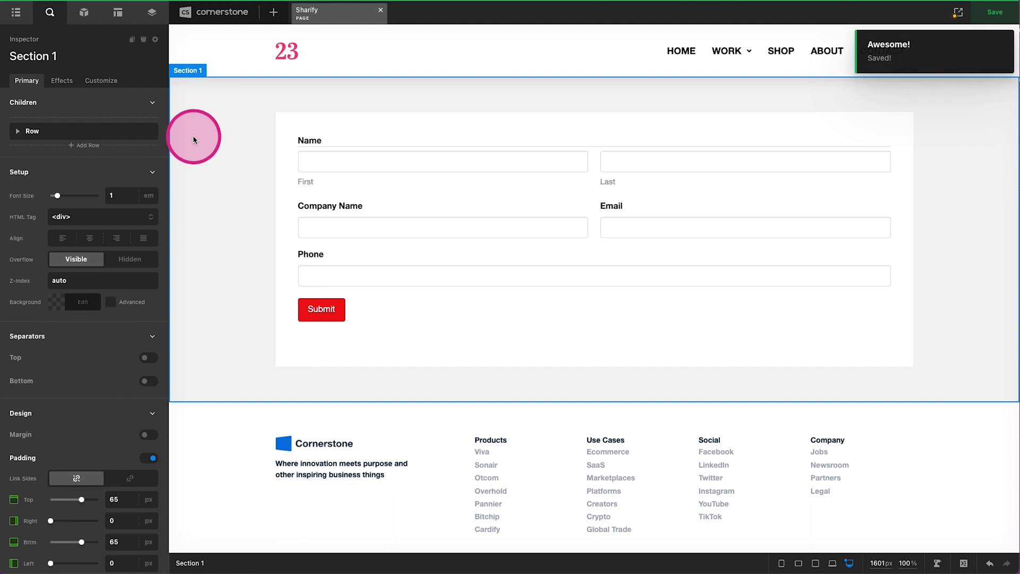
Add a second section below the form with a two-column layout, wide on the left and narrow on the right
left_click(16, 13)
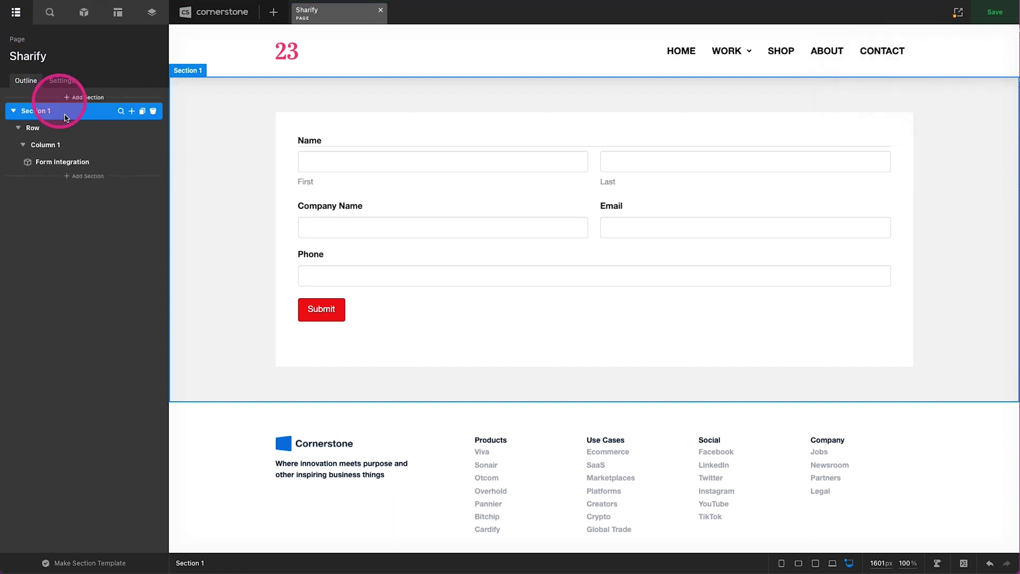
left_click(80, 178)
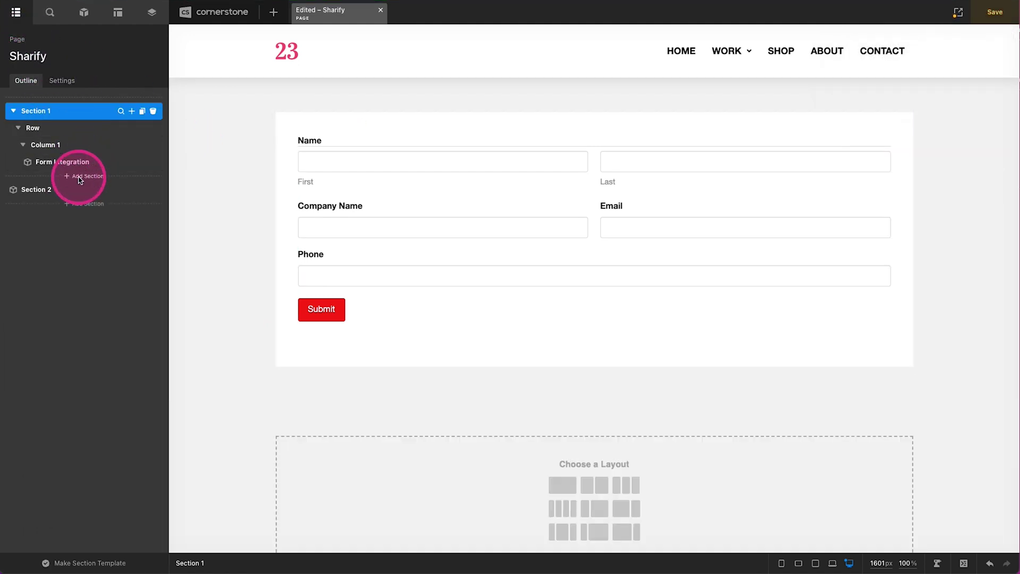
scroll(351, 202, "down", 5)
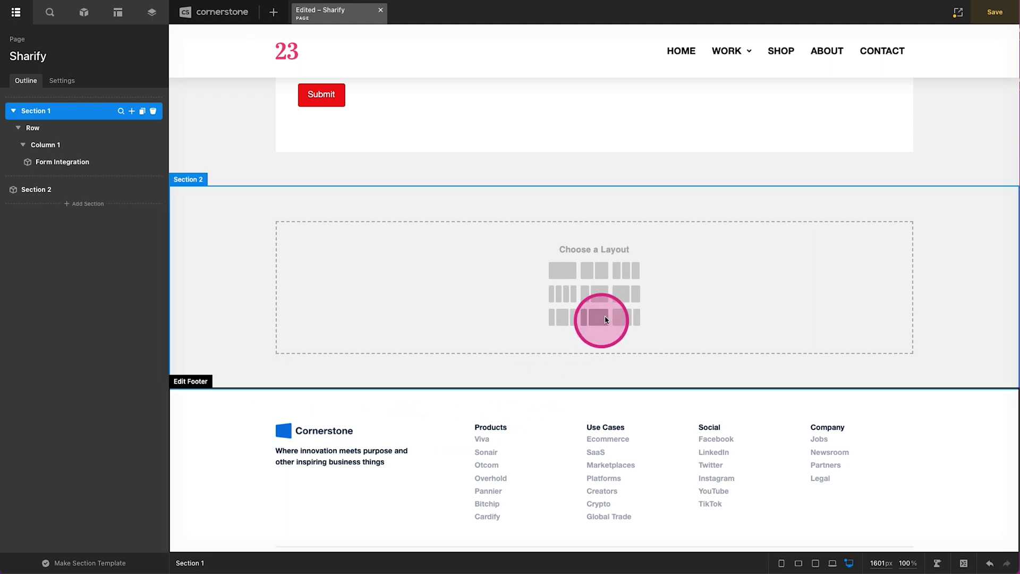
left_click(621, 293)
scroll(296, 429, "down", 2)
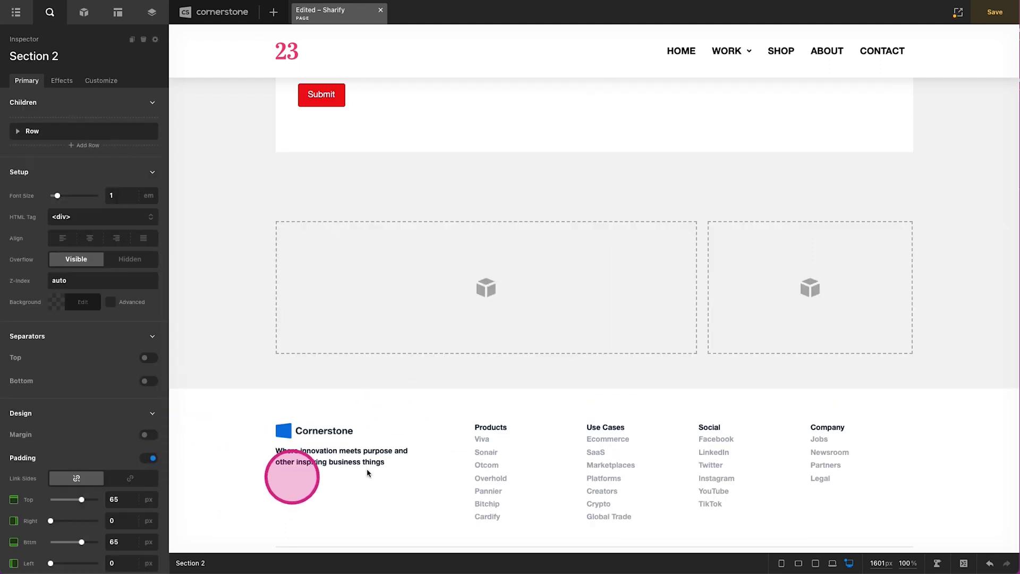
Give the second section's wide column a white background
left_click(532, 315)
left_click(93, 289)
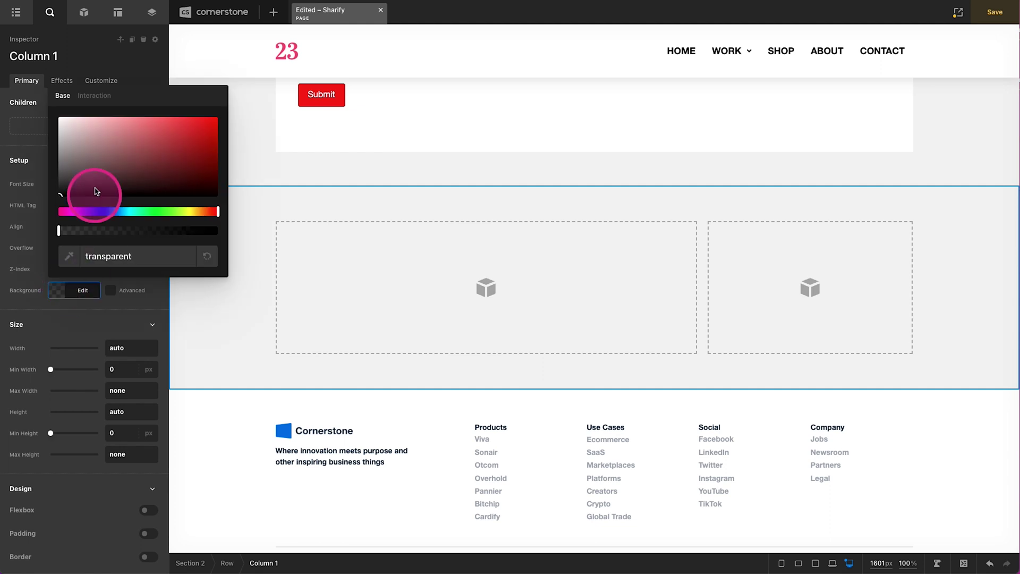
left_click(371, 289)
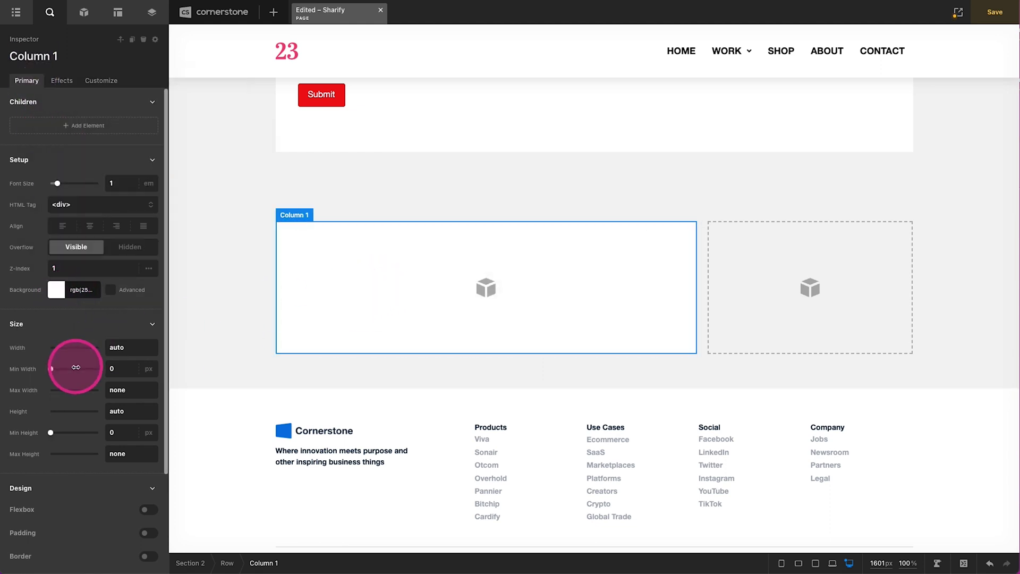
Enable padding on the second section's wide column and set it to 3em on all linked sides
scroll(74, 367, "down", 3)
left_click(148, 410)
left_click(118, 457)
type("3em")
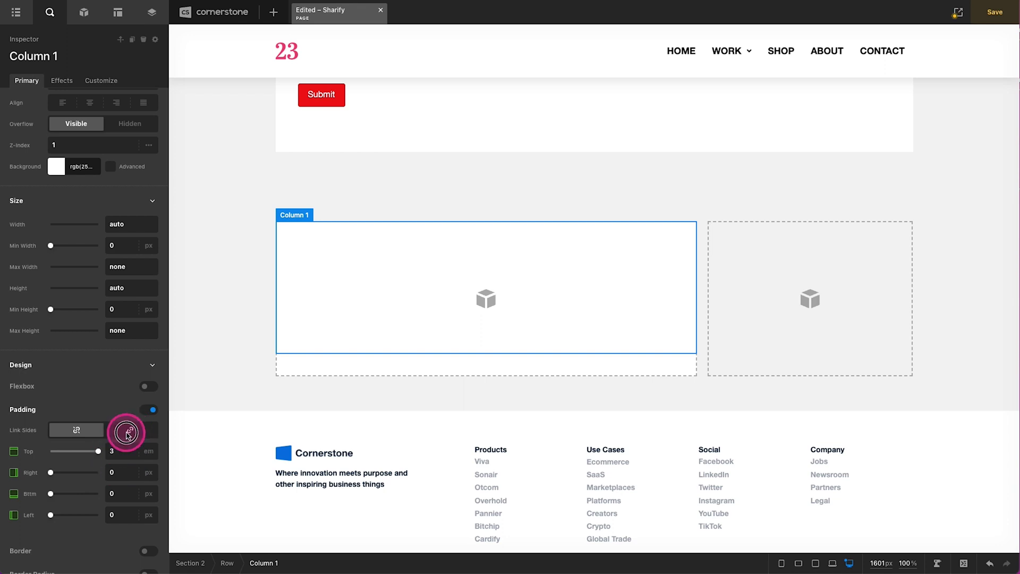
left_click(129, 431)
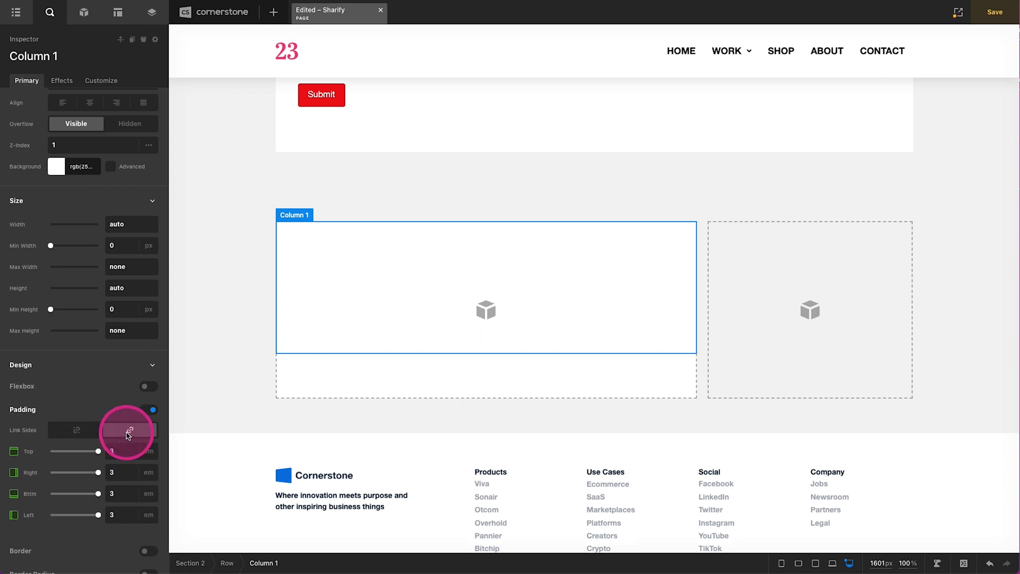
key("Escape")
Insert a Headline element into the second section's wide column and set its HTML tag to <span>
left_click(83, 12)
type("head")
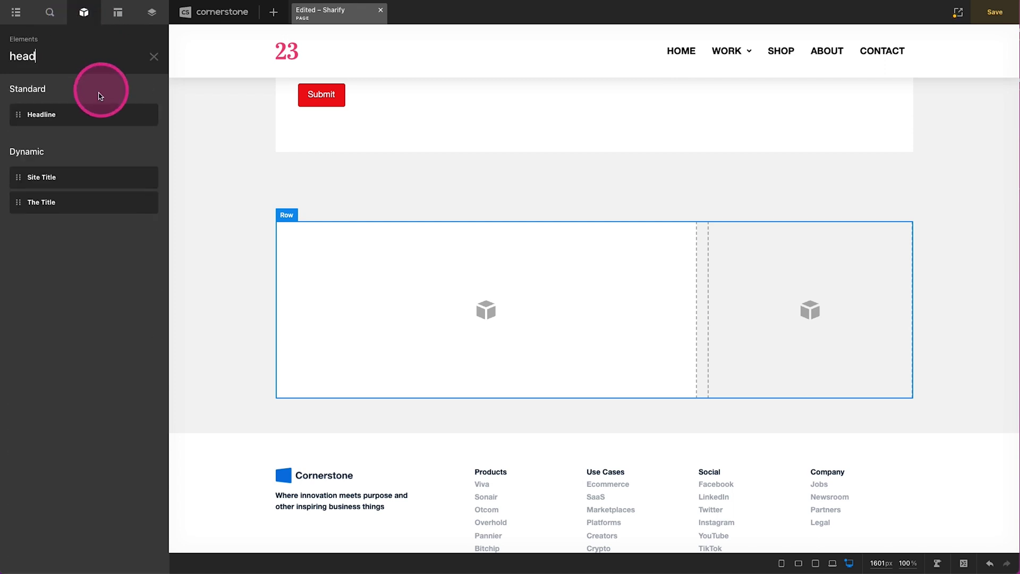
left_click_drag(62, 119, 247, 317)
left_click(360, 274)
left_click(352, 253)
left_click(106, 147)
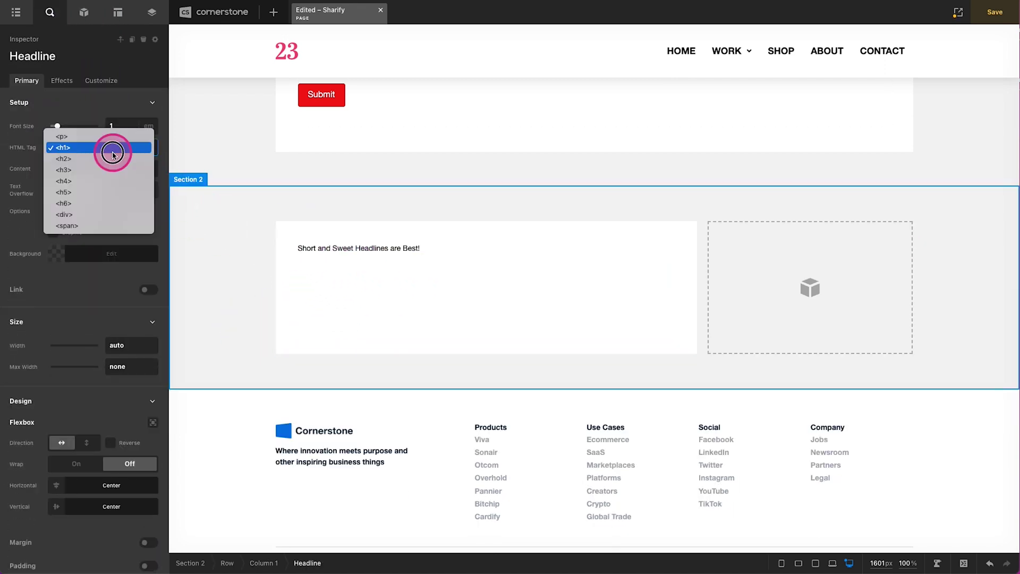
left_click(103, 225)
Set the new headline's text format size to 3em
left_click(372, 290)
left_click(347, 248)
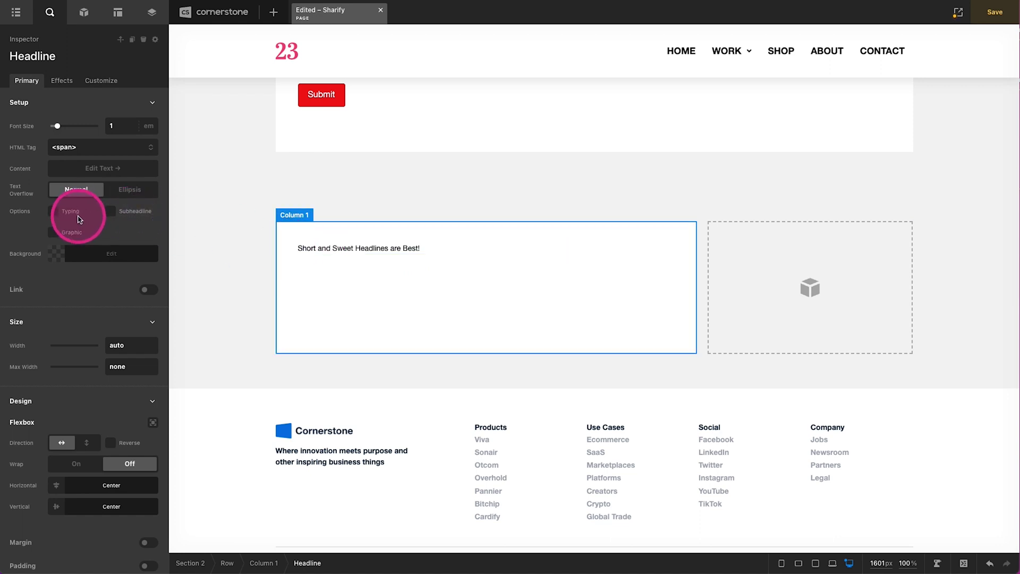
scroll(79, 220, "down", 8)
left_click(121, 372)
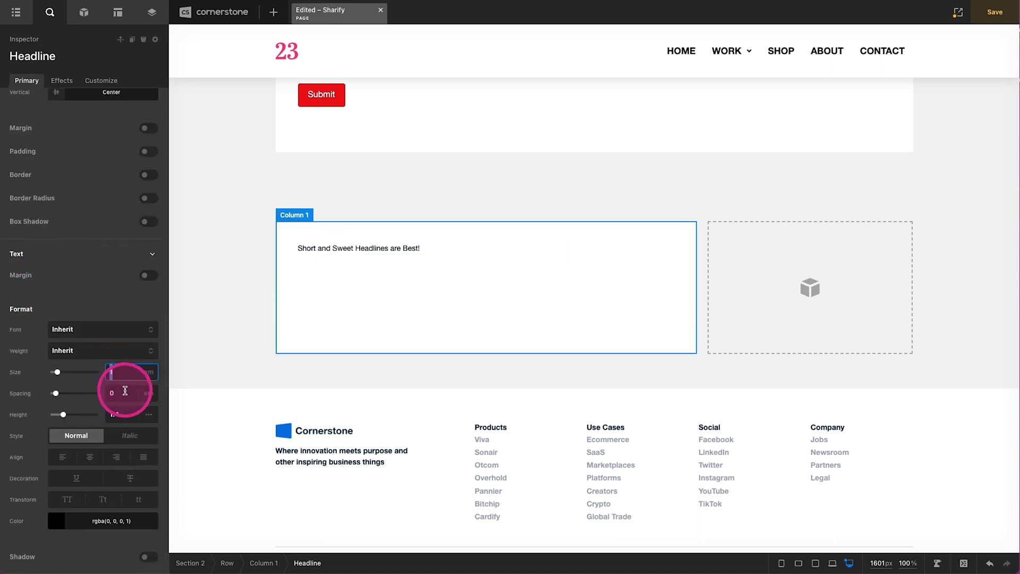
type("3")
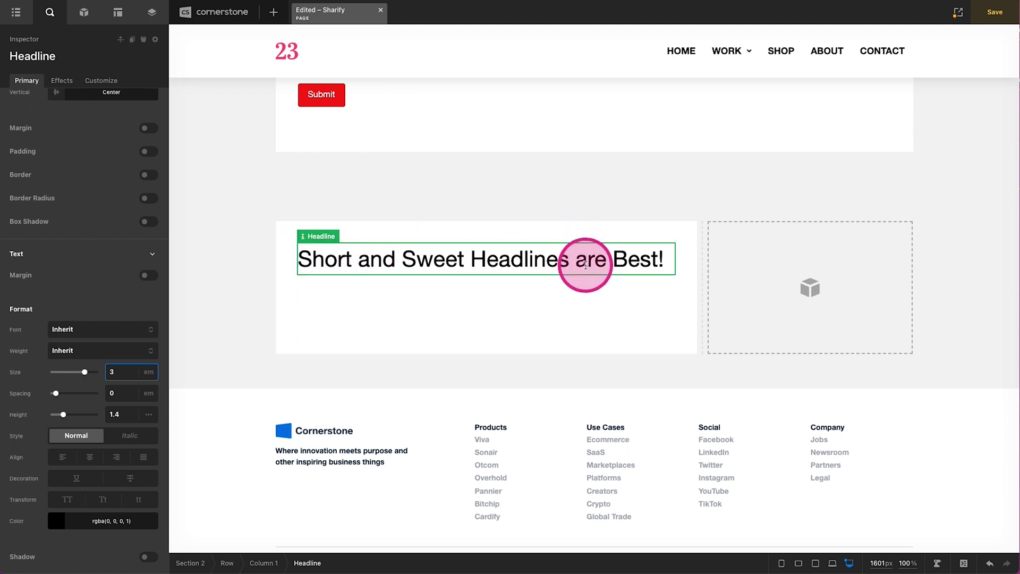
Insert a Text element below the headline in the wide column
left_click(84, 11)
type("text")
left_click_drag(52, 100, 314, 304)
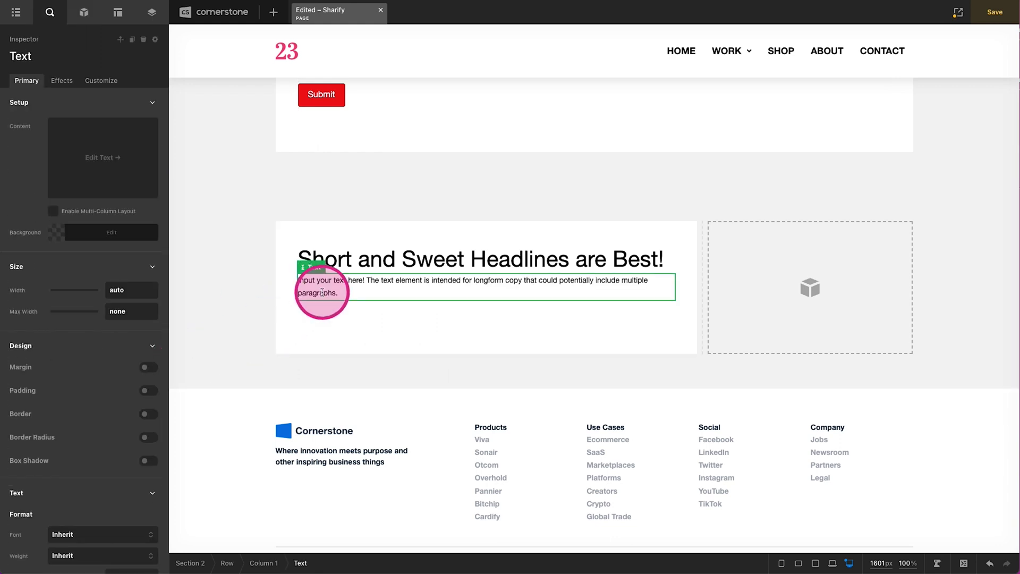
Replace the Text element's content with a placeholder e-mail address and phone number separated by a bullet (•)
left_click(78, 169)
left_click(523, 217)
type("s")
key("ctrl+a")
type("emai")
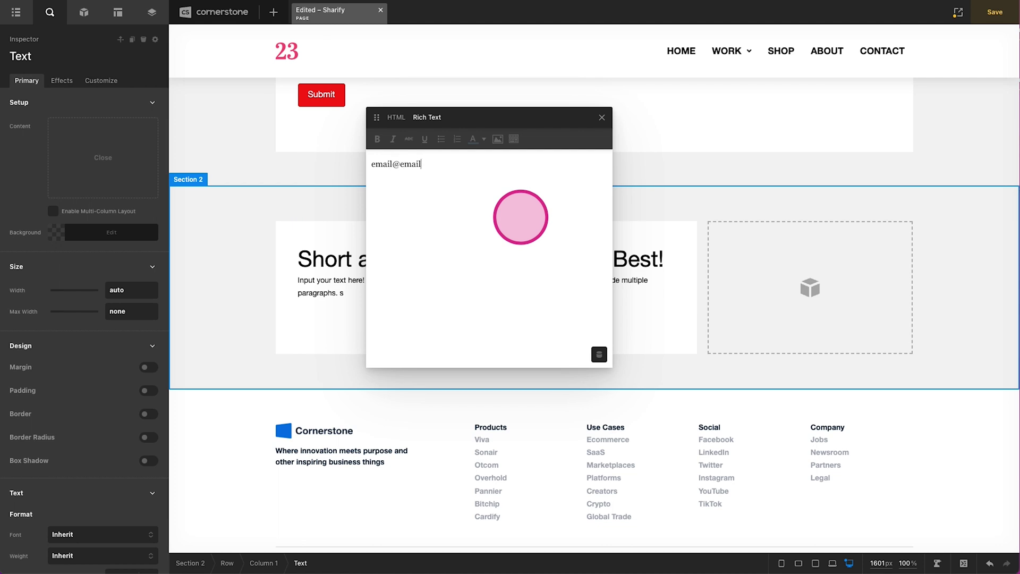
type("•")
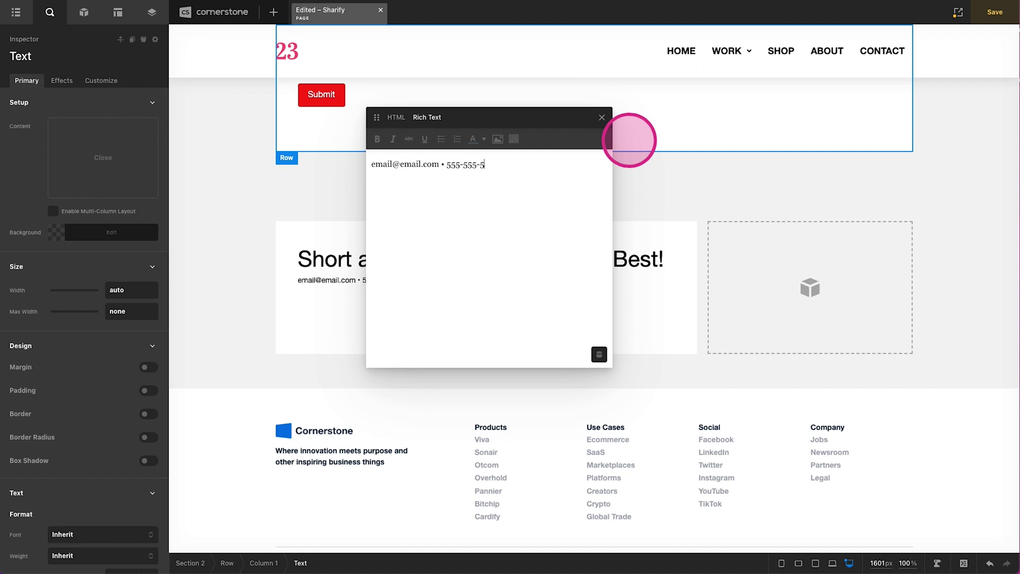
left_click(602, 117)
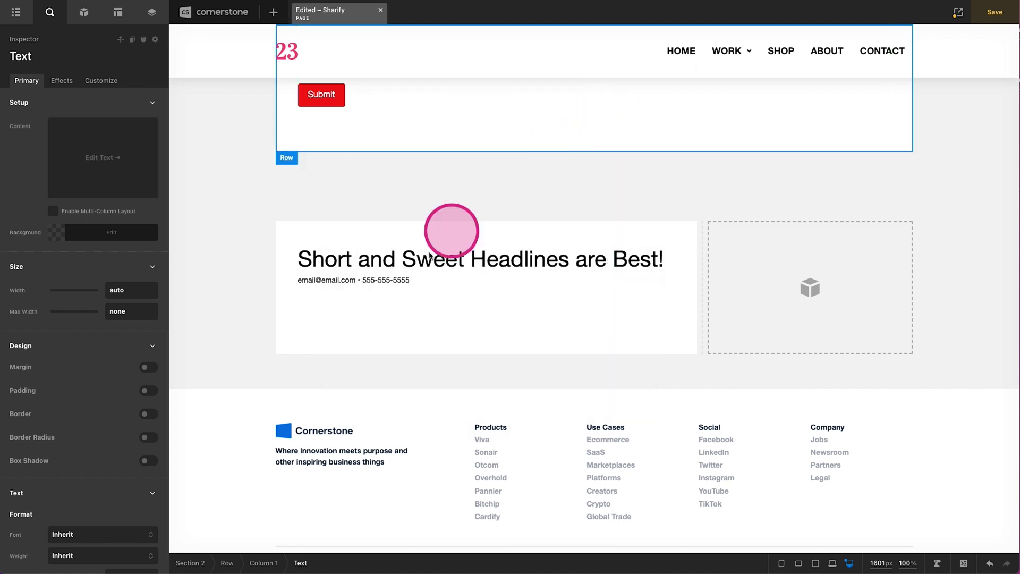
Duplicate the large headline in the wide column
left_click(351, 286)
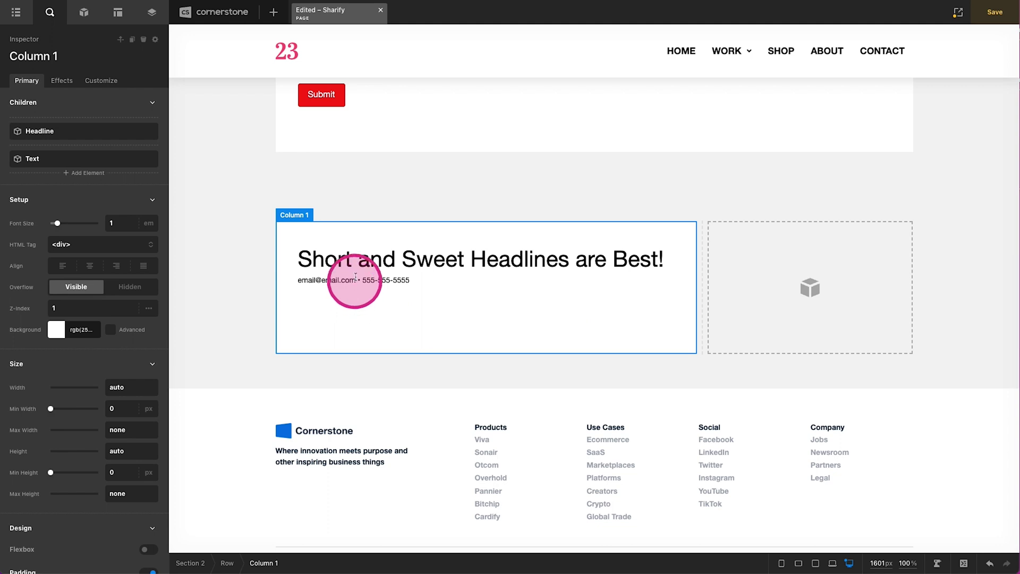
left_click(356, 267)
left_click(132, 39)
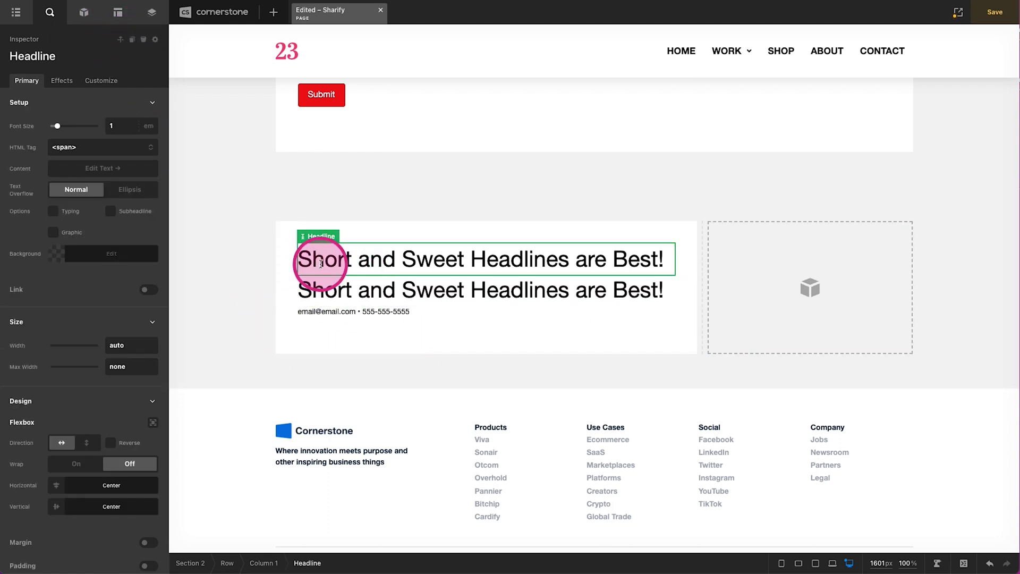
Set the upper headline's text size to 1em and transform its text to uppercase
scroll(148, 271, "down", 8)
left_click(119, 371)
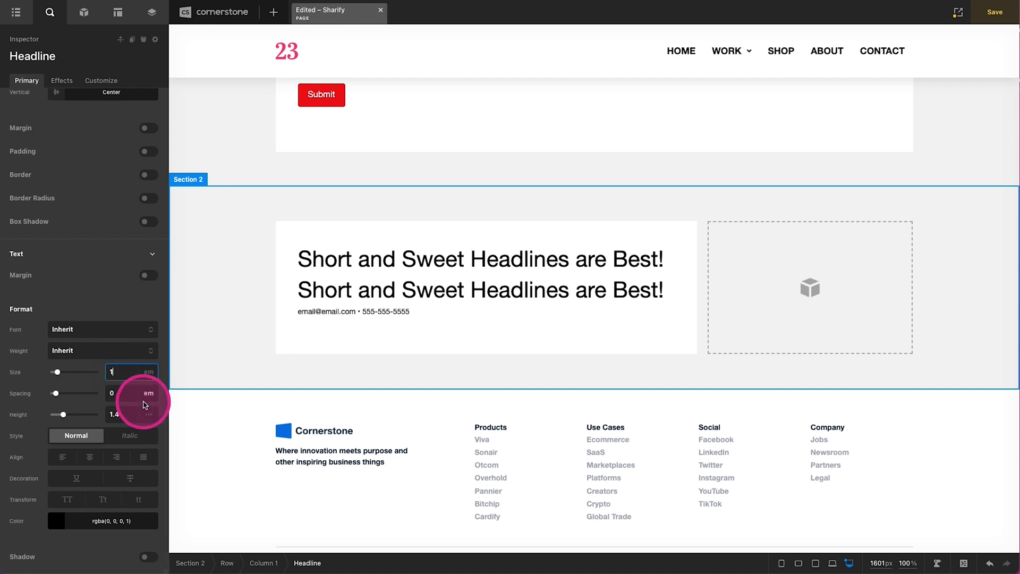
left_click(67, 499)
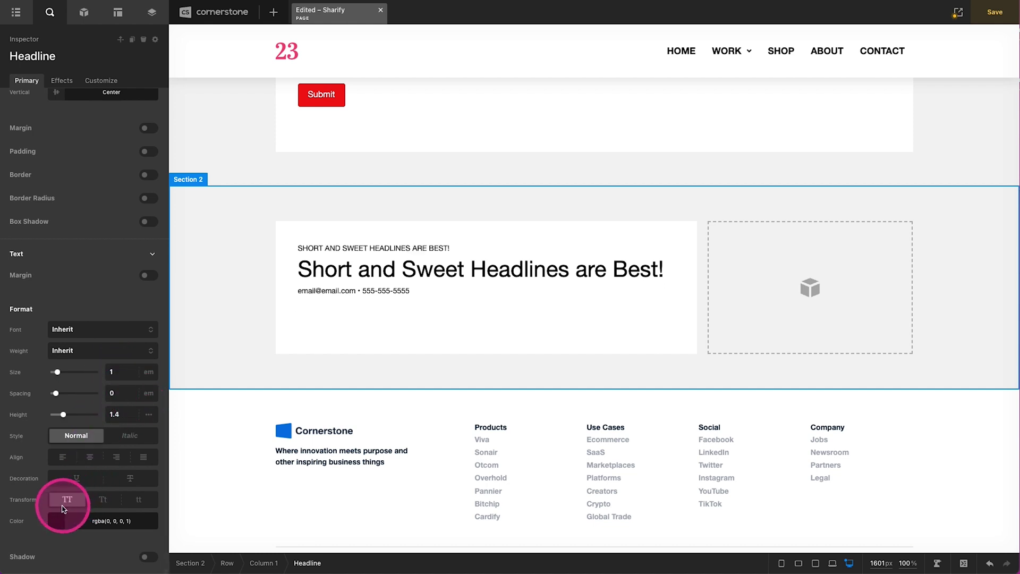
Change the small upper headline's text to "COMPANY NAME"
double_click(326, 244)
type("COMPANY NAME")
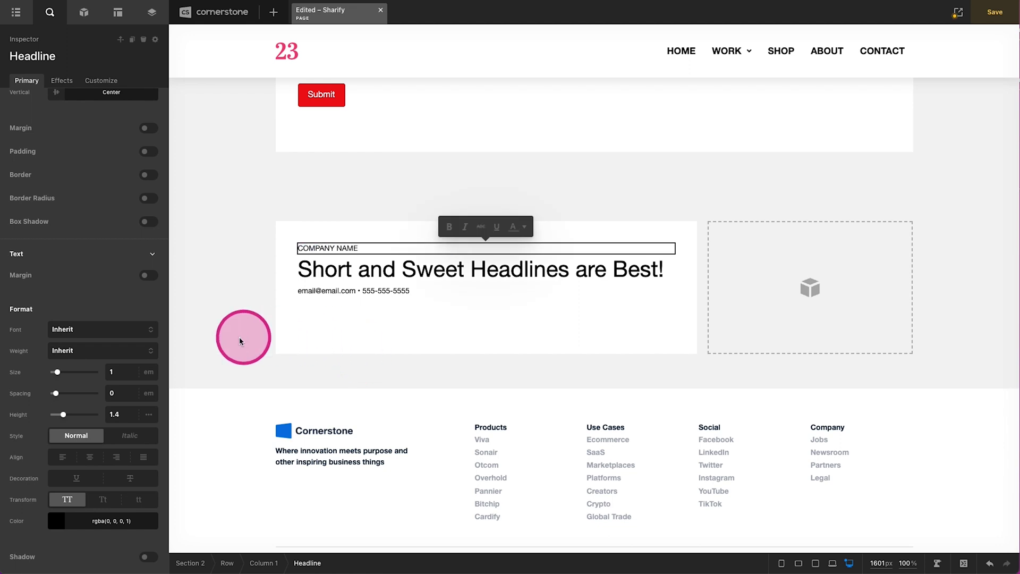
left_click(238, 338)
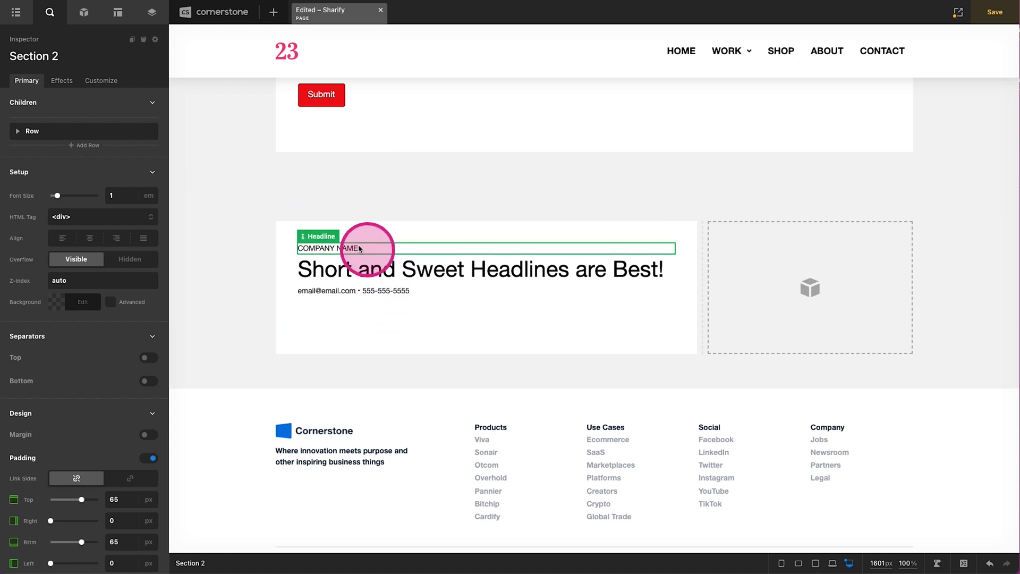
Replace the small headline's content with a Query String Parameter dynamic value using the key "co"
left_click(328, 245)
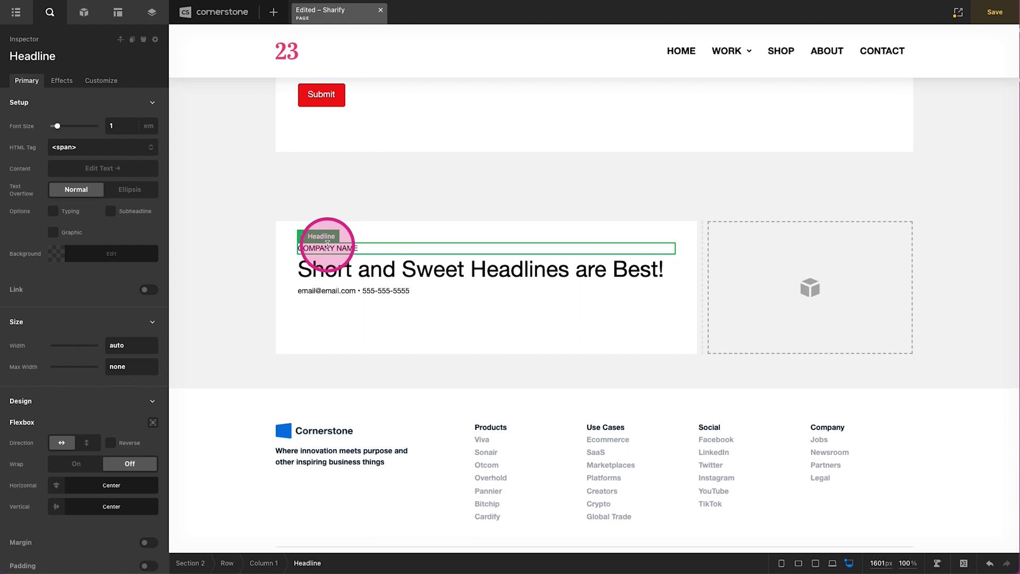
left_click(96, 168)
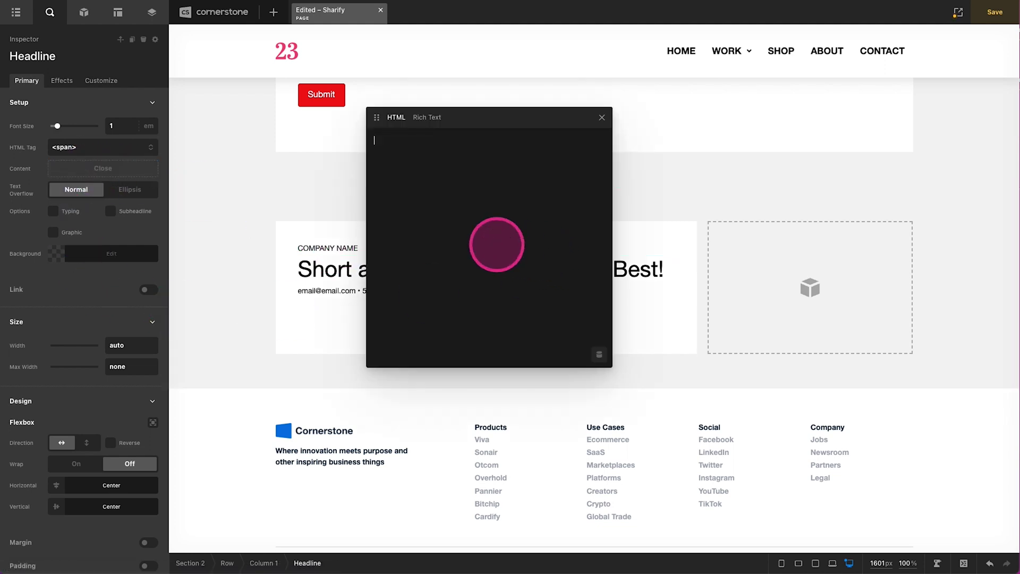
left_click(601, 355)
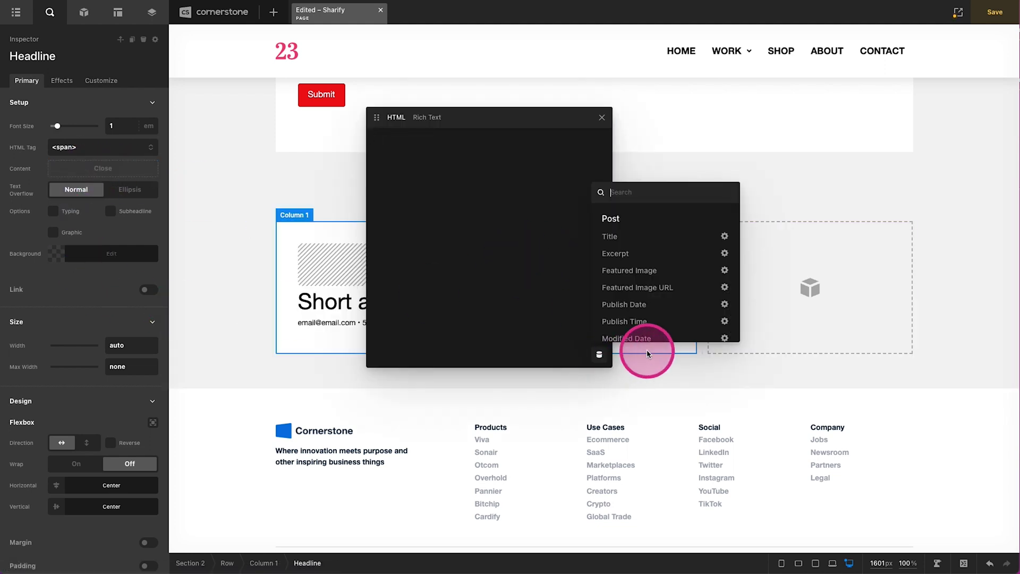
type("query")
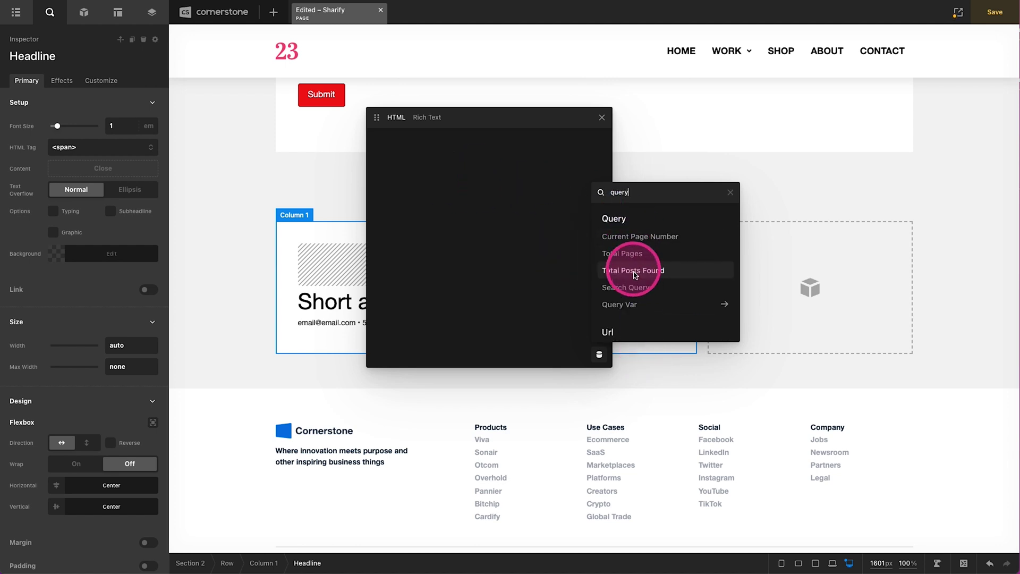
scroll(636, 275, "down", 1)
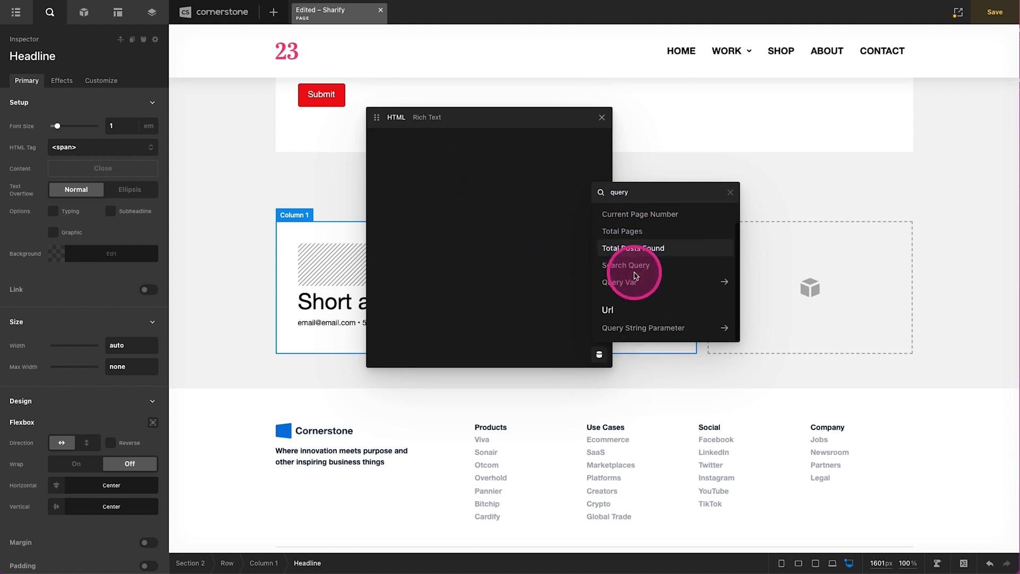
left_click(641, 329)
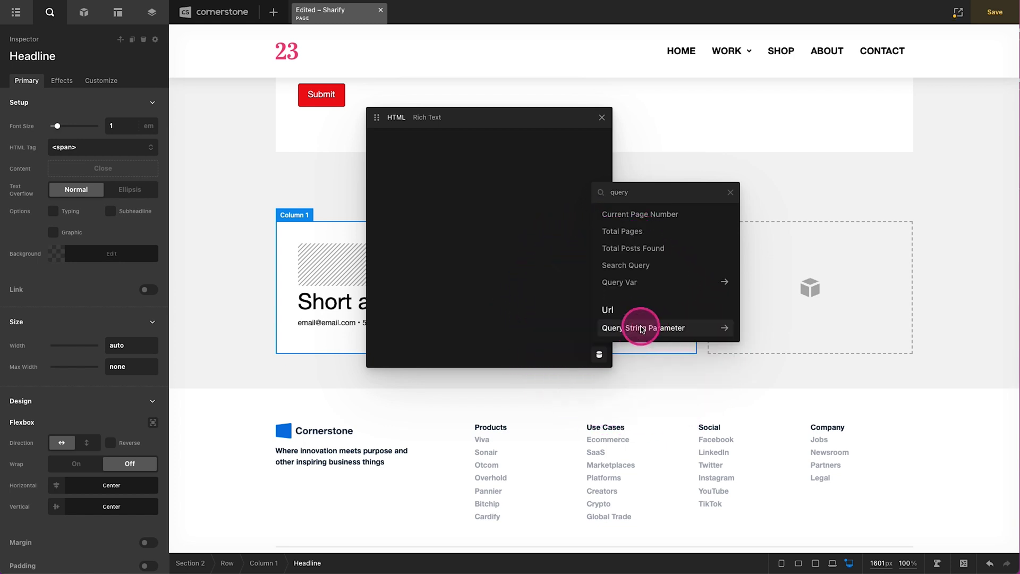
left_click(628, 236)
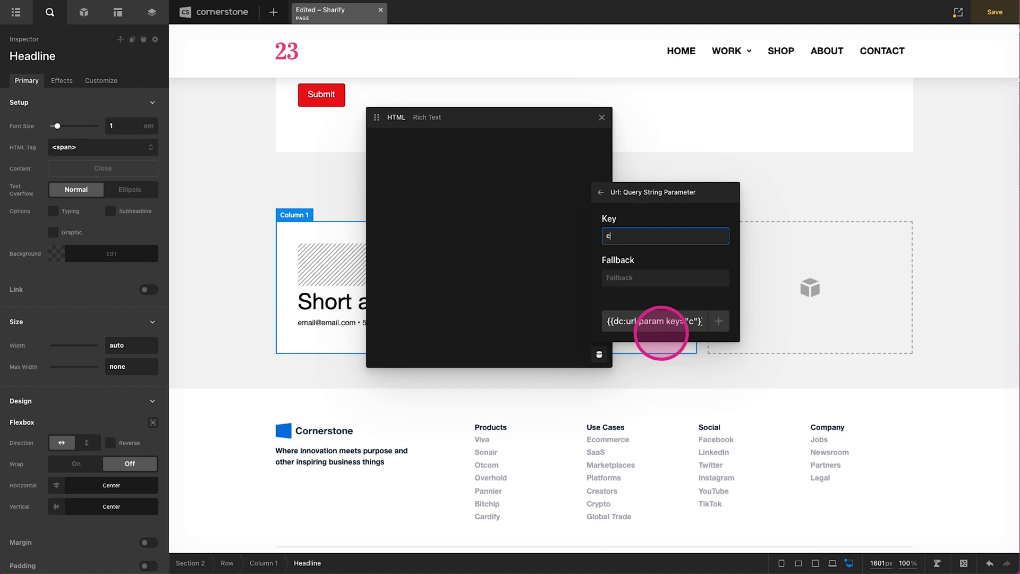
left_click(719, 321)
left_click_drag(555, 119, 749, 121)
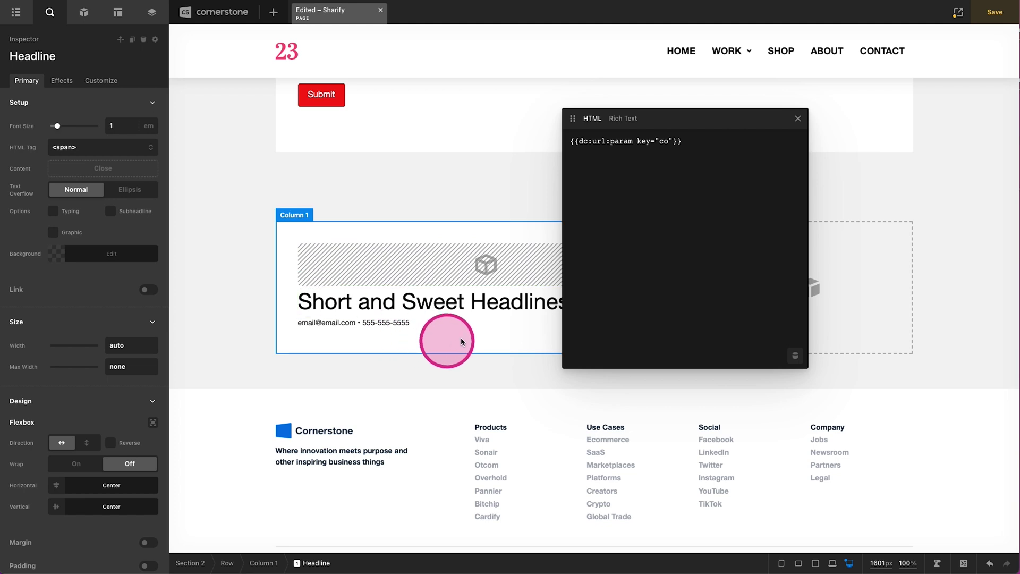
Add fallback="Company Name" to the small headline's "co" URL parameter and close its content editor
left_click(675, 140)
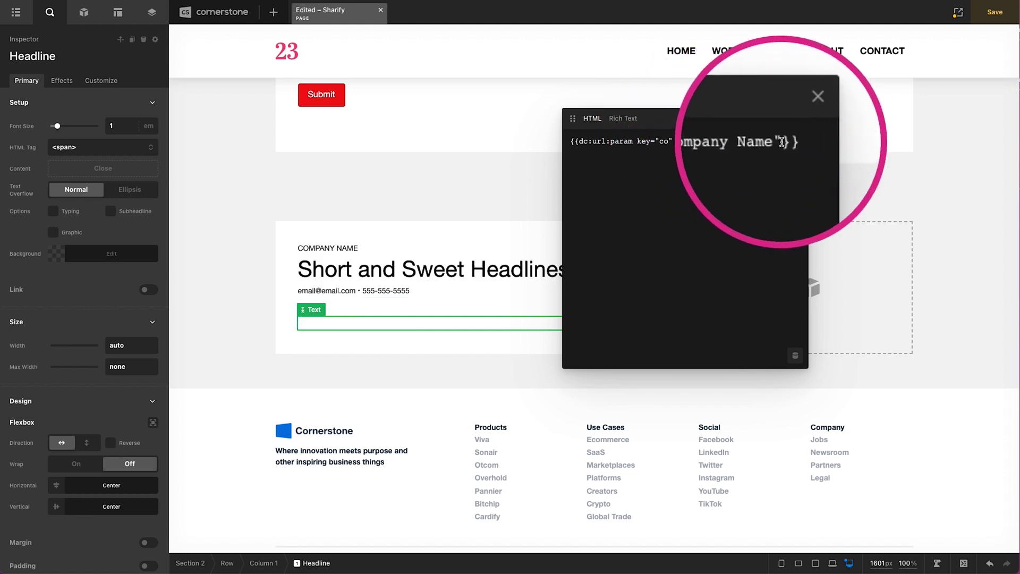
left_click(660, 143)
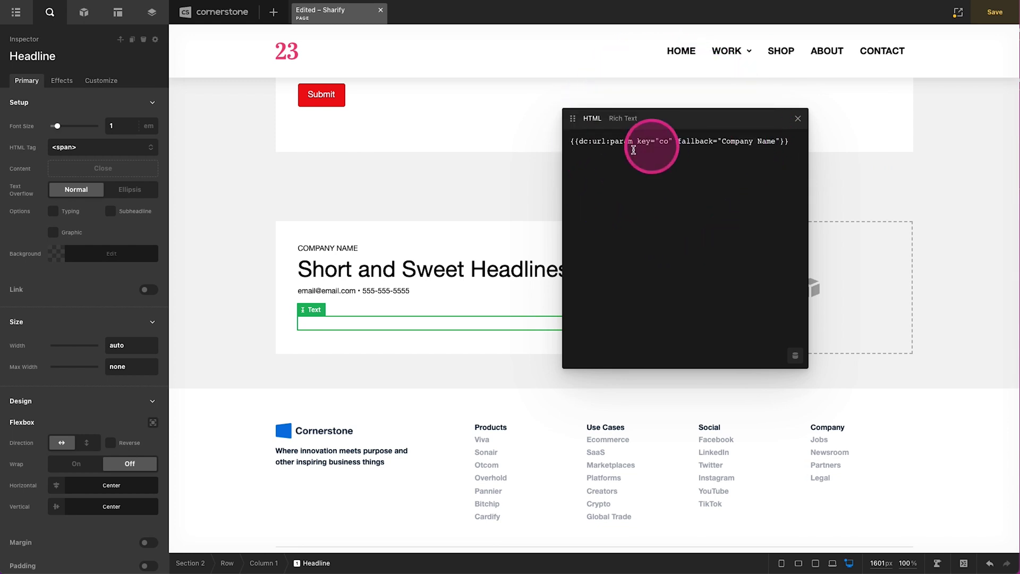
left_click(303, 256)
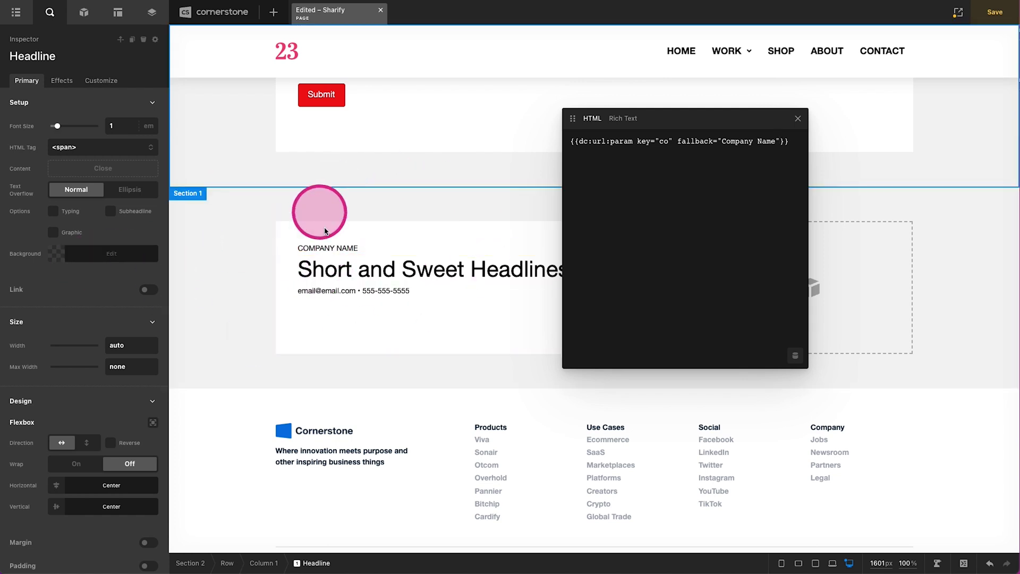
left_click(797, 119)
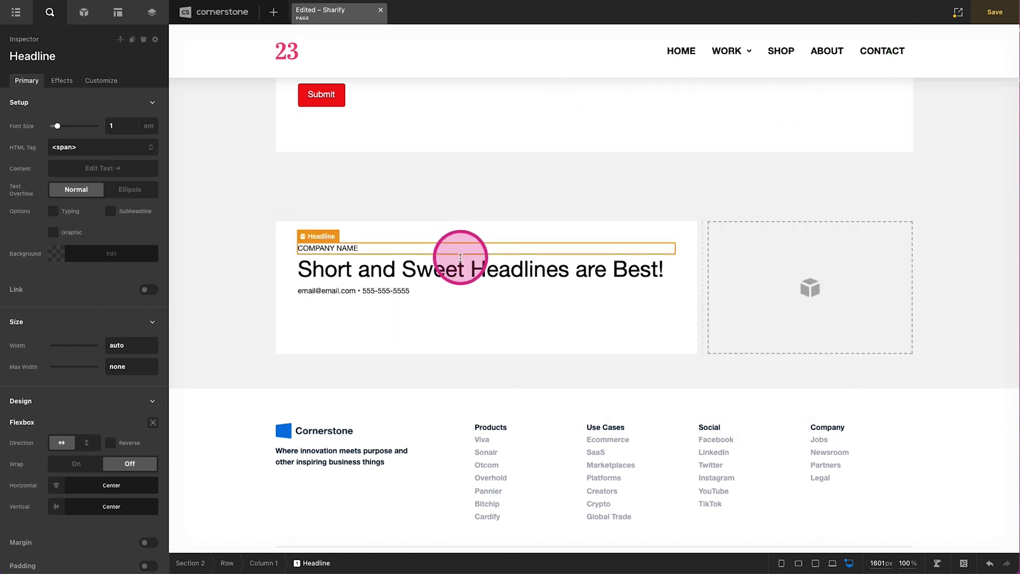
Replace the large headline's content with a Query String Parameter dynamic value using key "fn" and fallback "First Name"
left_click(129, 175)
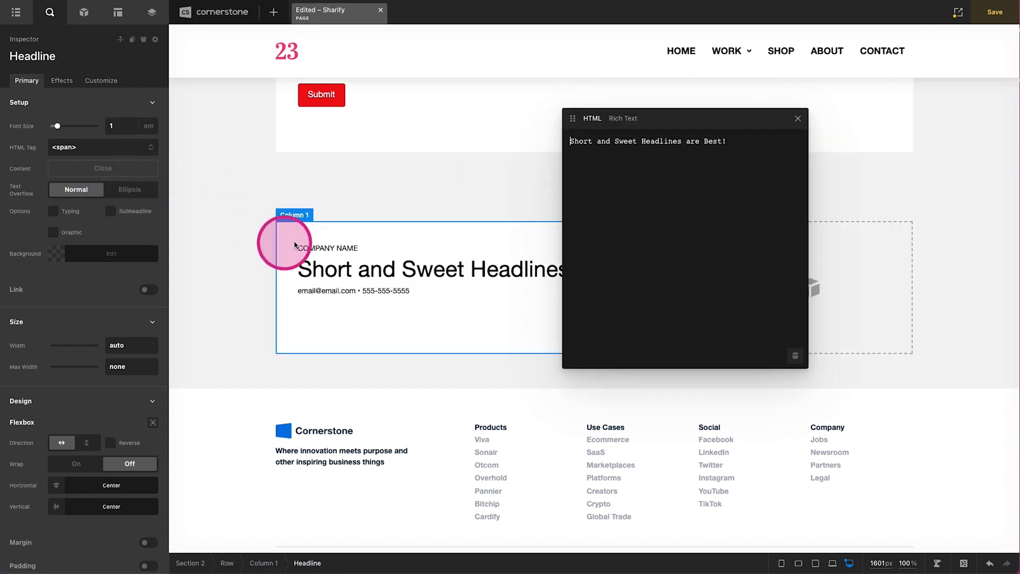
left_click(796, 355)
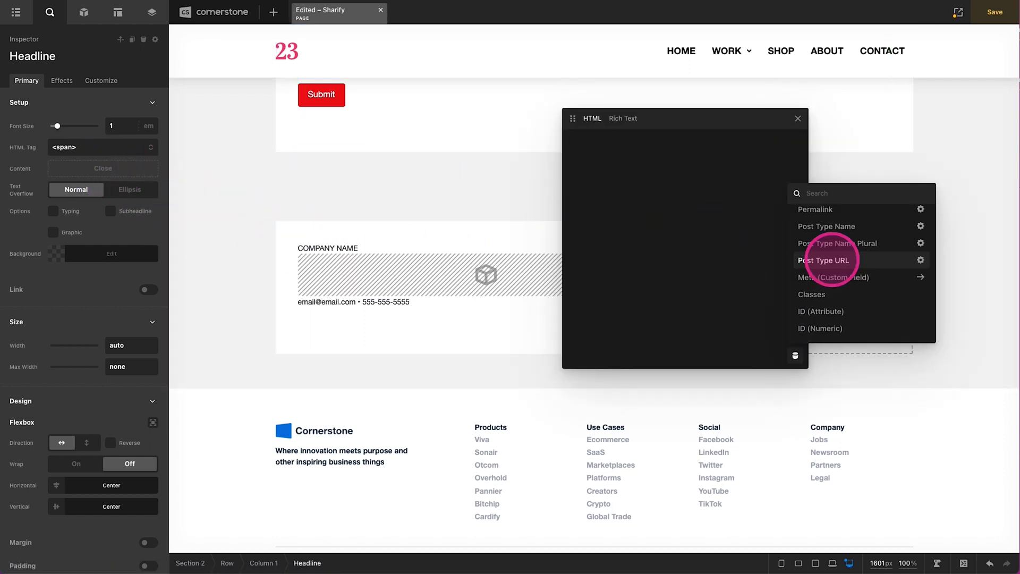
type("query")
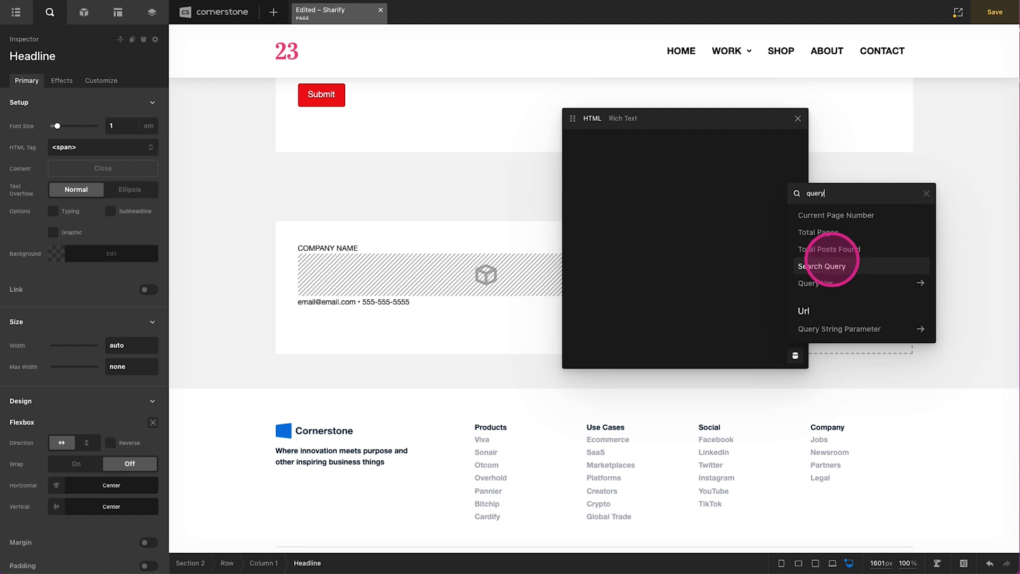
left_click(810, 326)
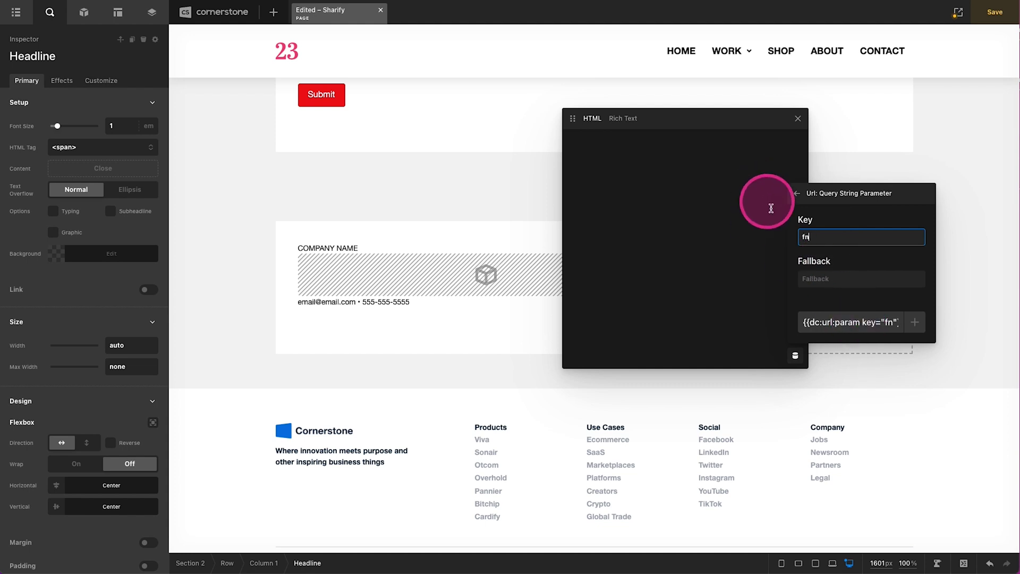
left_click(823, 280)
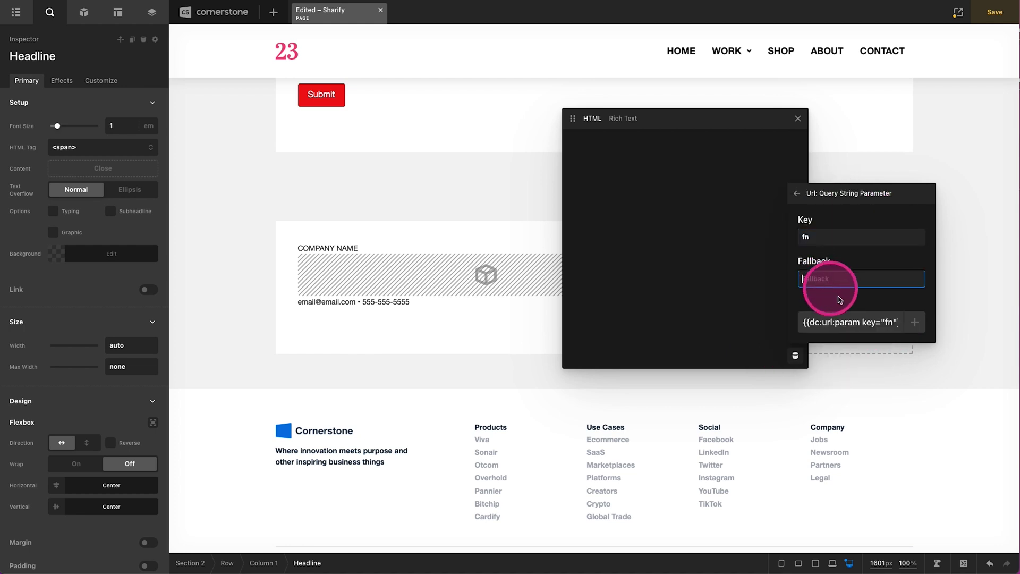
type("First Name")
left_click(912, 323)
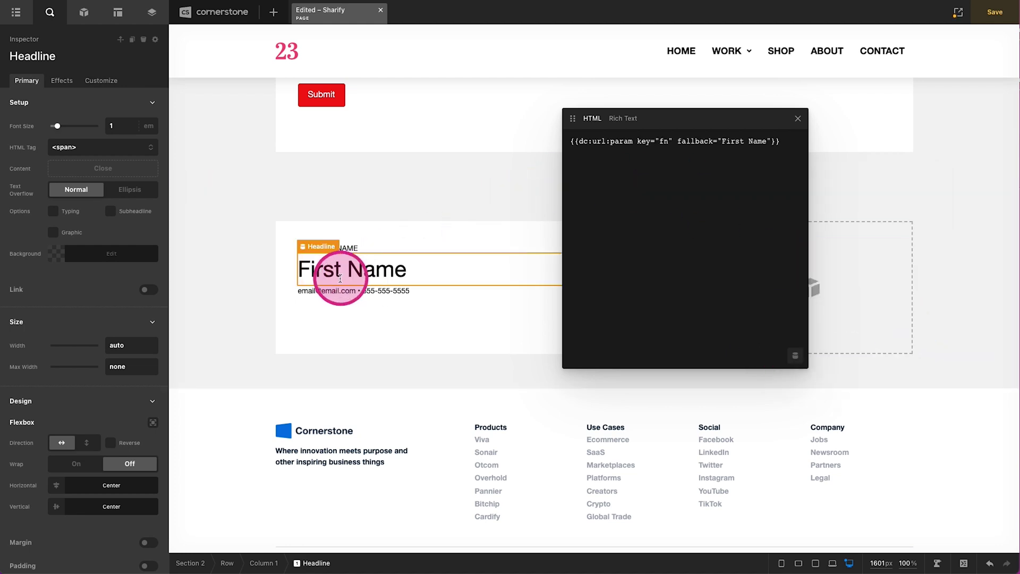
Add a Query String Parameter with key "ln" and fallback "Last Name" after the first-name parameter in the large headline
left_click(749, 242)
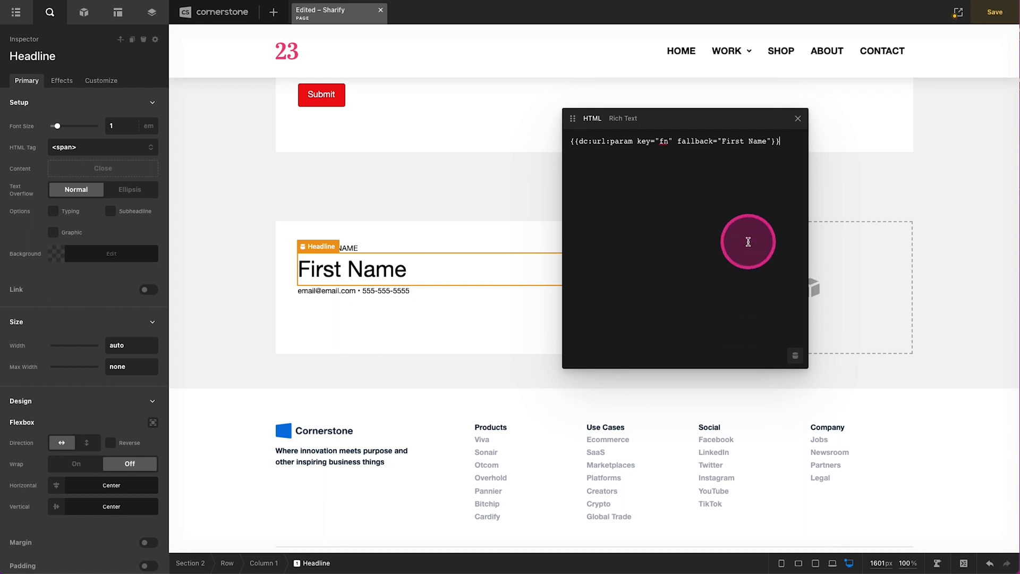
left_click(795, 356)
type("query")
scroll(860, 306, "down", 1)
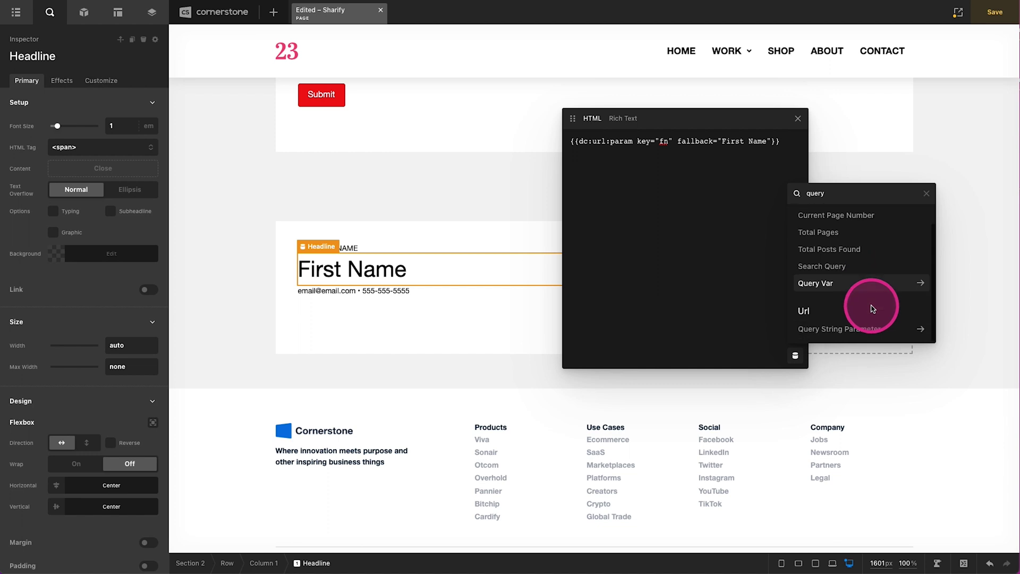
left_click(876, 330)
left_click(826, 237)
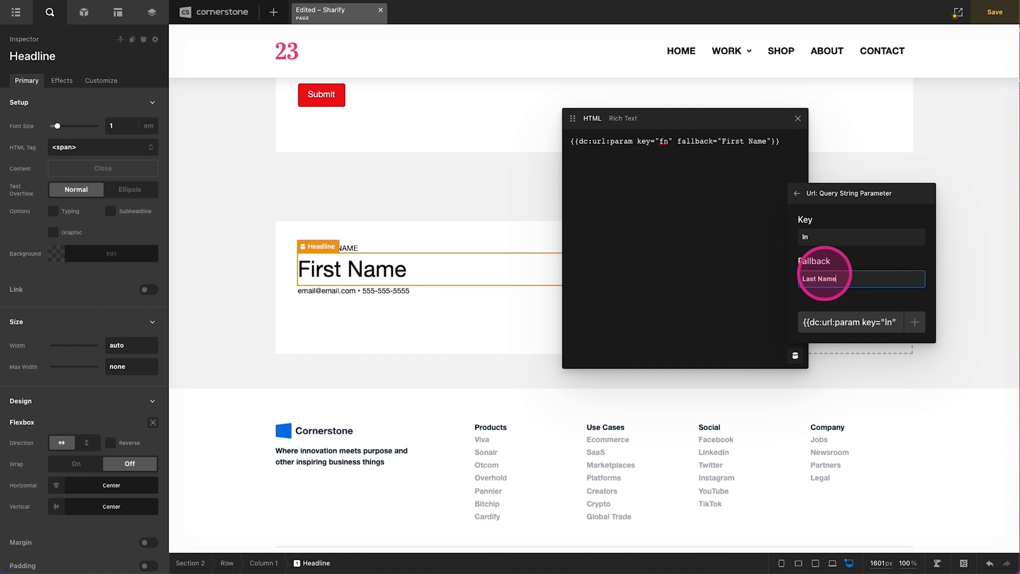
left_click(914, 322)
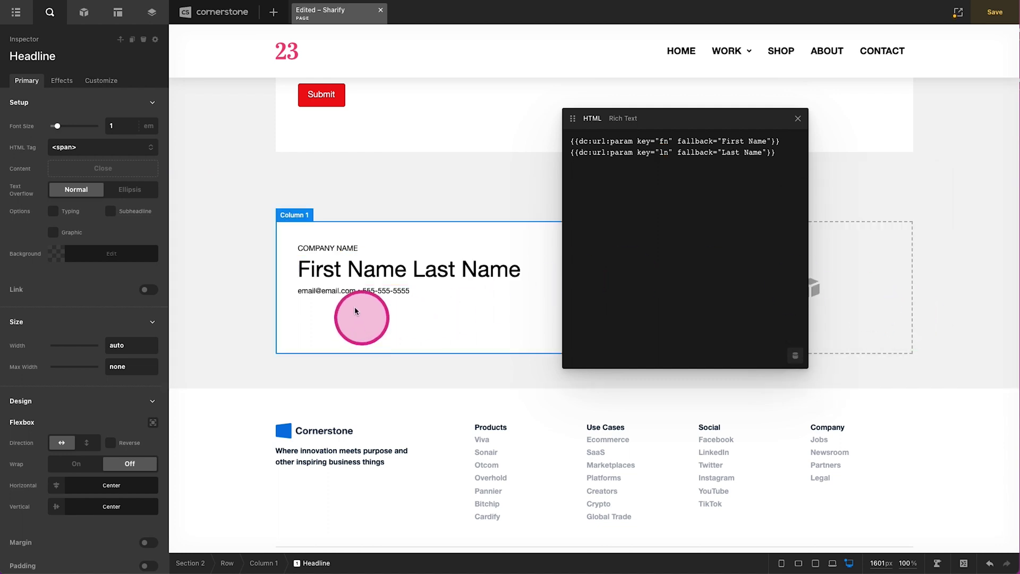
Replace the email address in the text below the headlines with a Query String Parameter using key "em" and fallback "Email"
left_click(330, 288)
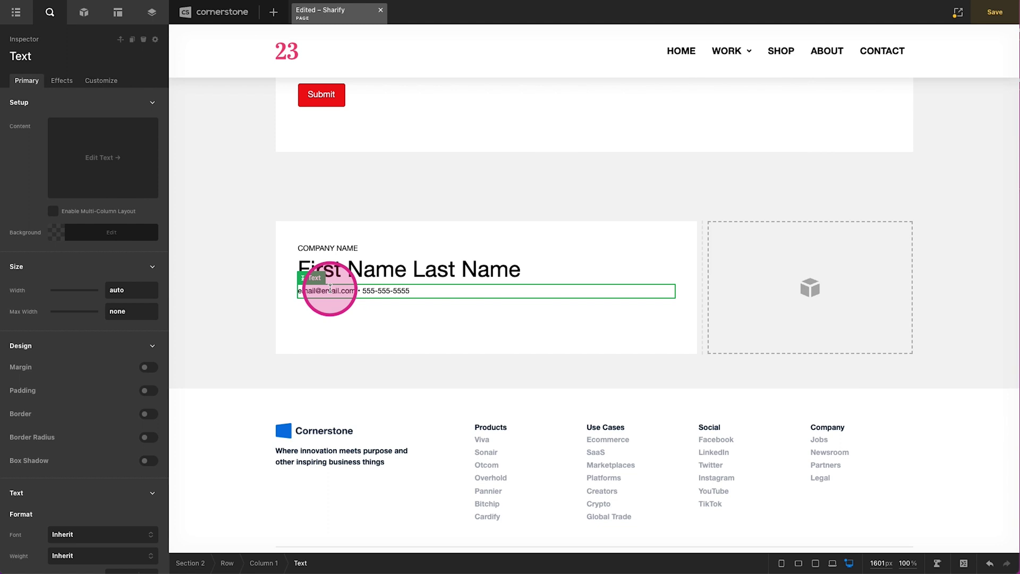
left_click(83, 149)
left_click_drag(636, 167, 564, 170)
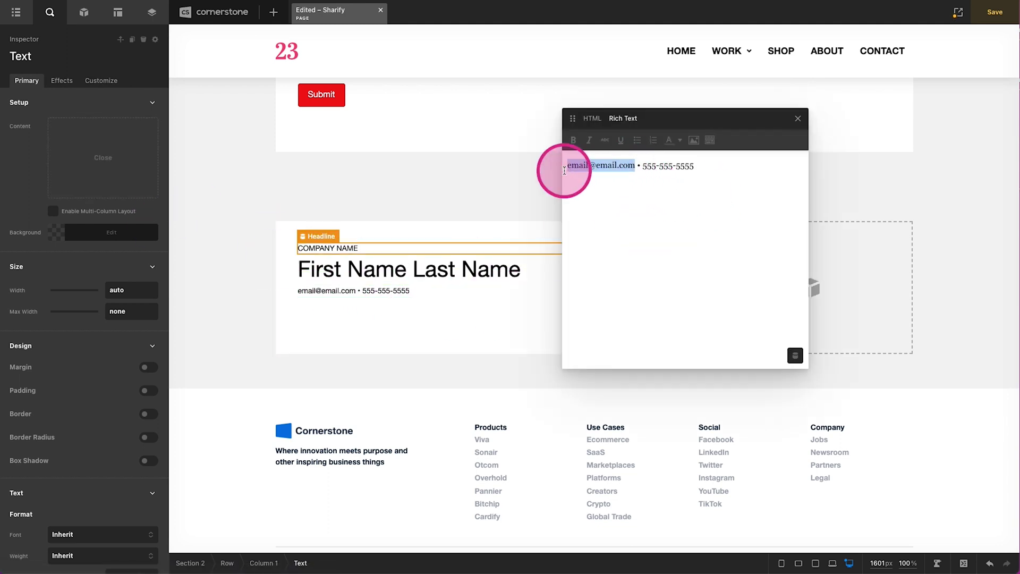
key("BackSpace")
left_click(796, 355)
type("query")
scroll(851, 319, "down", 1)
left_click(838, 327)
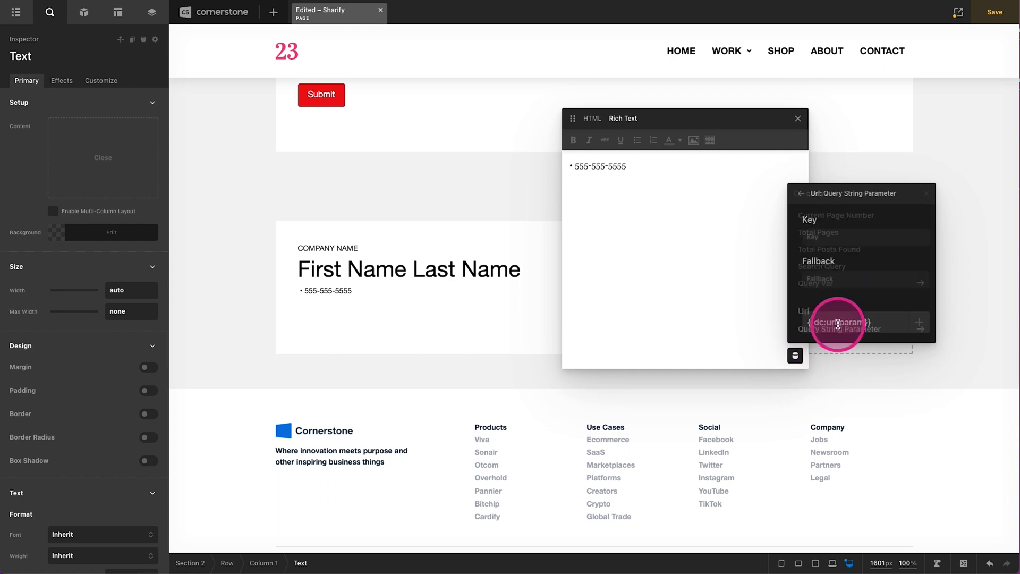
left_click(826, 234)
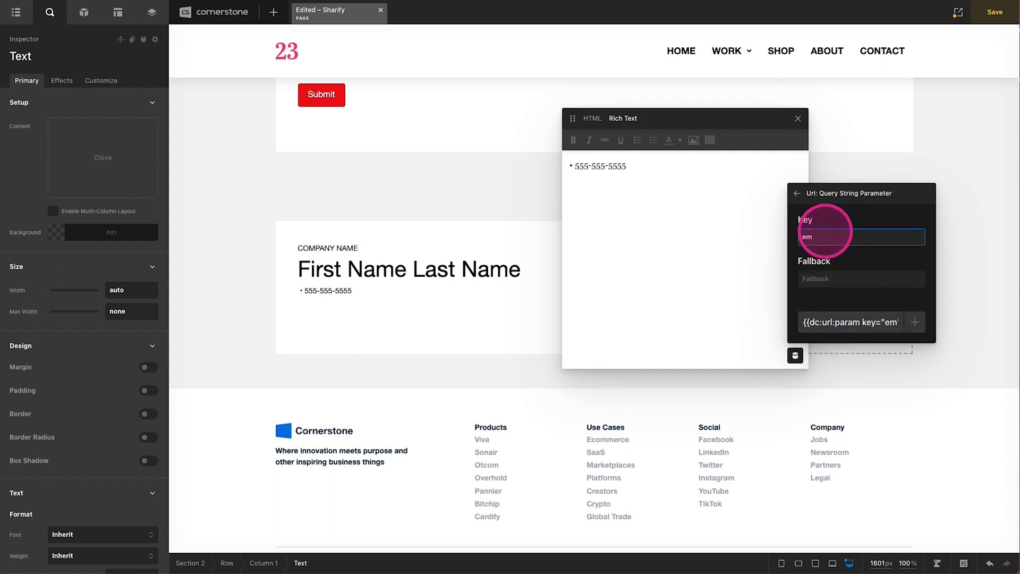
left_click(836, 281)
type("Email")
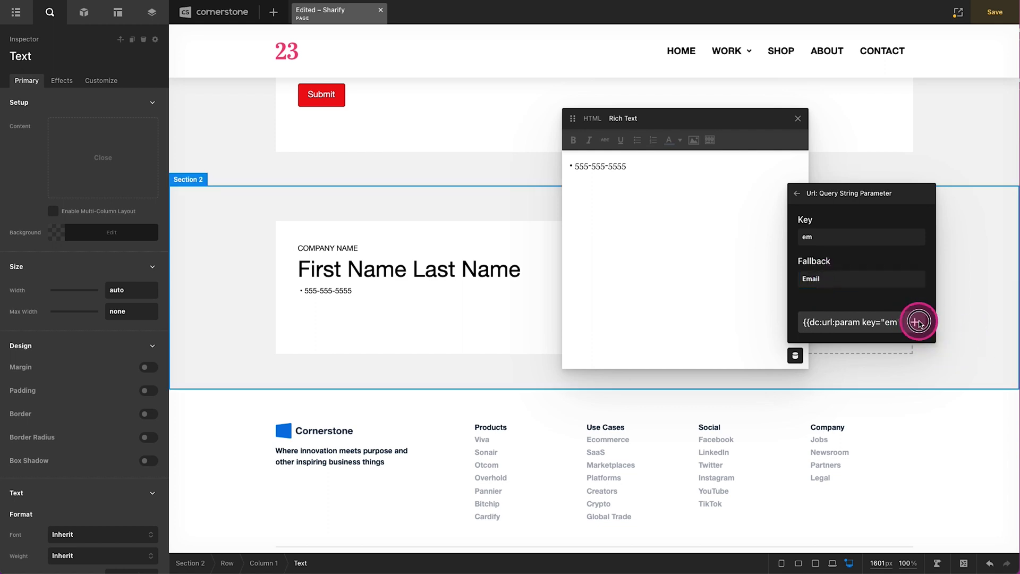
left_click(915, 322)
Replace the phone number after the bullet with a Query String Parameter using key "ph" and fallback "Phone", and close the text editor
left_click_drag(745, 167, 794, 166)
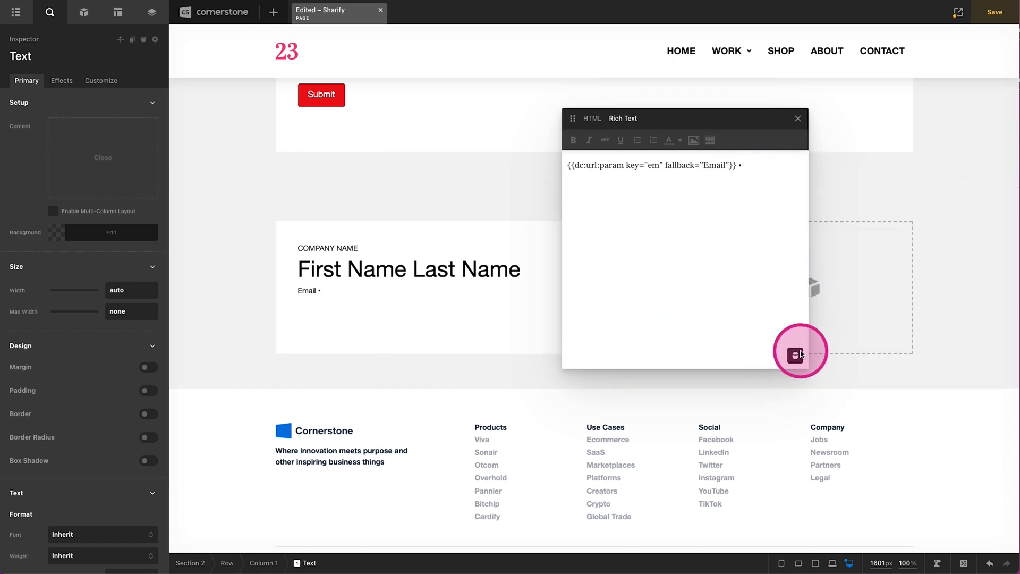
left_click(795, 355)
type("query")
scroll(808, 329, "down", 2)
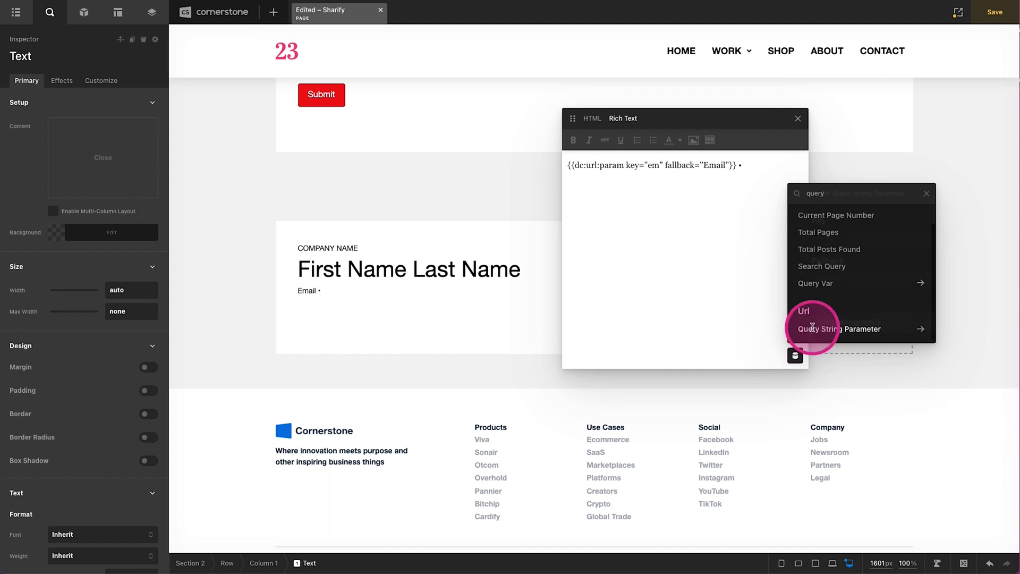
left_click(813, 326)
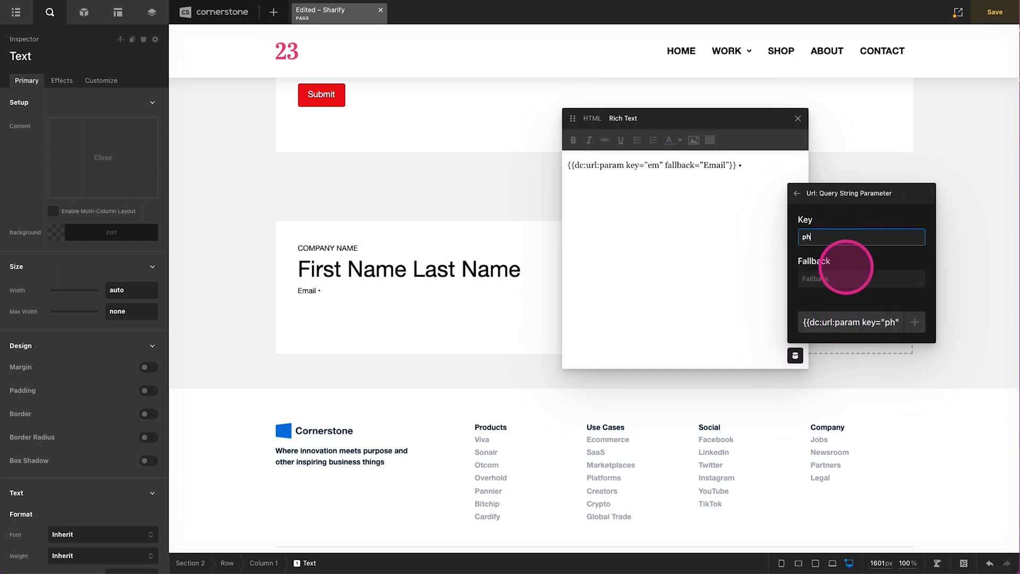
left_click(852, 280)
left_click(915, 322)
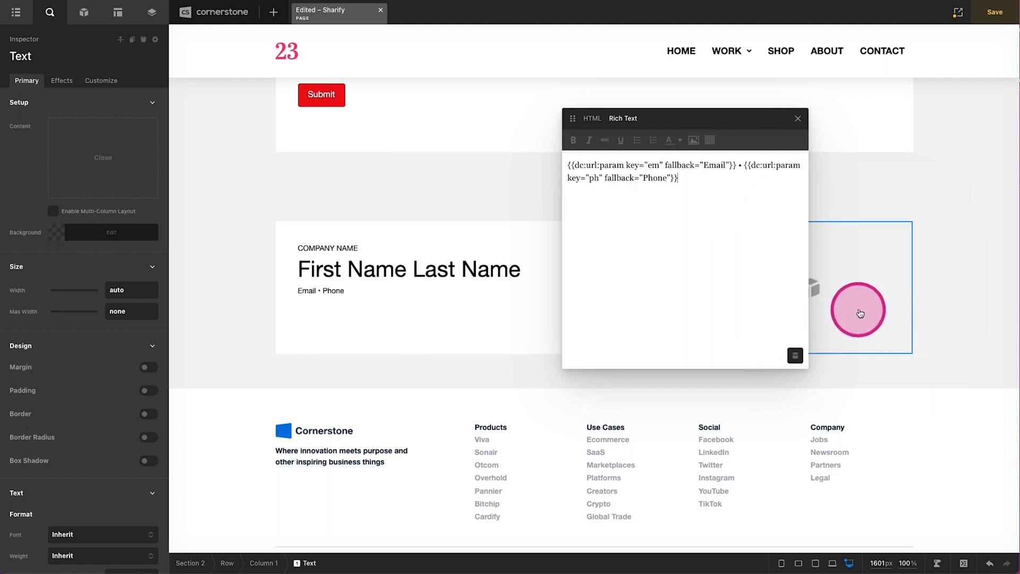
left_click(797, 118)
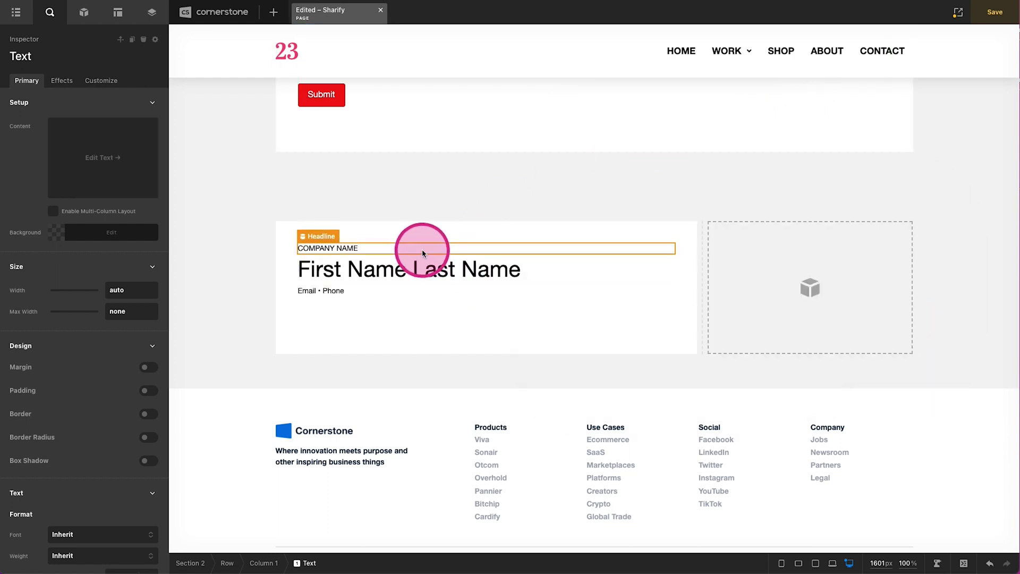
scroll(422, 253, "up", 4)
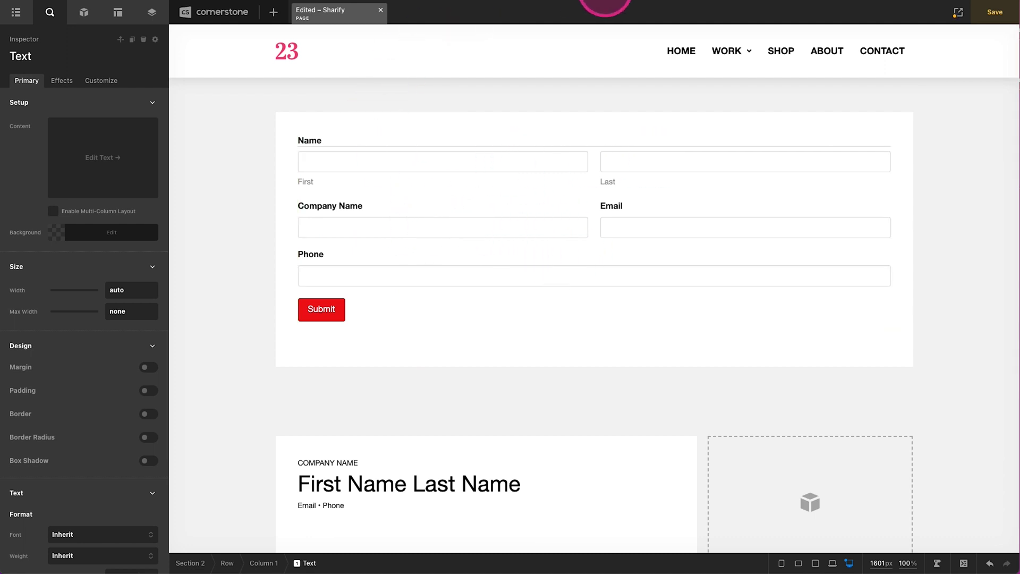
scroll(558, 150, "down", 3)
left_click(558, 151)
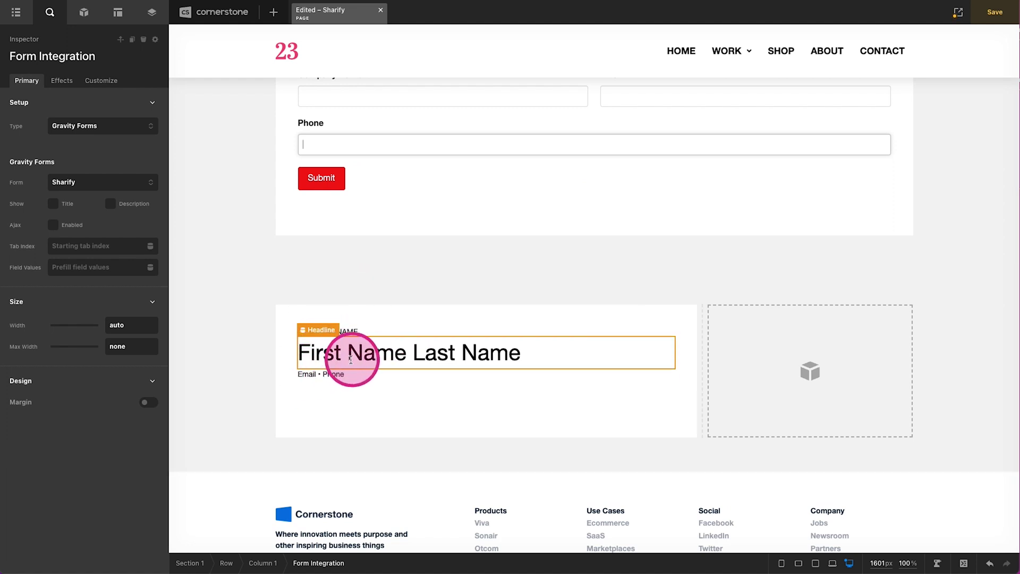
Set the background of the empty second column beside the contact details to white, rgb(255, 255, 255)
left_click(763, 343)
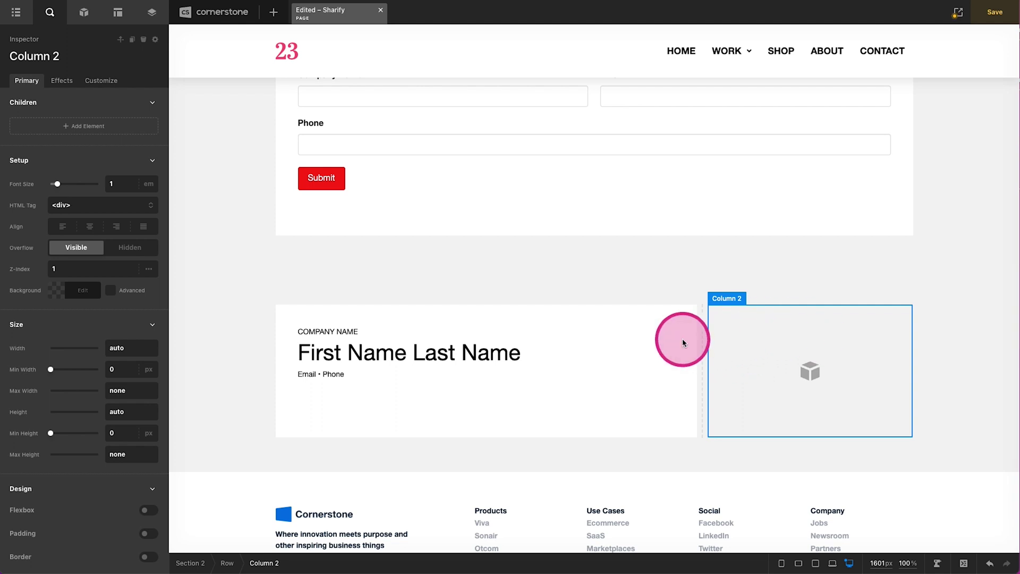
left_click(79, 291)
left_click(91, 233)
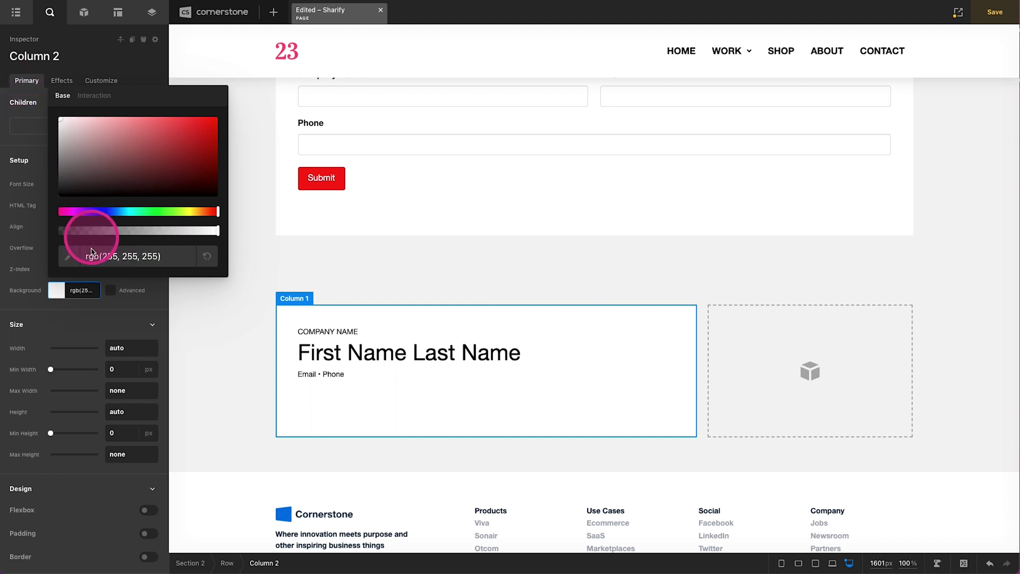
left_click(62, 290)
Give the second column a box shadow with 0.5 em Y offset, 2 em blur and colour rgba(0, 0, 0, 0.25)
scroll(61, 294, "down", 3)
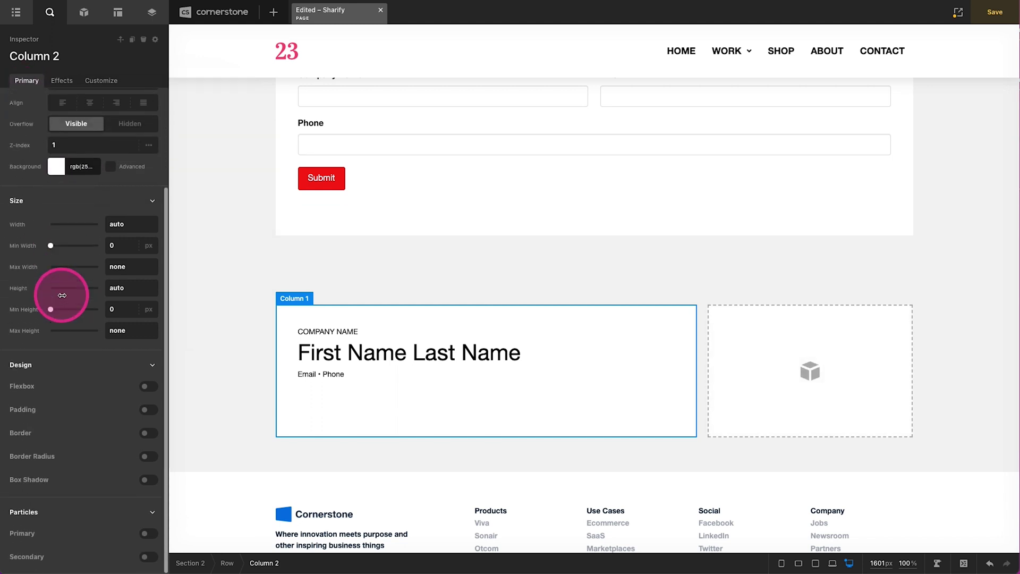
left_click(145, 480)
scroll(130, 470, "down", 2)
left_click(118, 424)
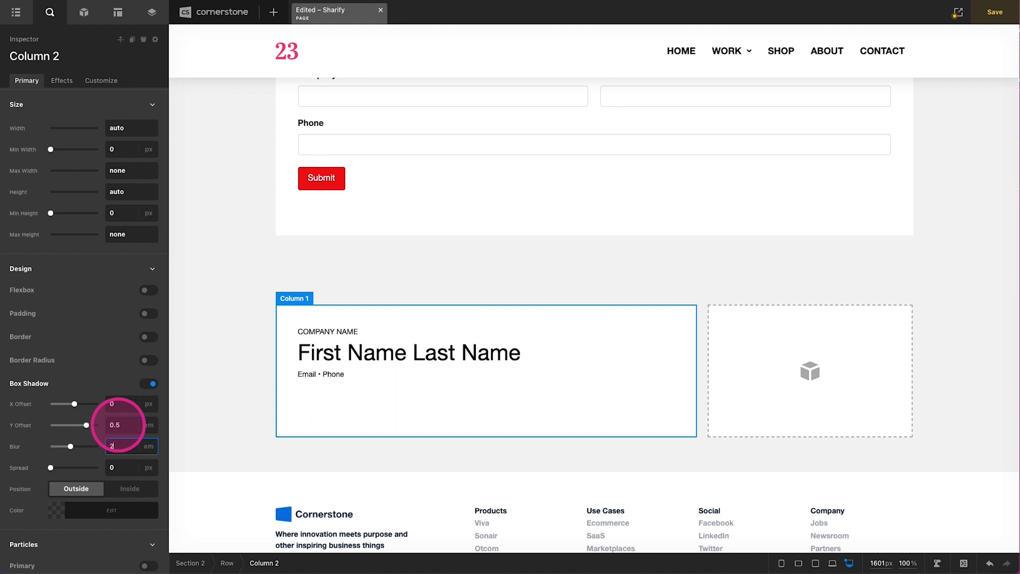
left_click(82, 509)
left_click(61, 417)
left_click(96, 451)
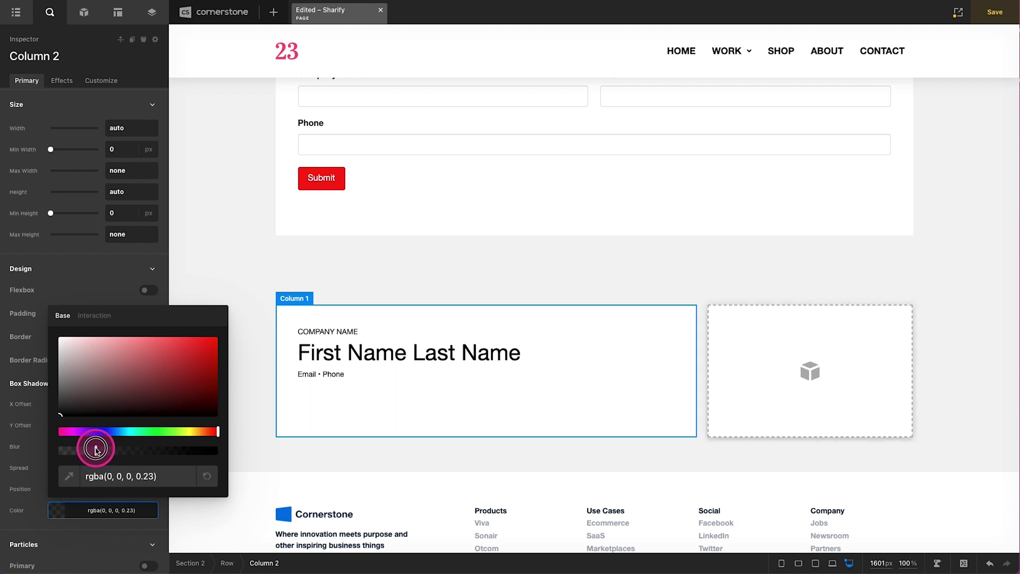
left_click(97, 451)
left_click(97, 511)
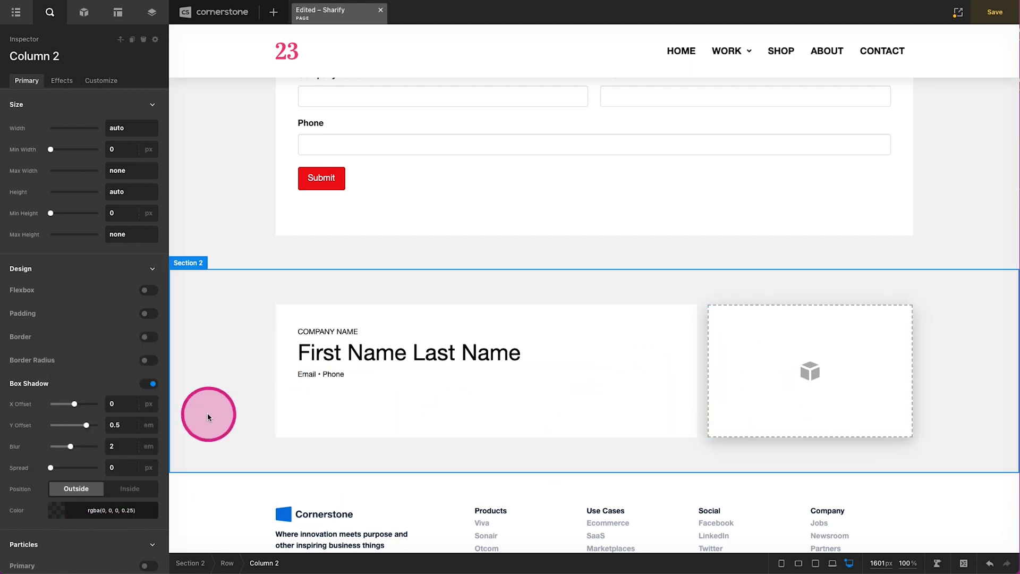
Enable padding on the second column and set it to 3 em on all linked sides
left_click(149, 313)
left_click(124, 355)
type("3")
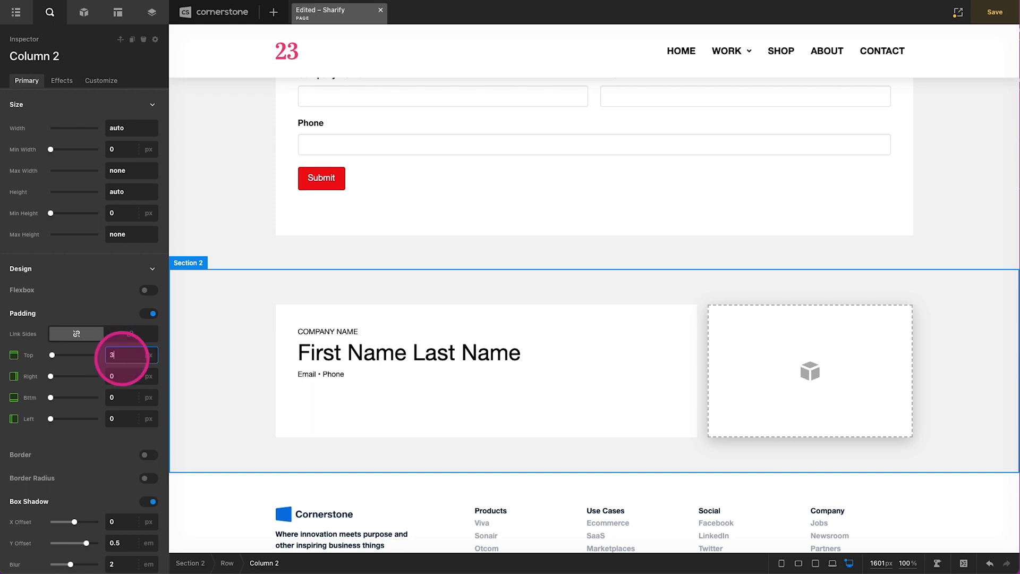
left_click(130, 333)
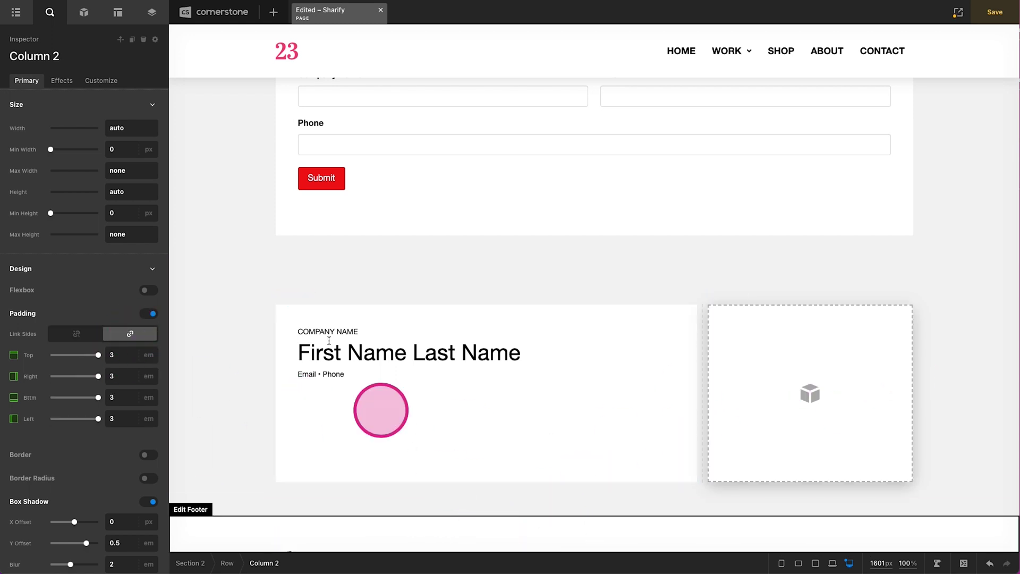
Add a Text element to the empty second column
left_click(84, 12)
type("text")
mouse_move(42, 116)
left_mouse_down()
mouse_move(786, 409)
mouse_move(809, 403)
left_mouse_up()
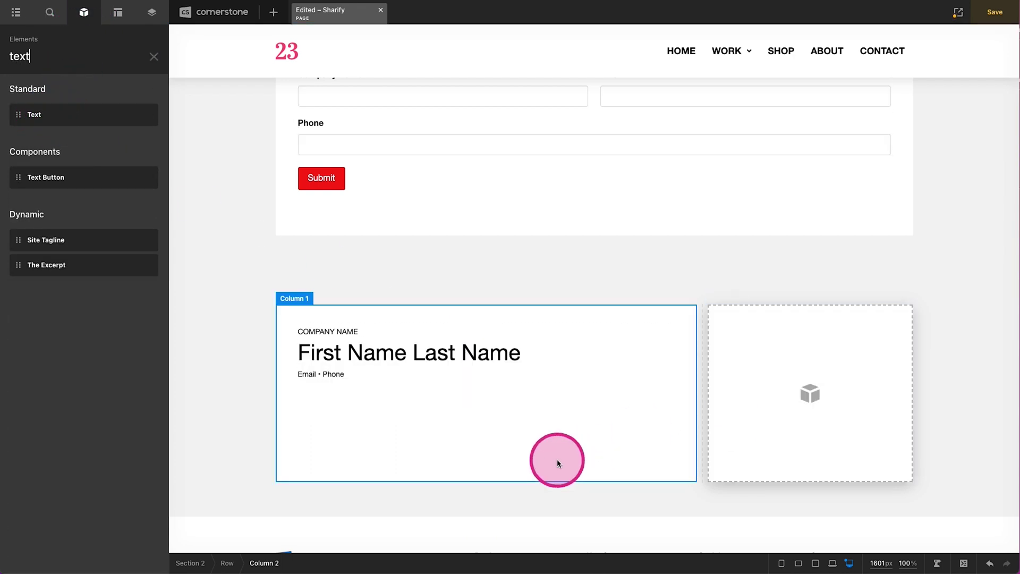
left_click(125, 157)
triple_click(674, 227)
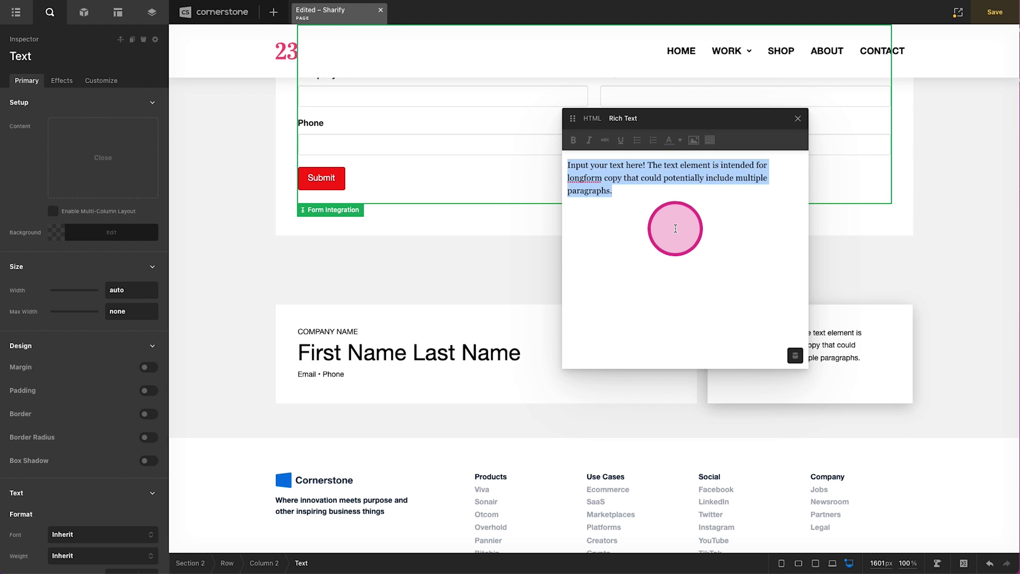
key("BackSpace")
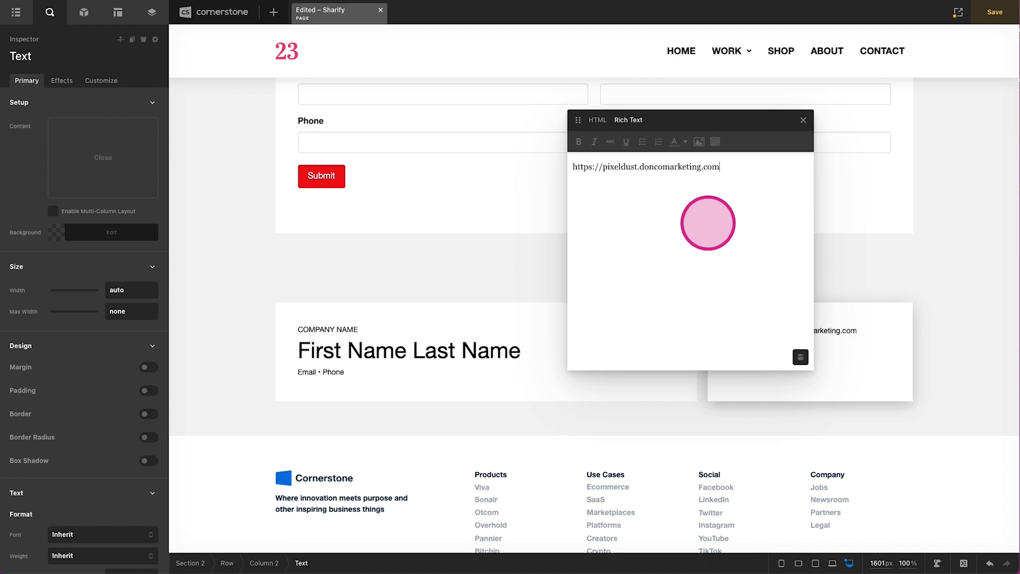
type("sharify?fn=")
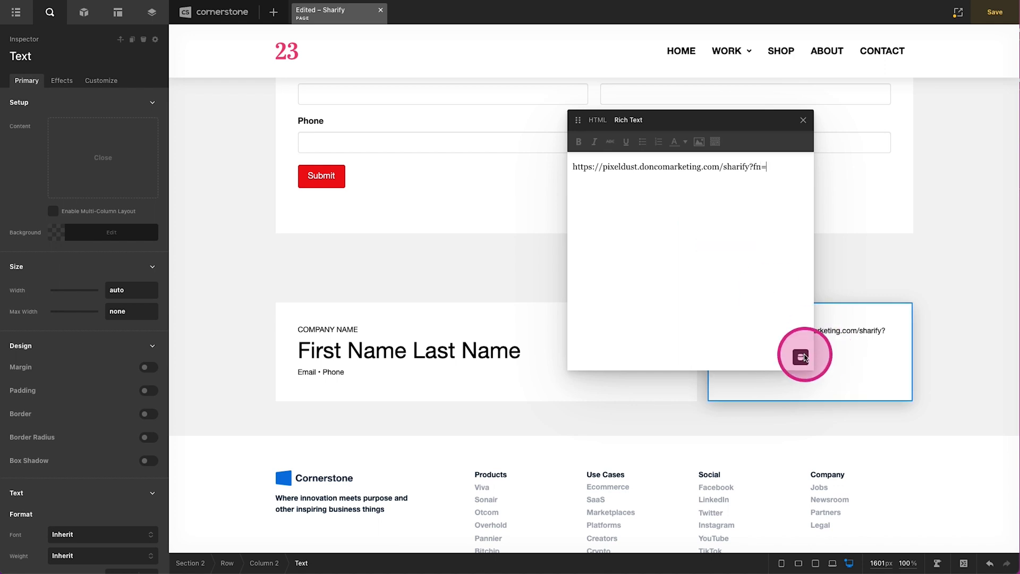
Insert a Query String Parameter with key "fn" and no fallback after "fn=" in the share URL
left_click(801, 357)
type("query")
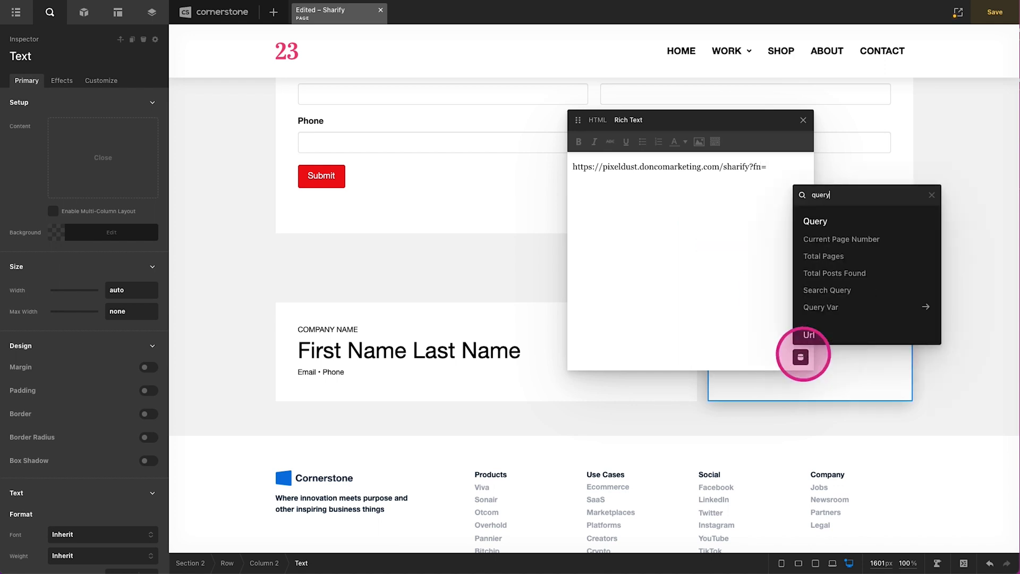
scroll(838, 298, "down", 1)
left_click(833, 330)
left_click(839, 242)
type("fn")
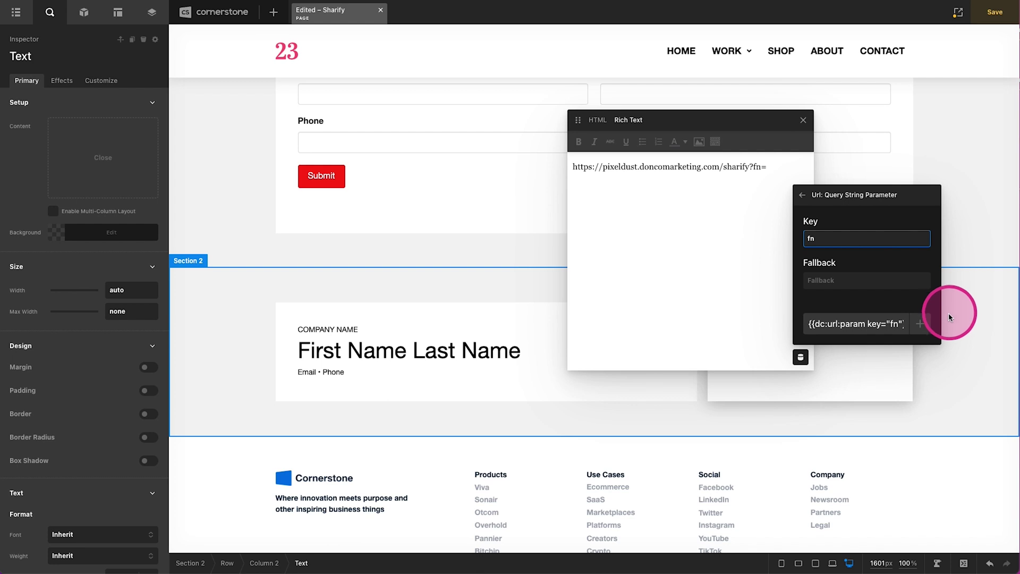
left_click(920, 324)
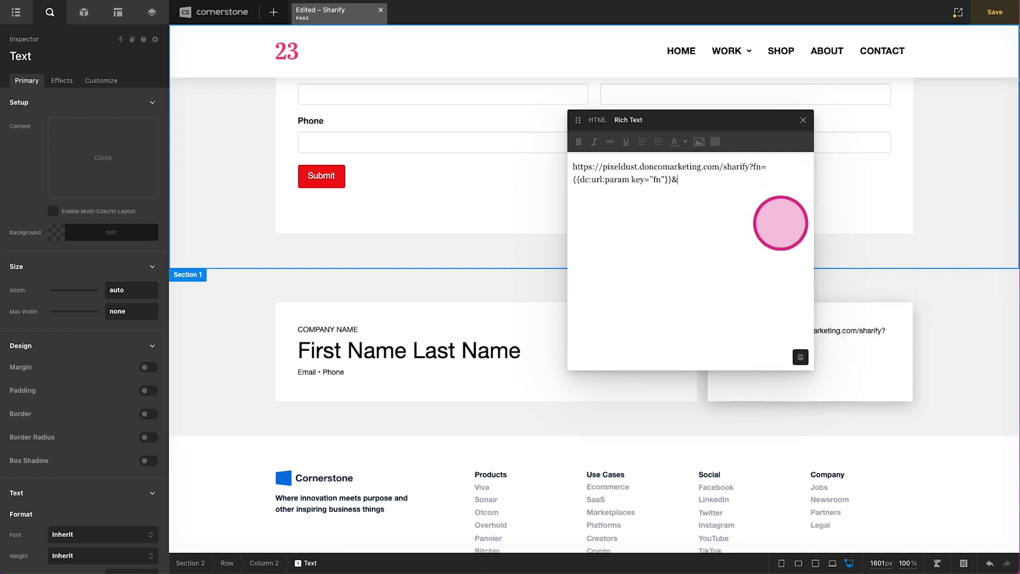
Extend the share URL with "&ln=" followed by a Query String Parameter using key "ln"
left_click(800, 357)
type("query")
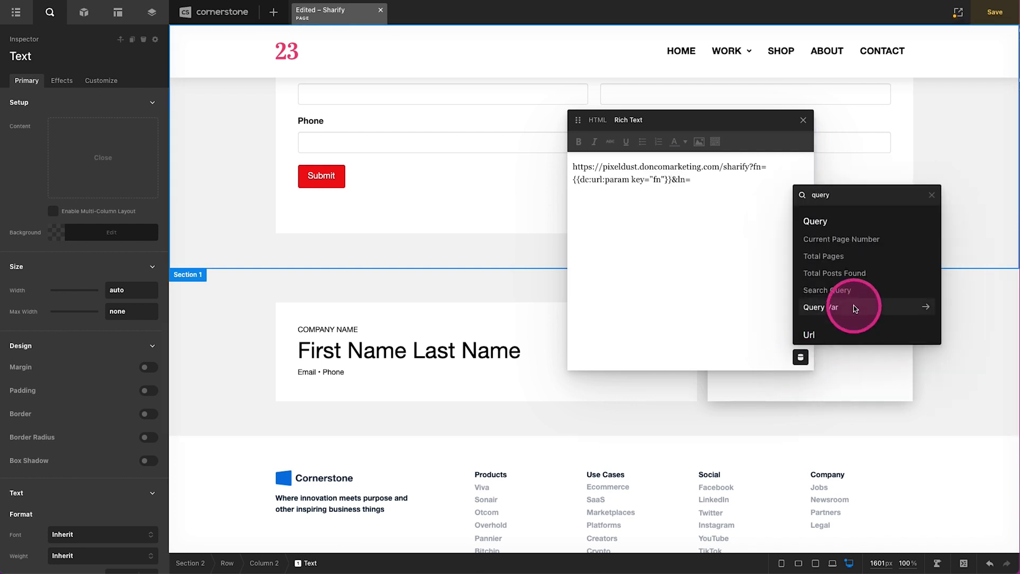
scroll(847, 313, "down", 2)
left_click(847, 330)
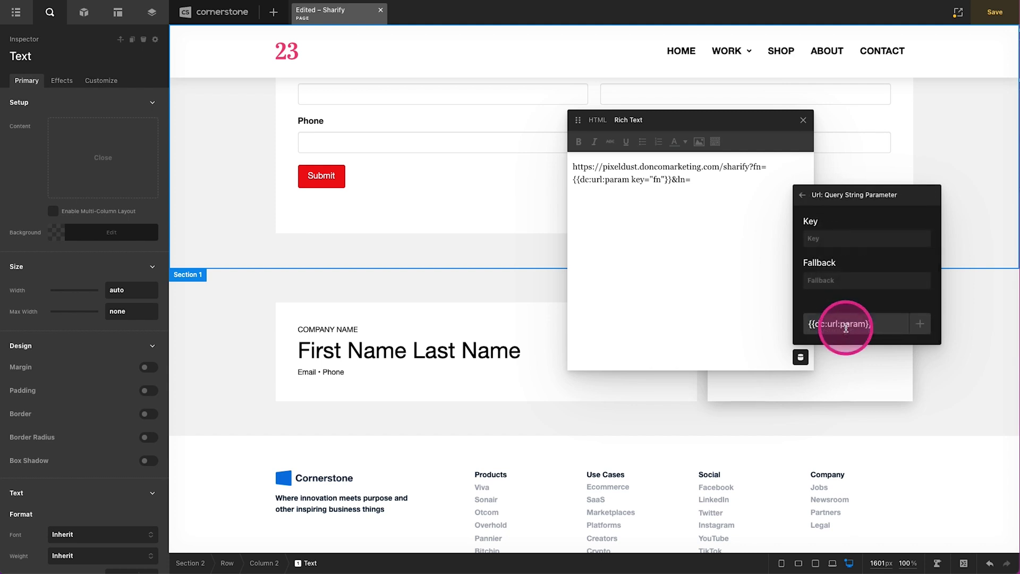
left_click(836, 235)
type("ln")
left_click(920, 323)
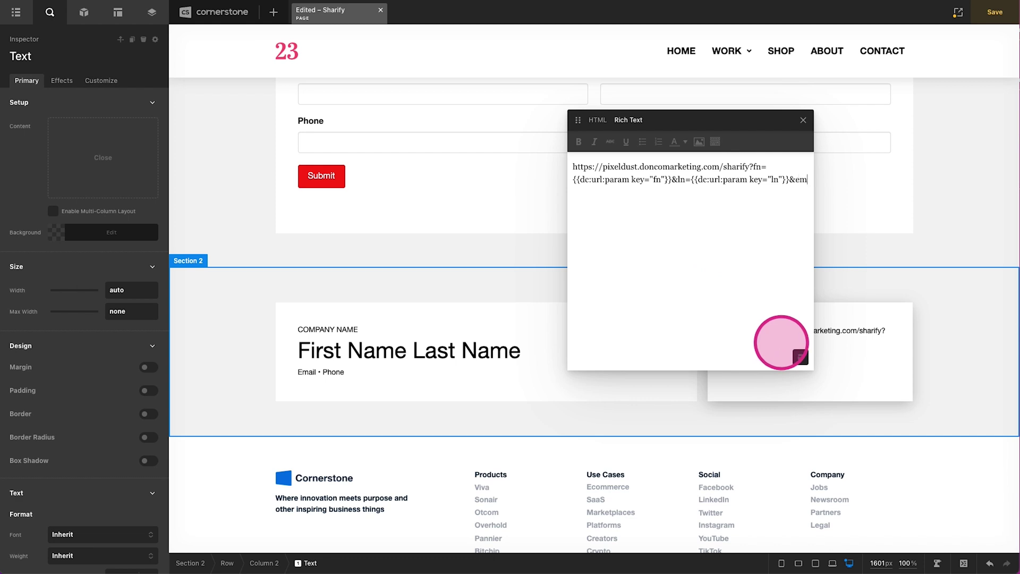
Complete "&em=" in the share URL and insert a Query String Parameter with key "em" after it
type("=")
left_click(800, 356)
type("query")
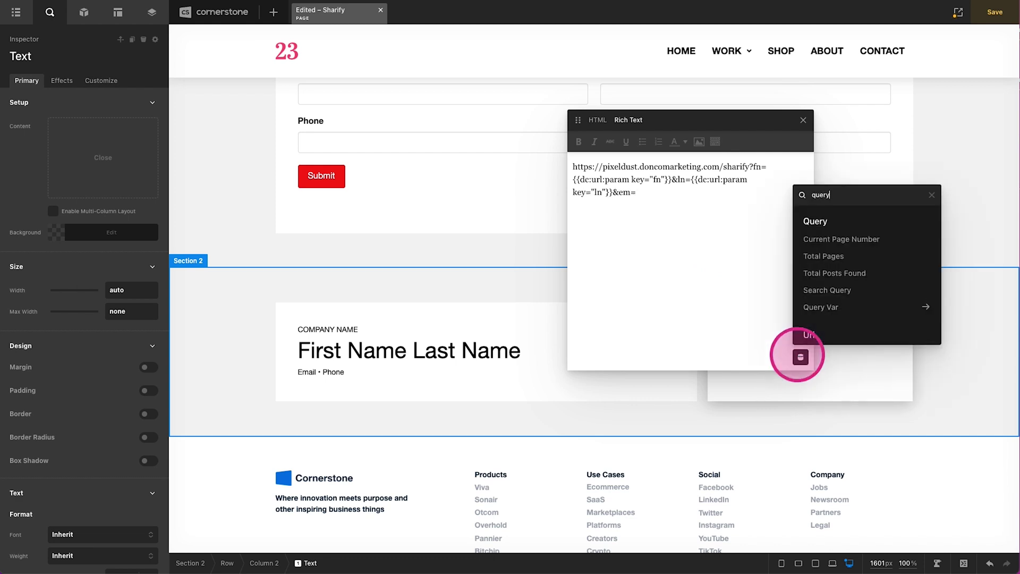
scroll(838, 319, "down", 1)
left_click(836, 333)
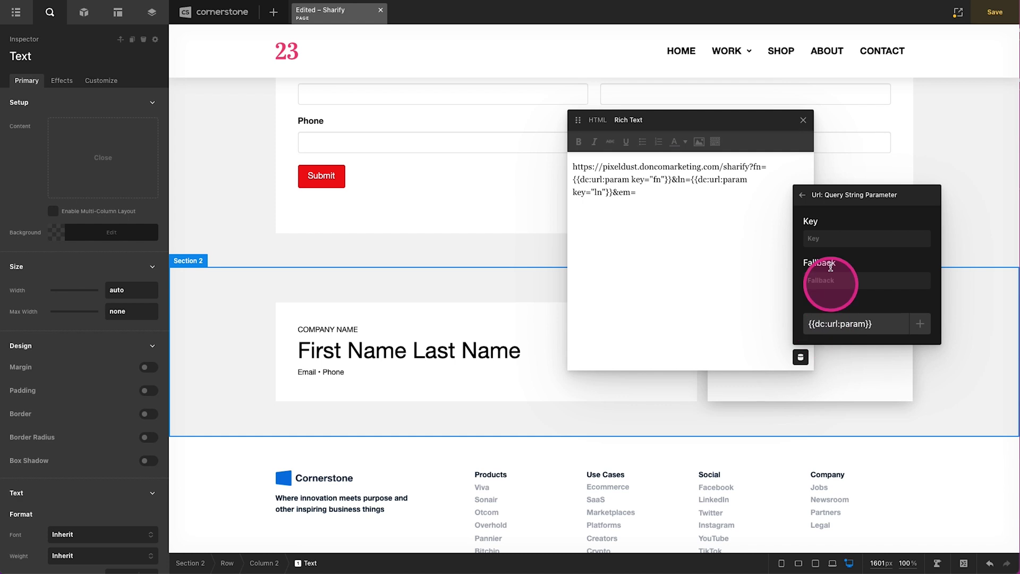
left_click(813, 238)
type("em")
left_click(917, 324)
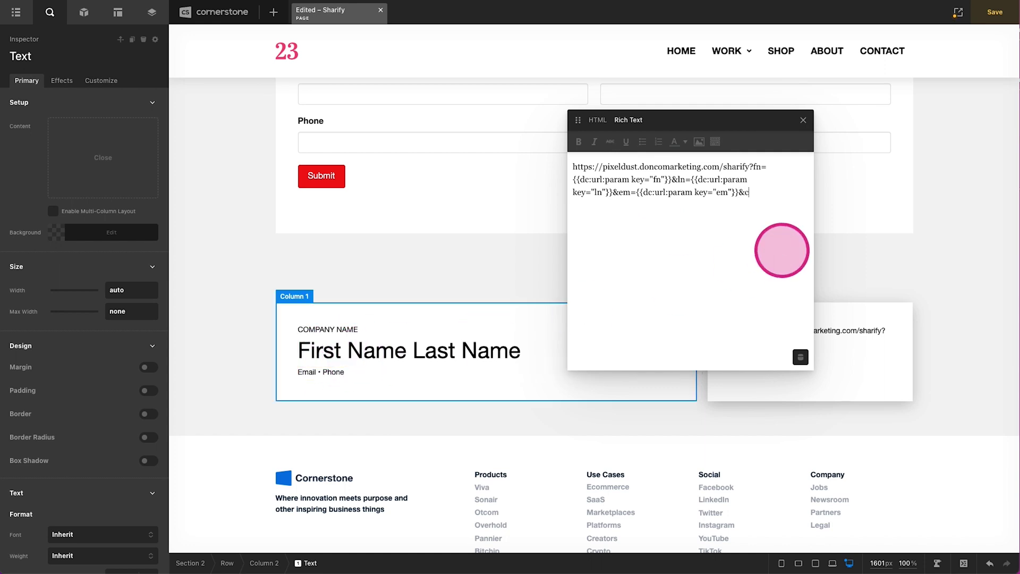
Extend the share URL with "&co=" followed by a Query String Parameter using key "co"
left_click(801, 357)
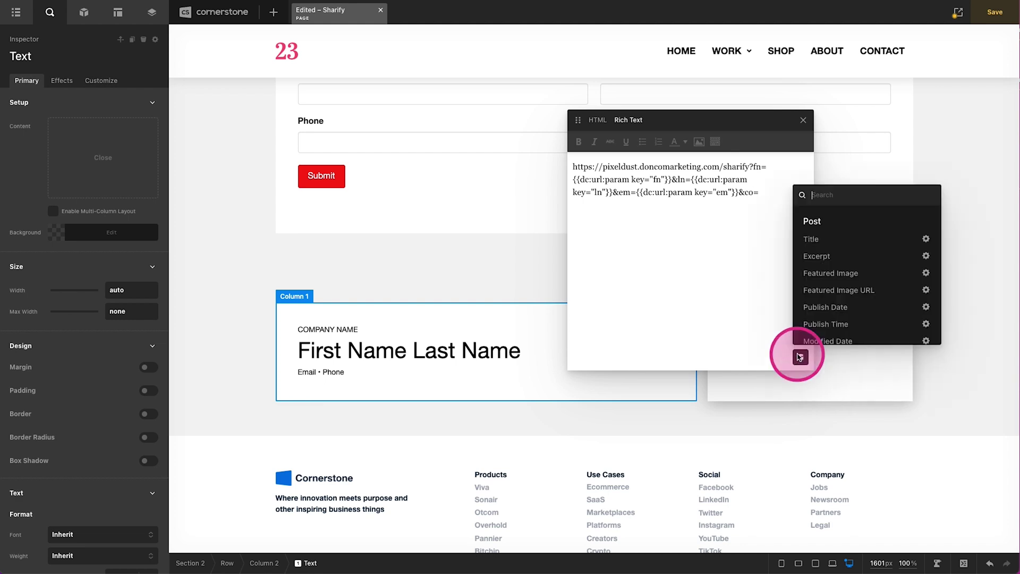
scroll(801, 354, "down", 5)
scroll(809, 319, "down", 5)
left_click(816, 328)
left_click(829, 238)
type("co")
left_click(918, 323)
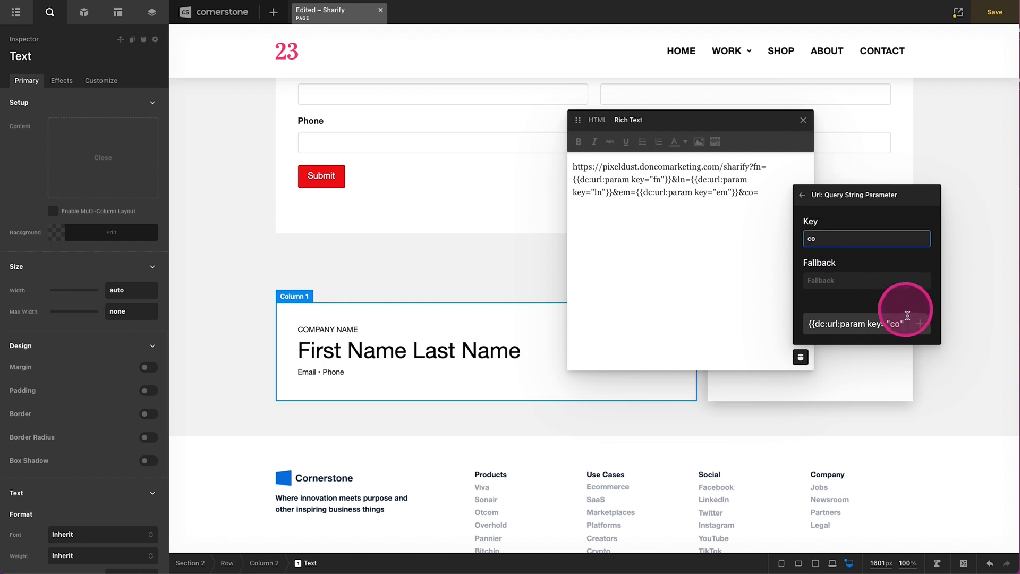
Extend the share URL with "&ph=" followed by a Query String Parameter using key "ph"
left_click(801, 357)
type("query")
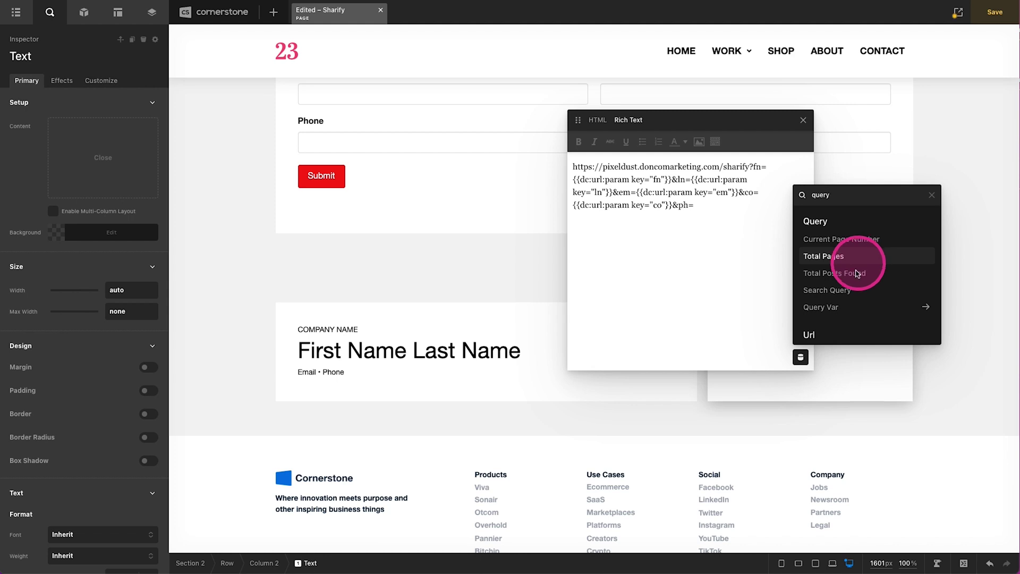
scroll(845, 298, "down", 3)
left_click(827, 335)
left_click(827, 240)
type("ph")
left_click(914, 314)
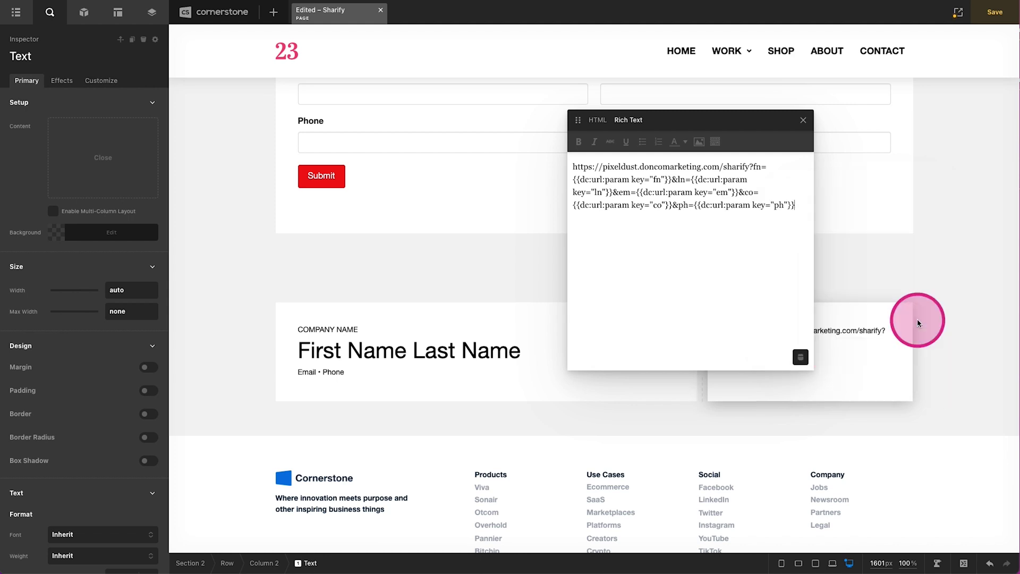
Review the assembled share URL in the Text element's editor, including its page slug and query parameters
left_click(573, 166)
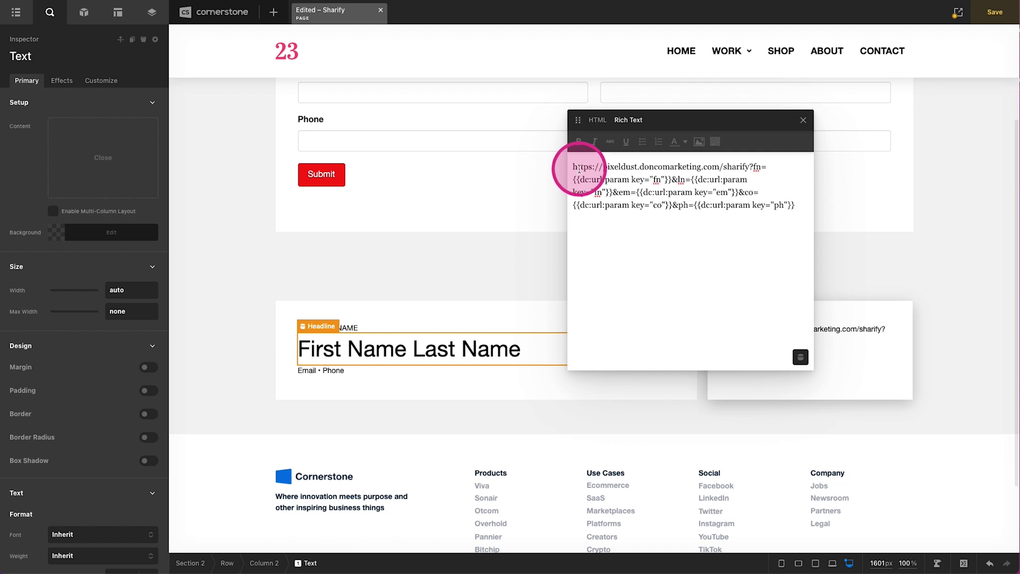
left_click_drag(570, 165, 792, 208)
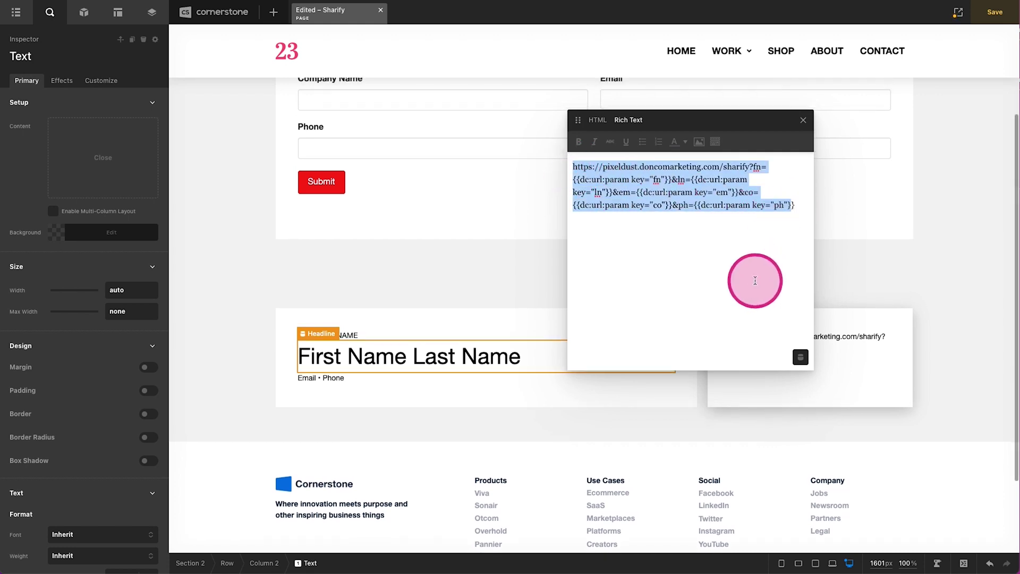
left_click(755, 281)
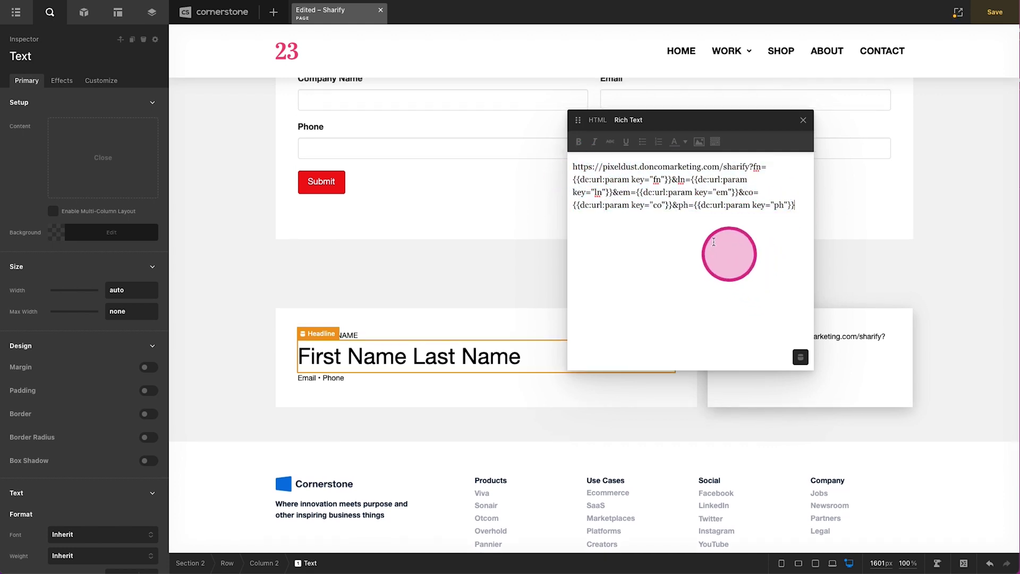
left_click_drag(686, 179, 721, 218)
left_click(724, 250)
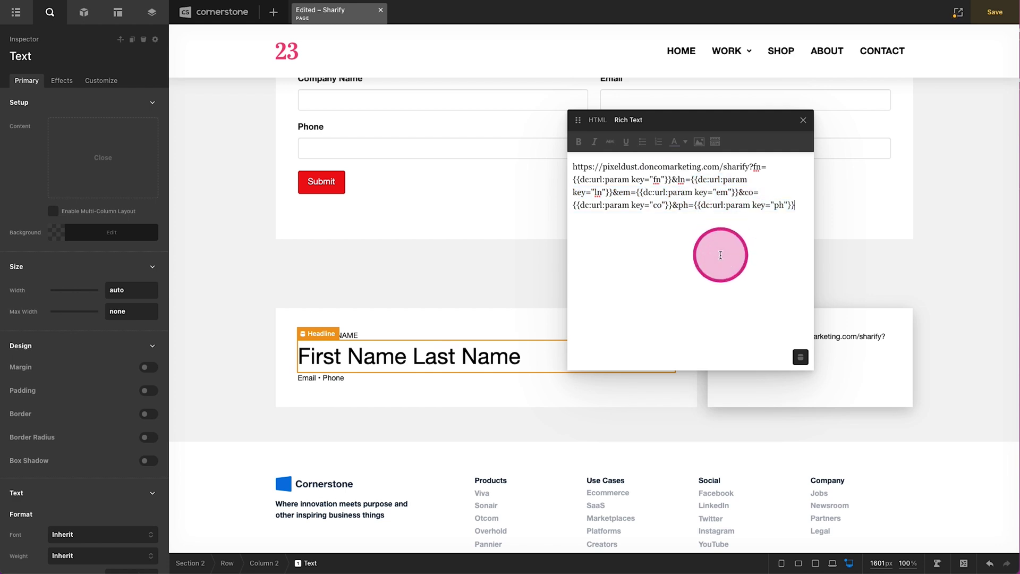
double_click(742, 166)
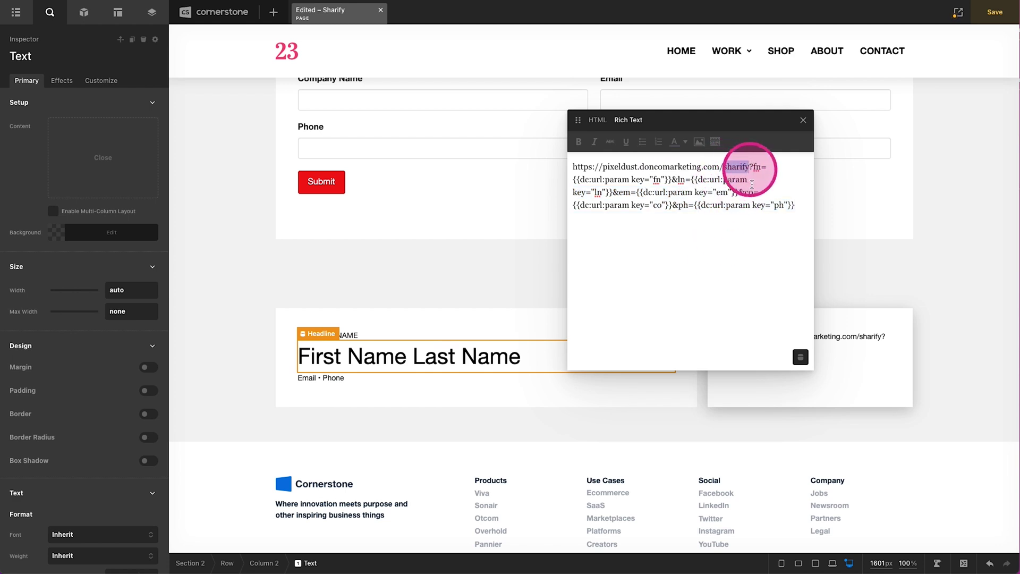
left_click(750, 288)
Save the page after closing the share URL's text editor and open the live page
left_click(802, 117)
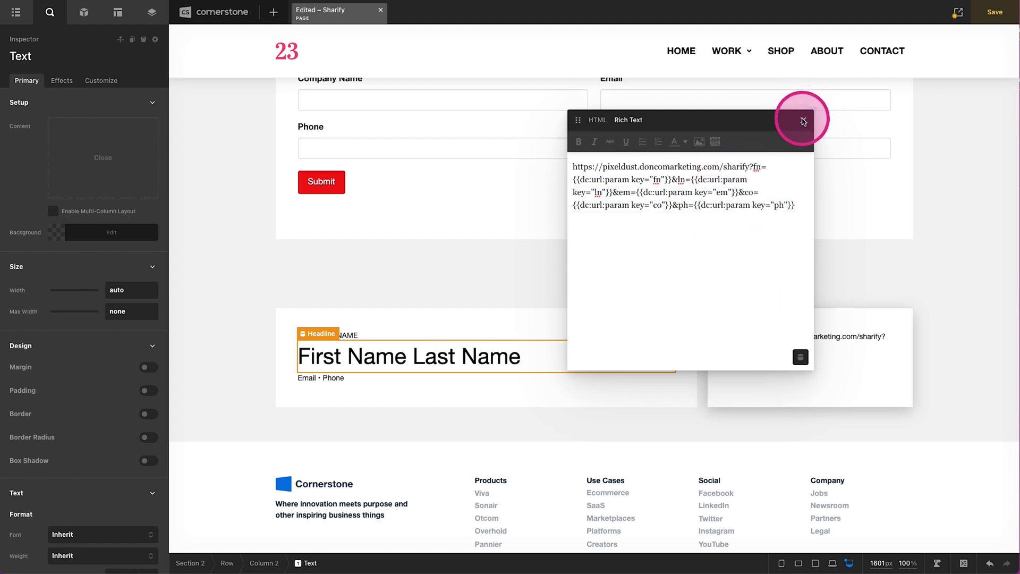
left_click(764, 347)
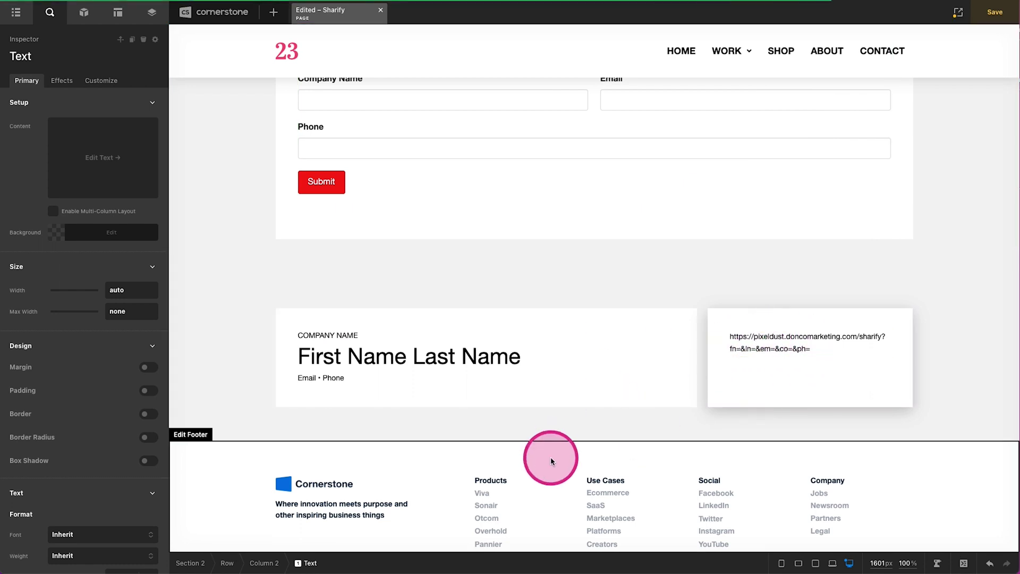
left_click(957, 16)
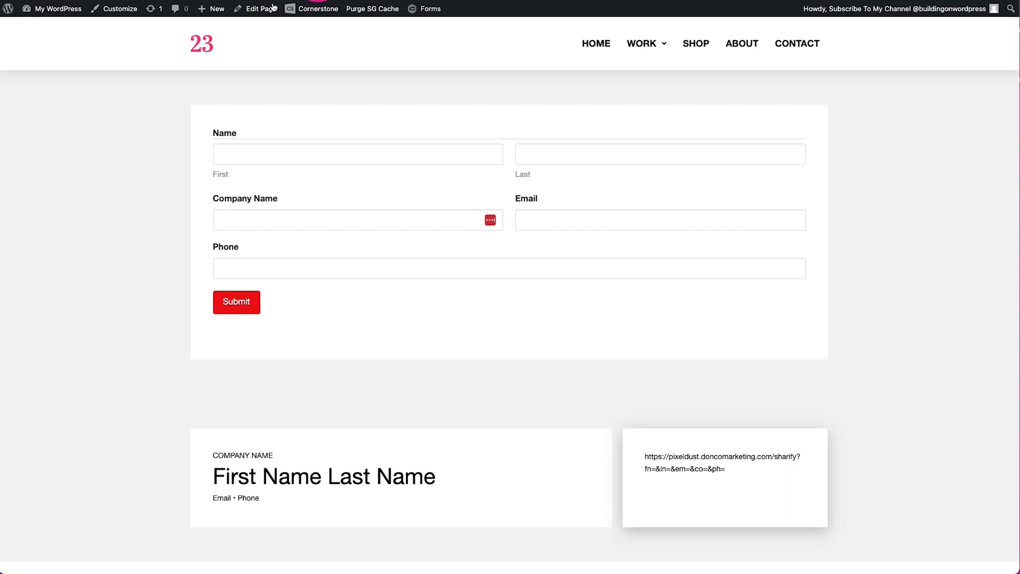
Fill in the live form's first and last name and set the company name to "Acme Inc"
left_click(248, 157)
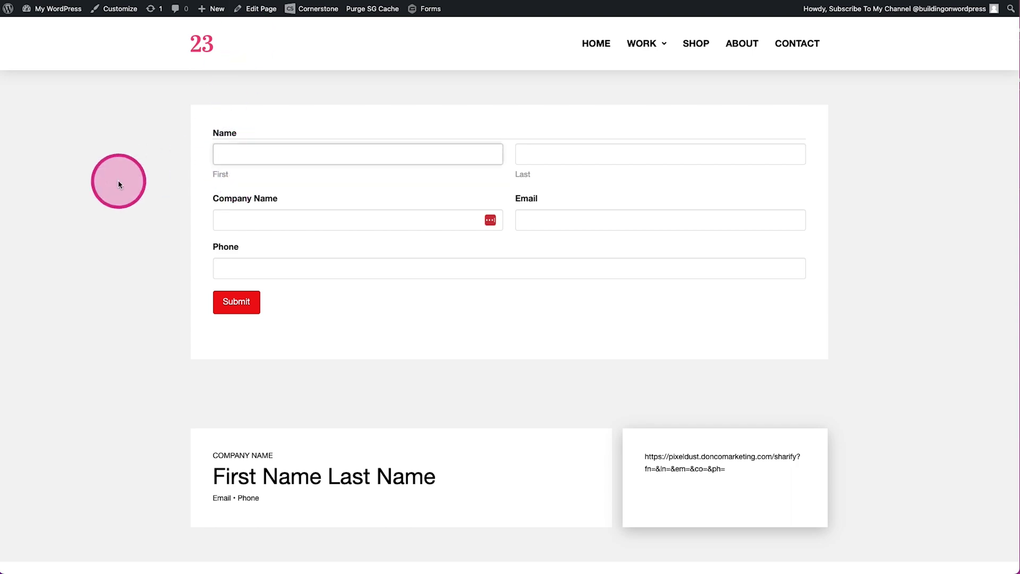
type("John")
key("Tab")
type("Doe")
key("Tab")
type("Acme ")
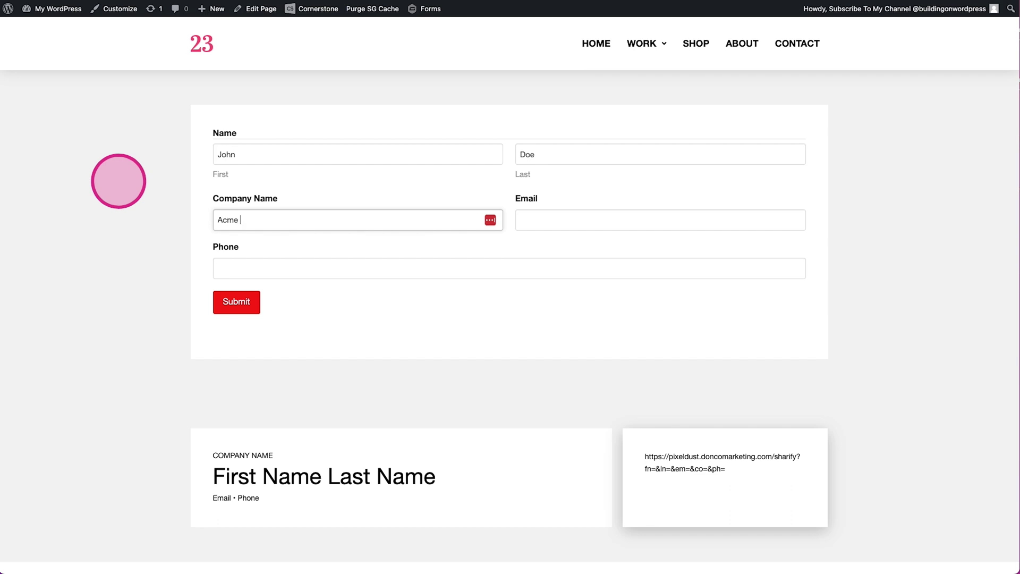
type("Inc")
key("Tab")
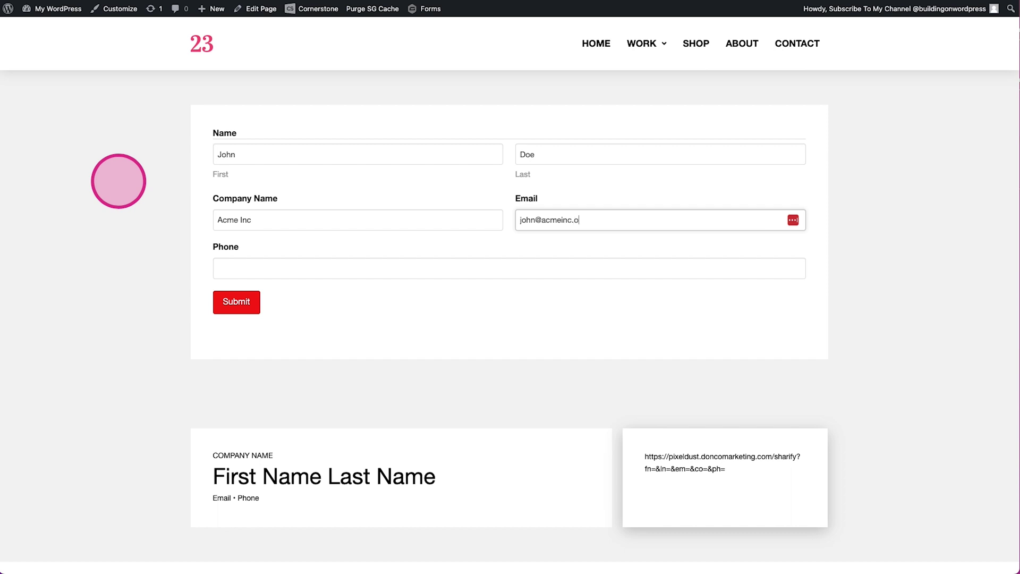
Complete the form with the contact's e-mail and phone number and submit it
key("Tab")
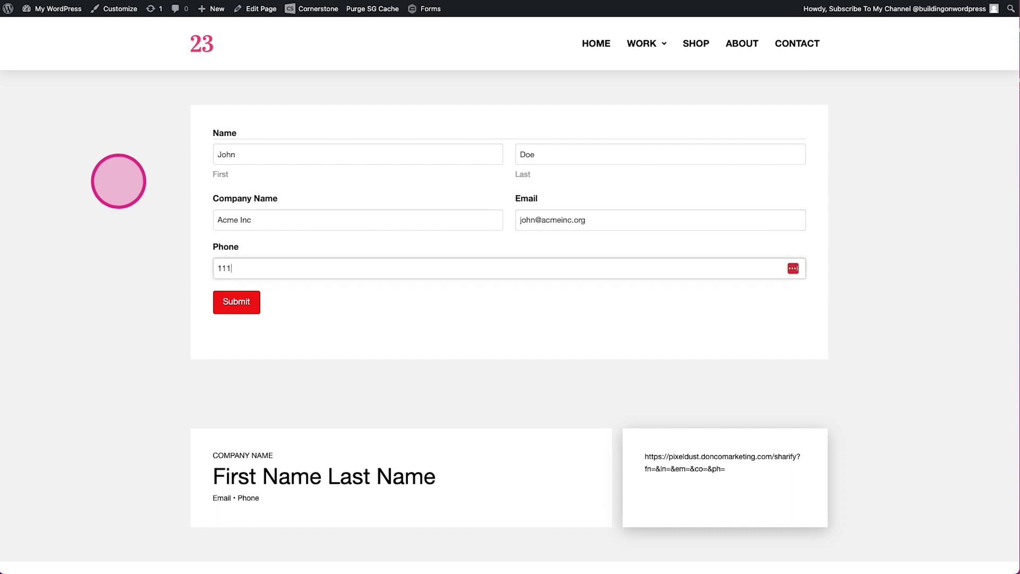
type("1112223456")
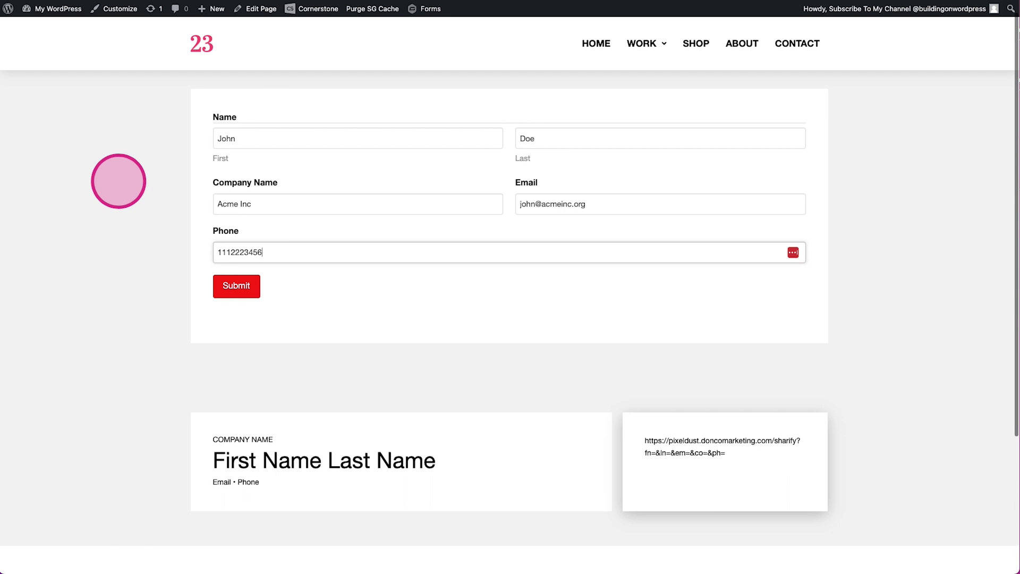
scroll(332, 252, "down", 3)
scroll(333, 252, "up", 3)
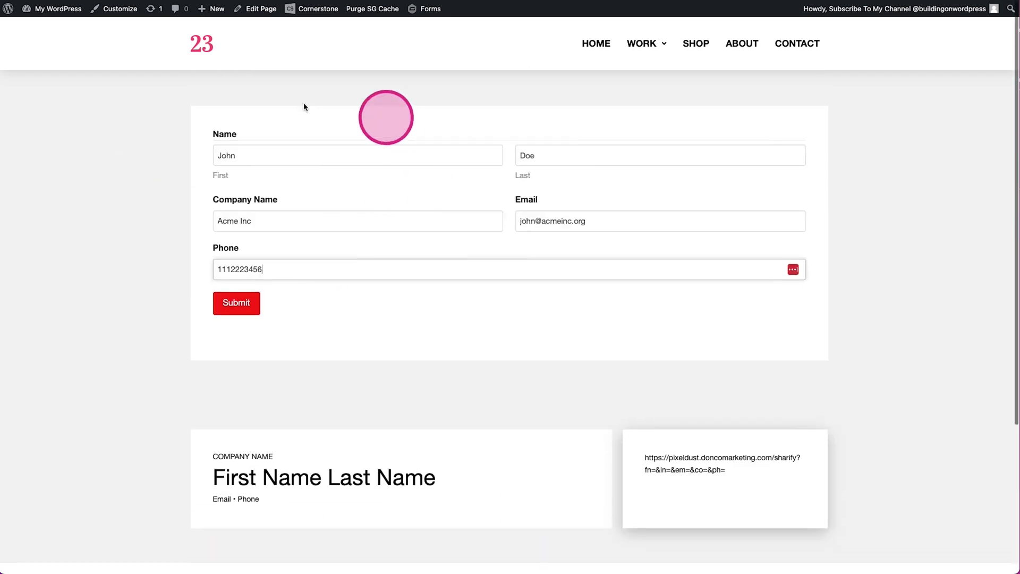
left_click(233, 303)
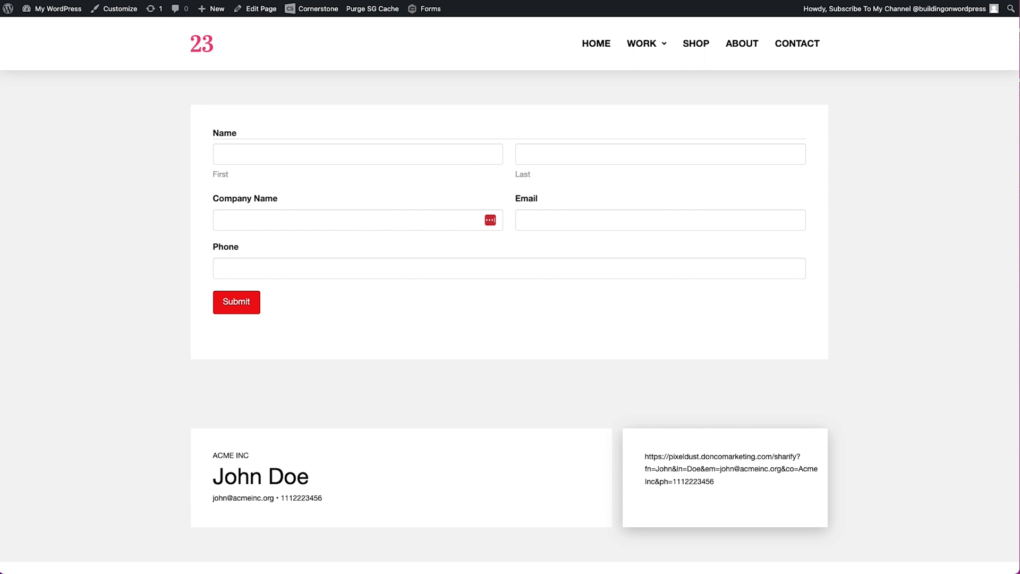
Examine the personalized contact details and the generated share URL below the submitted form
scroll(128, 212, "down", 1)
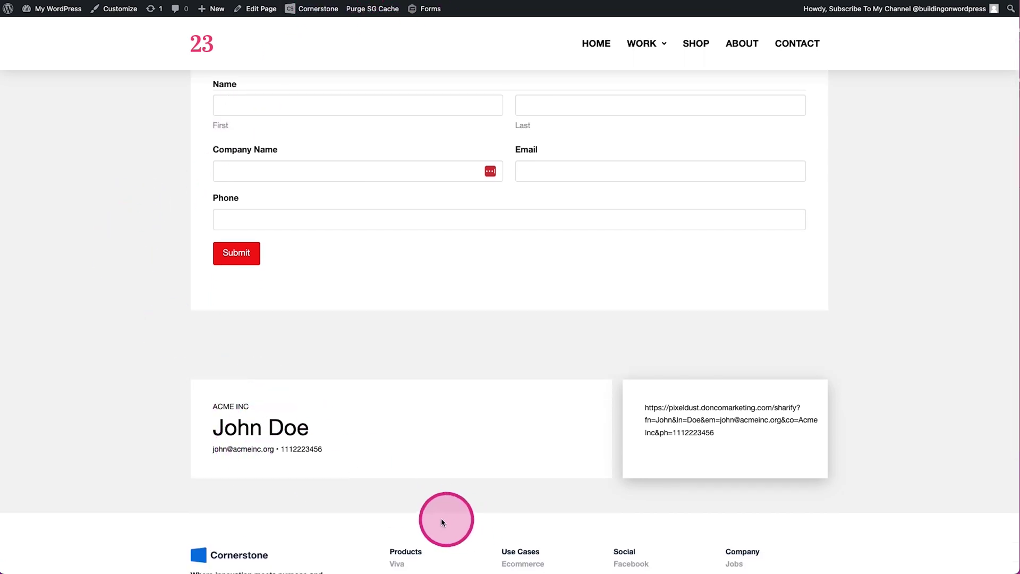
scroll(403, 515, "down", 2)
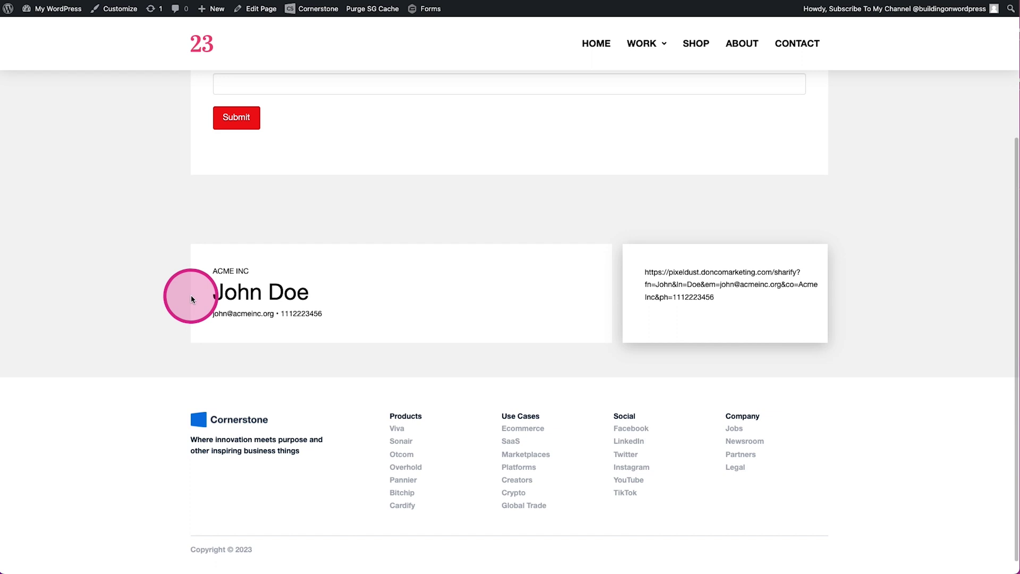
left_click_drag(222, 264, 413, 342)
left_click(407, 344)
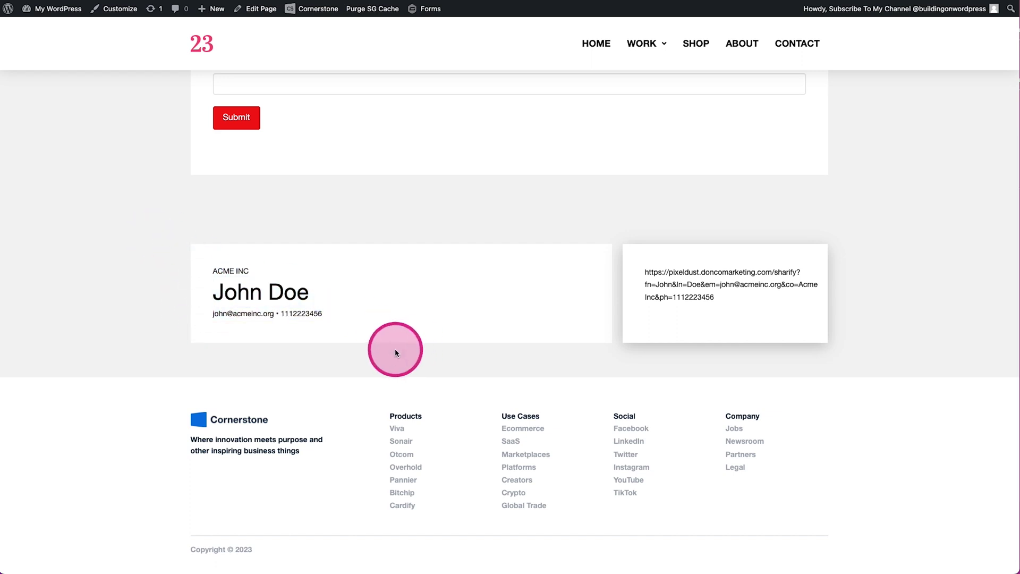
left_click_drag(648, 258, 850, 314)
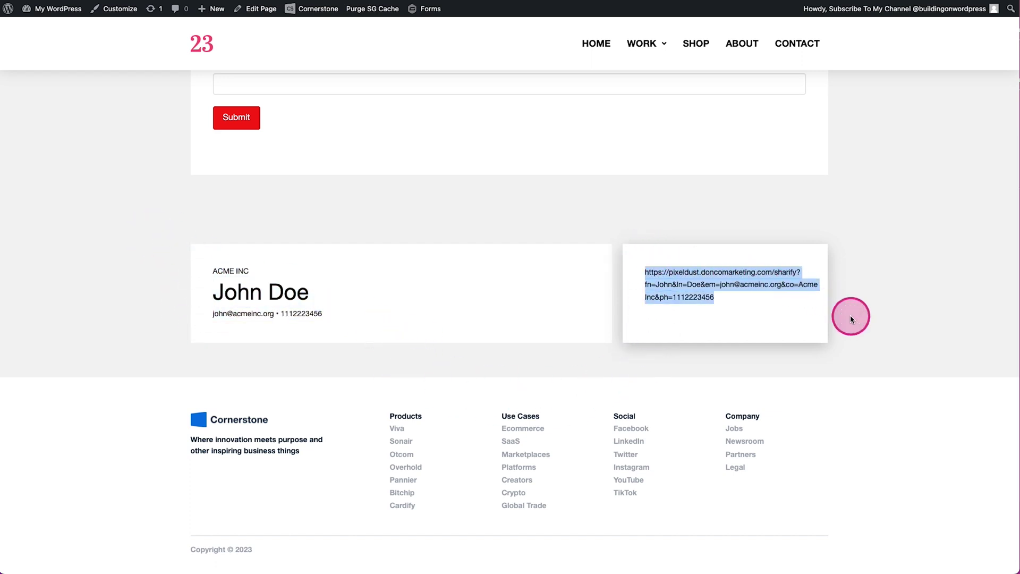
left_click(720, 356)
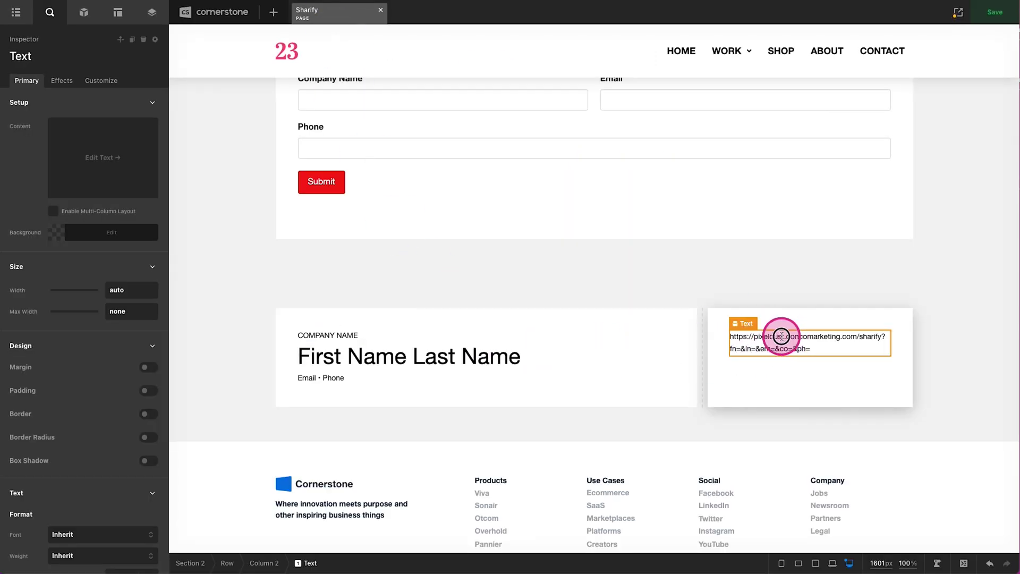
In Cornerstone, give the share URL's Text element the Element CSS "$el { word-break: break-word }"
left_click(101, 80)
left_click(102, 161)
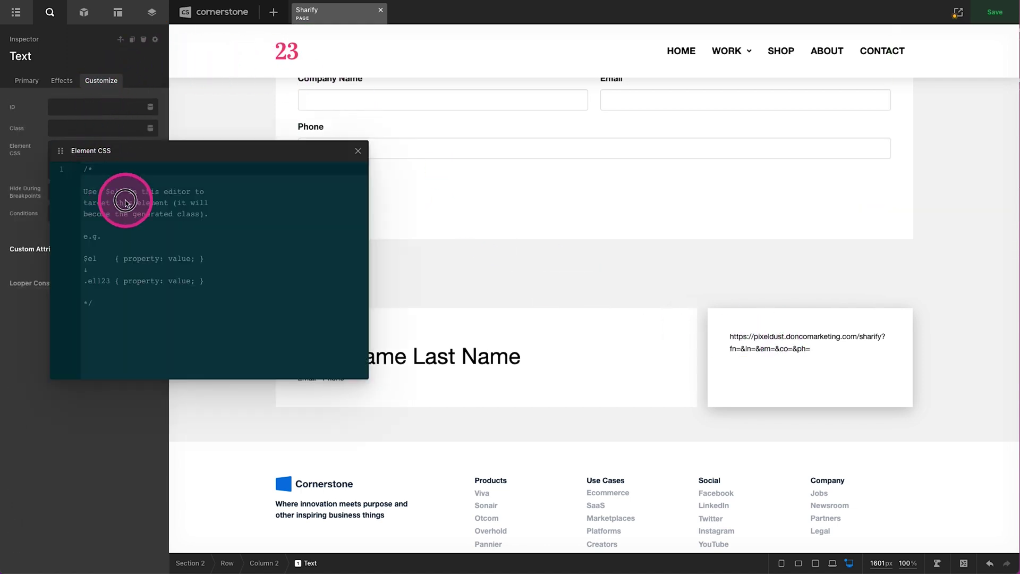
type("$el")
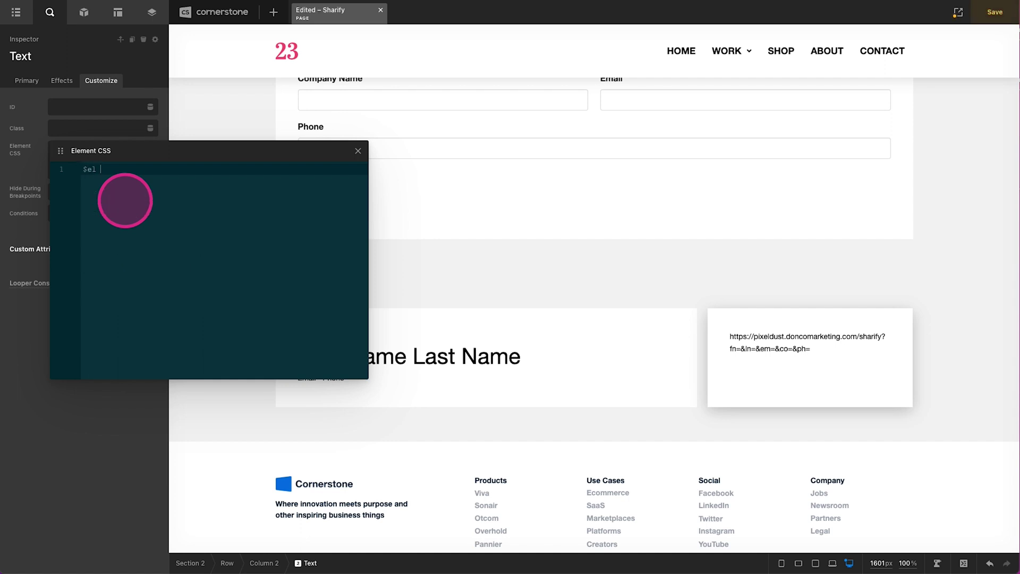
type("{")
key("Return")
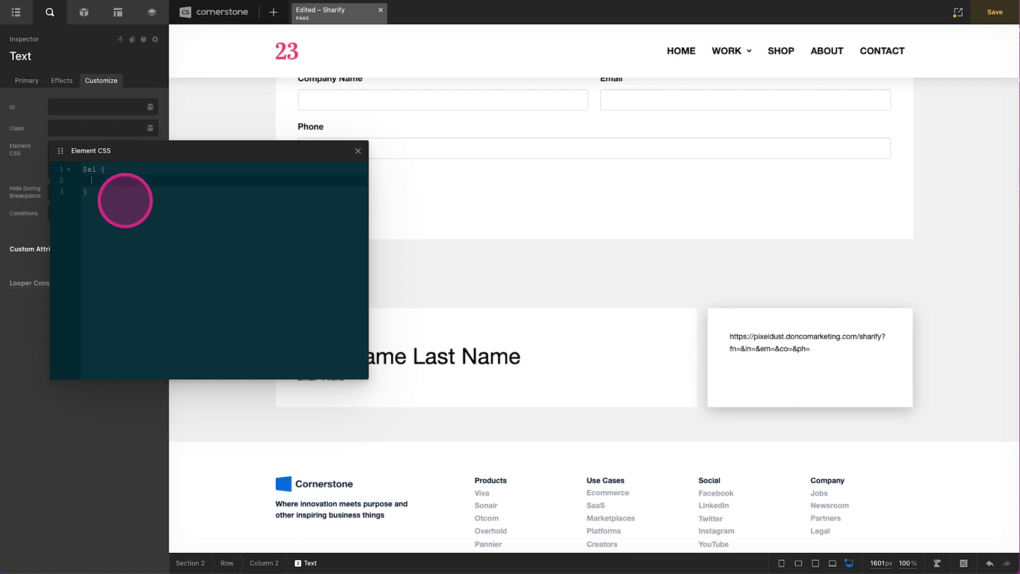
type("word-break")
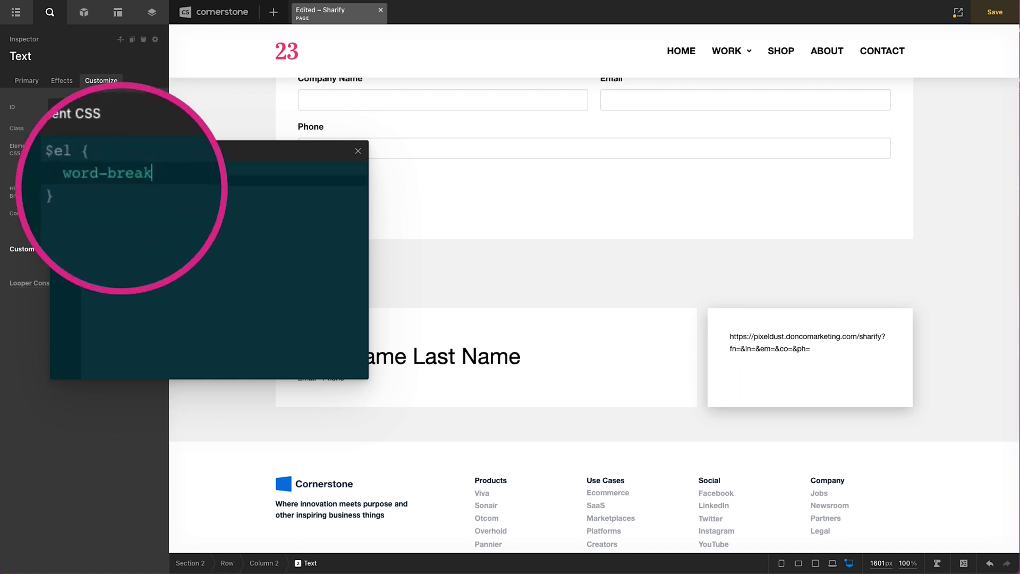
type(":")
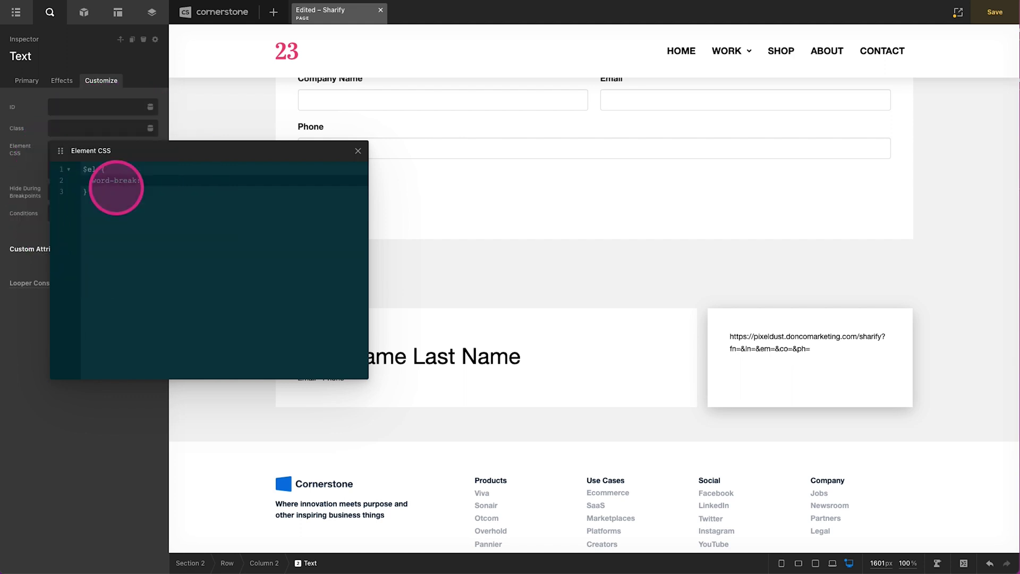
type(" break-word")
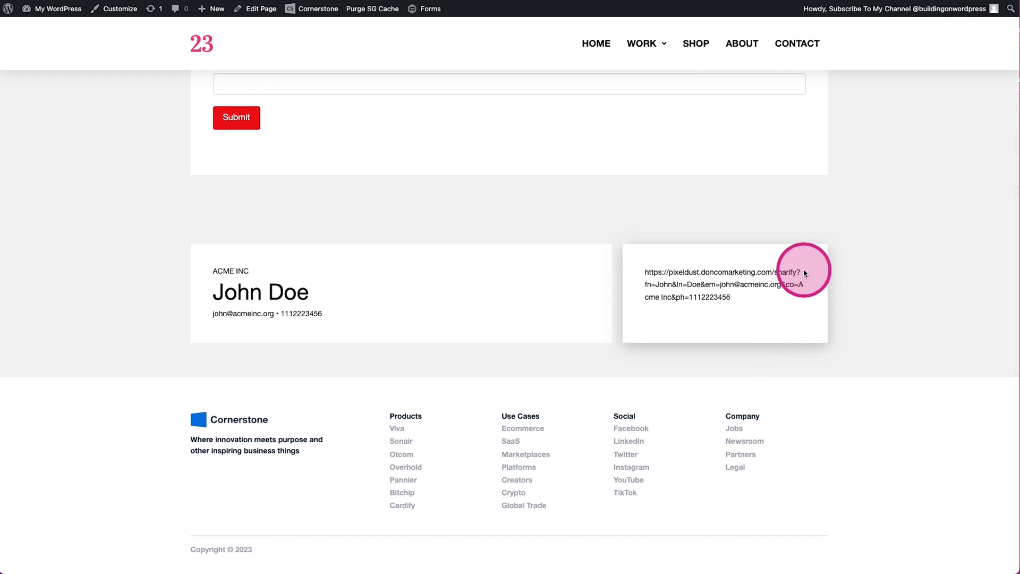
Check where the share URL wraps inside its card on the live page and select the full URL
left_click(796, 285)
left_click_drag(796, 285, 803, 286)
left_click(648, 297)
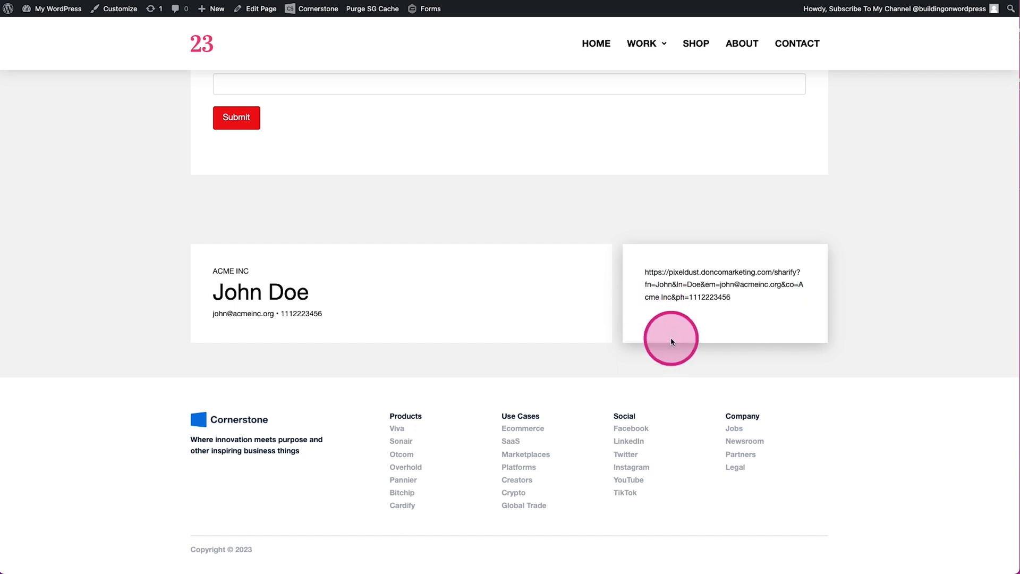
triple_click(695, 302)
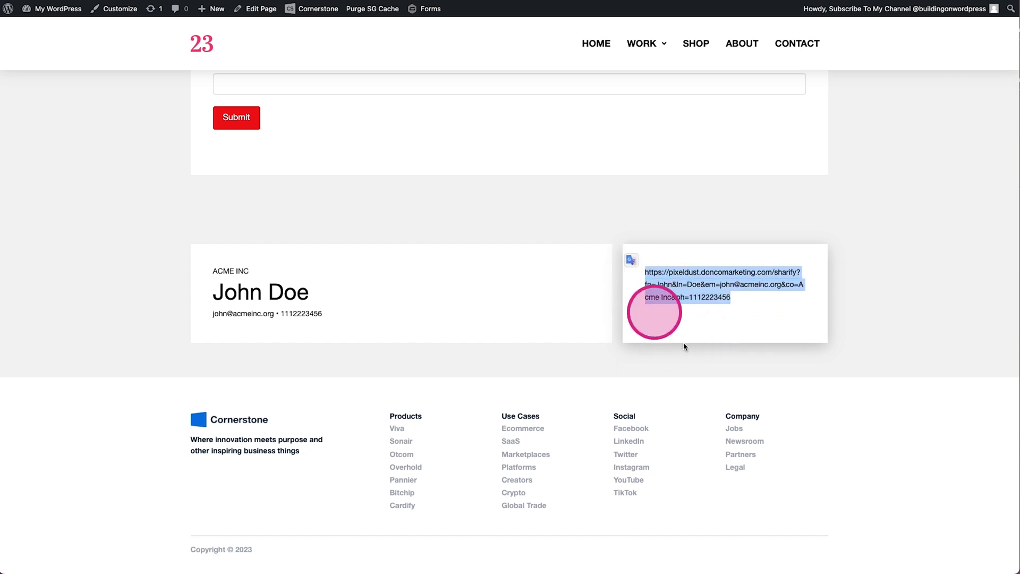
Clear the URL selection on the live page, return to Cornerstone and close the Text element's Element CSS editor
left_click(703, 340)
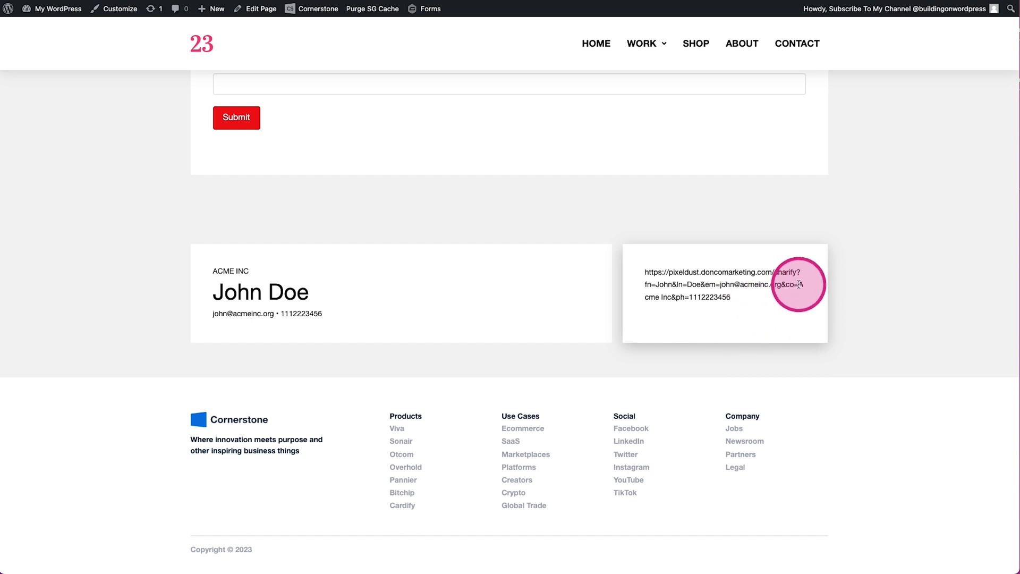
scroll(568, 359, "up", 1)
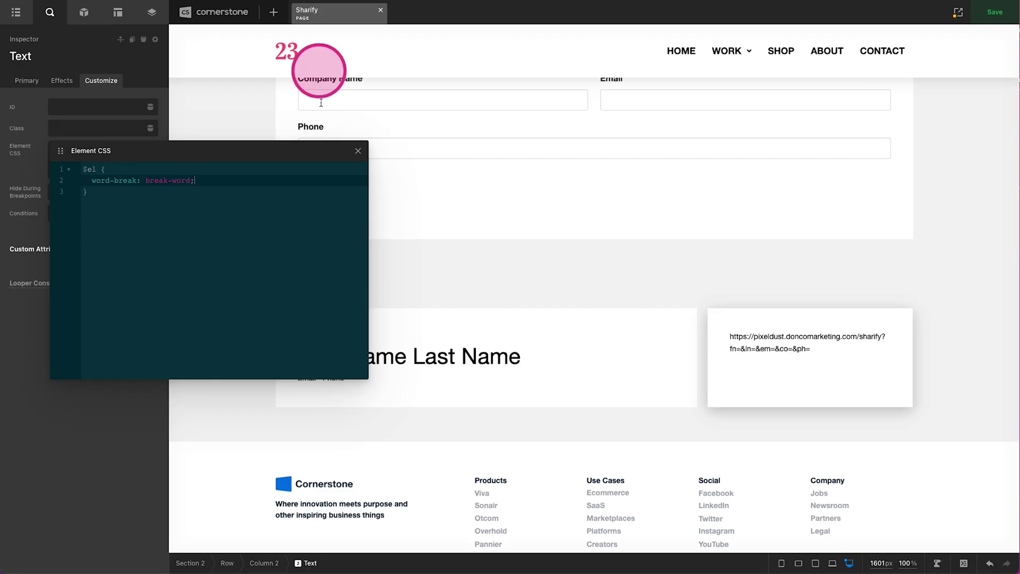
left_click(358, 153)
scroll(252, 281, "up", 3)
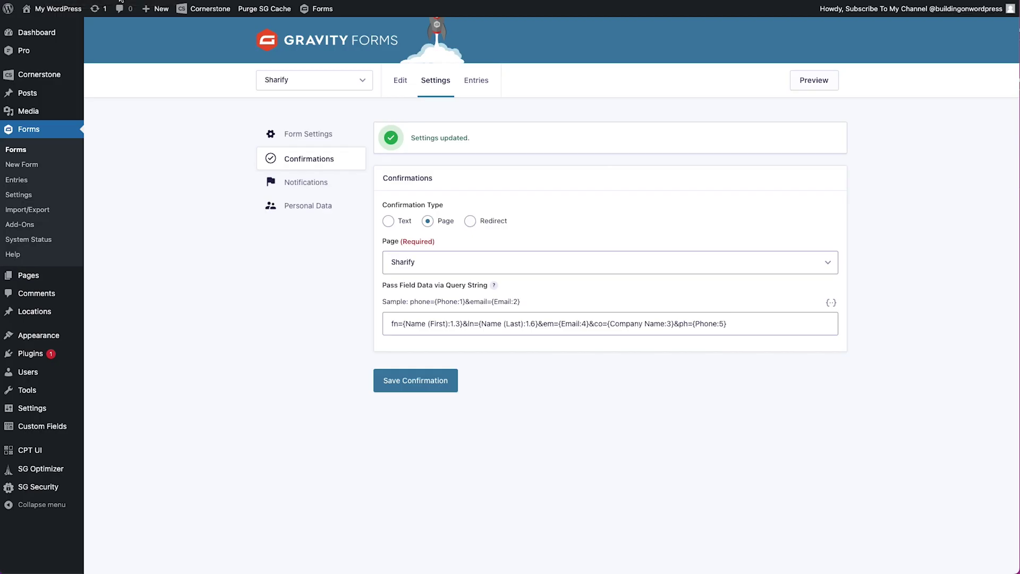
In the Sharify form's Gravity Forms confirmation, append "&view=1" to the query string field data and save the confirmation
left_click_drag(391, 323, 753, 322)
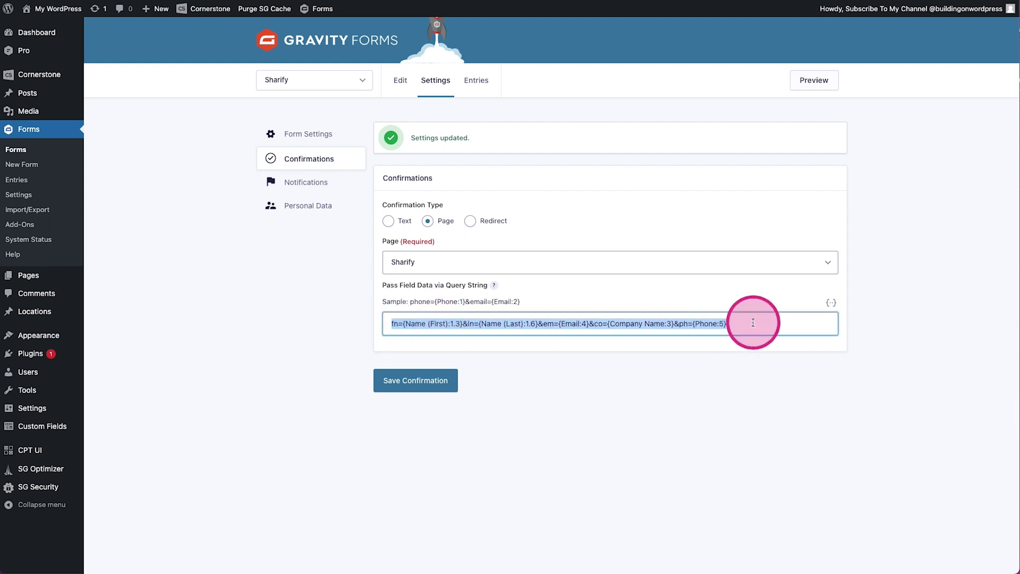
left_click(753, 322)
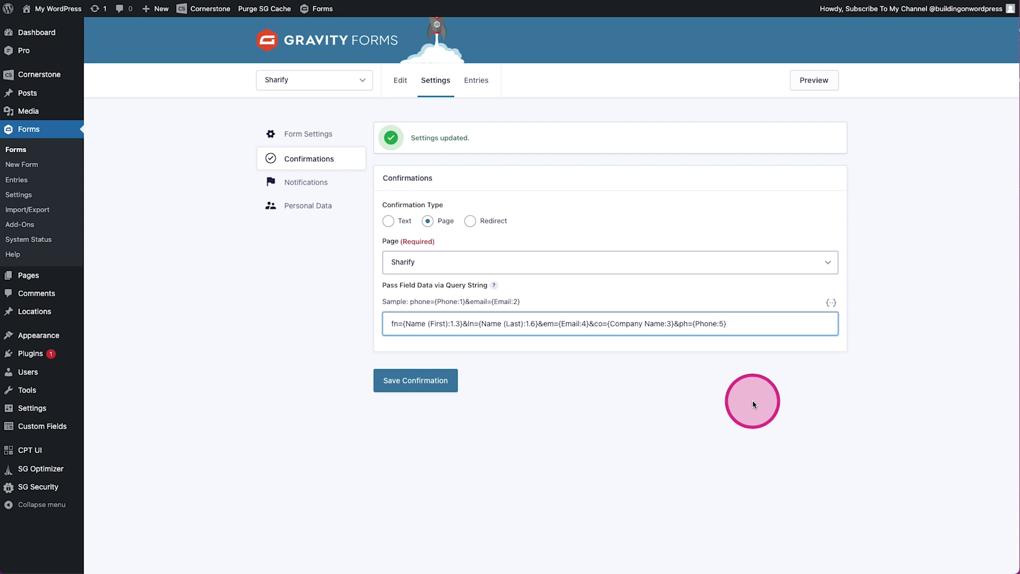
type("&view=1")
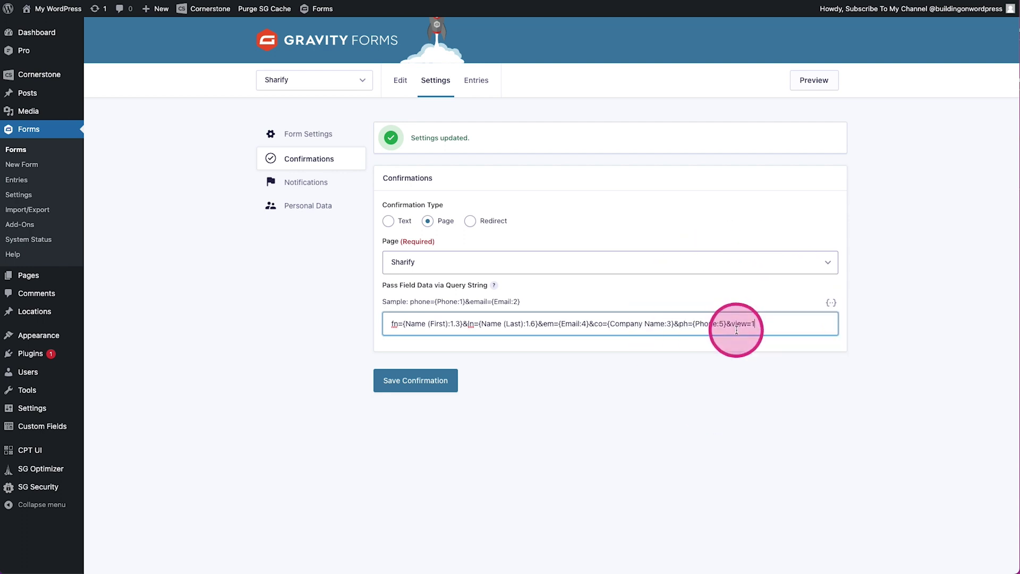
left_click_drag(731, 324, 771, 325)
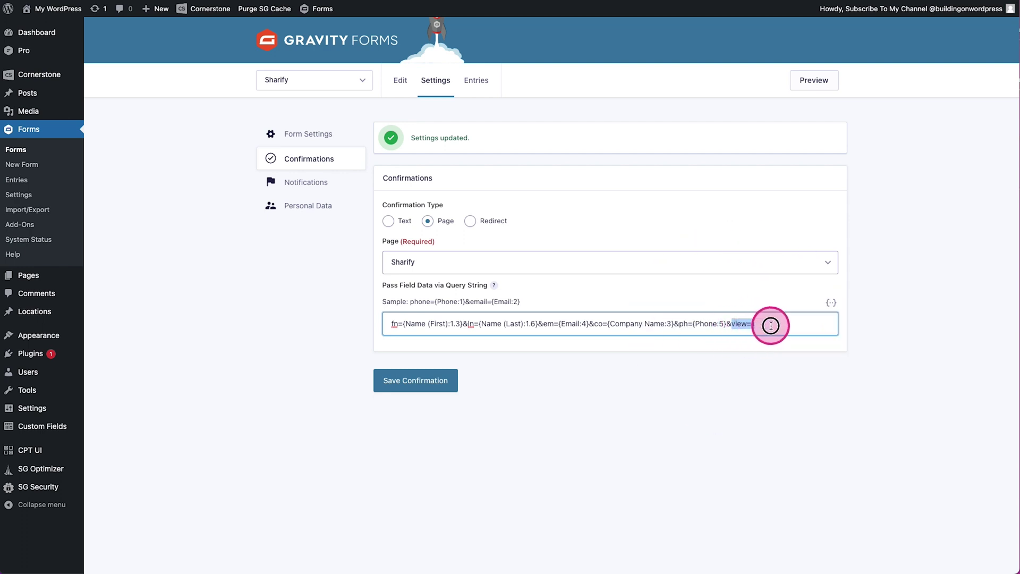
left_click(404, 386)
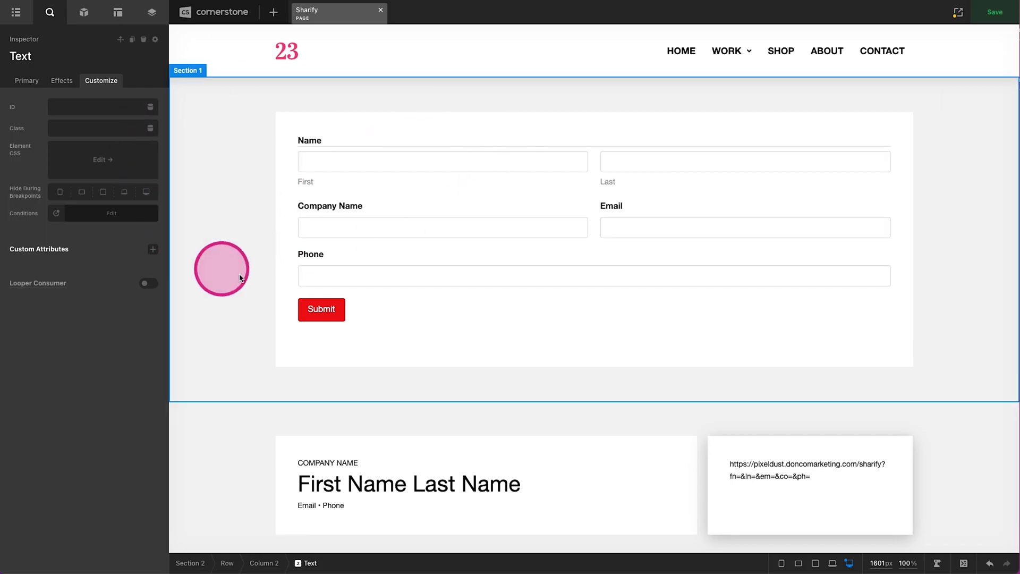
In Cornerstone, add a condition group of type Number to Section 1, which holds the form
left_click(241, 141)
left_click(102, 83)
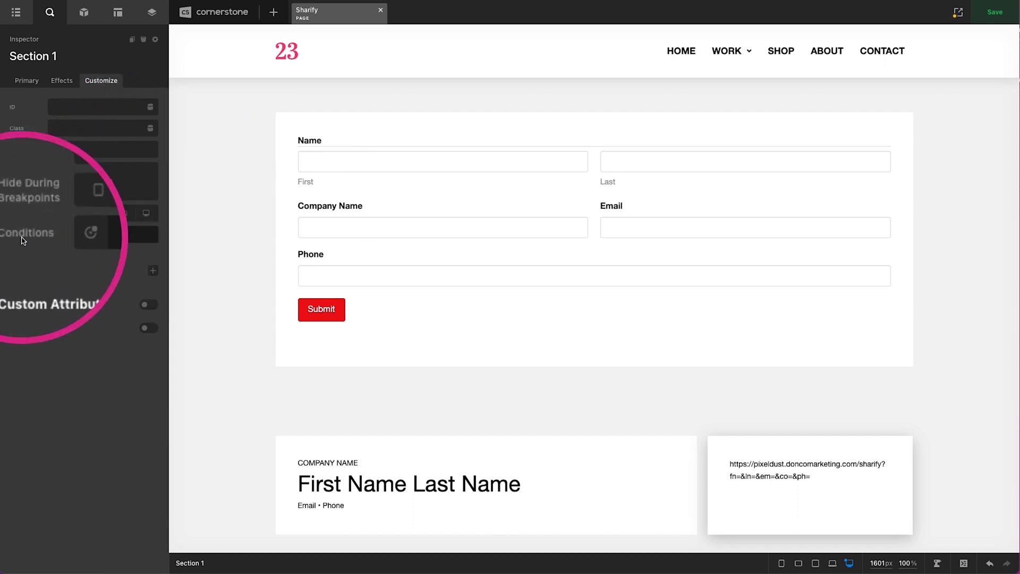
left_click(77, 238)
left_click(99, 203)
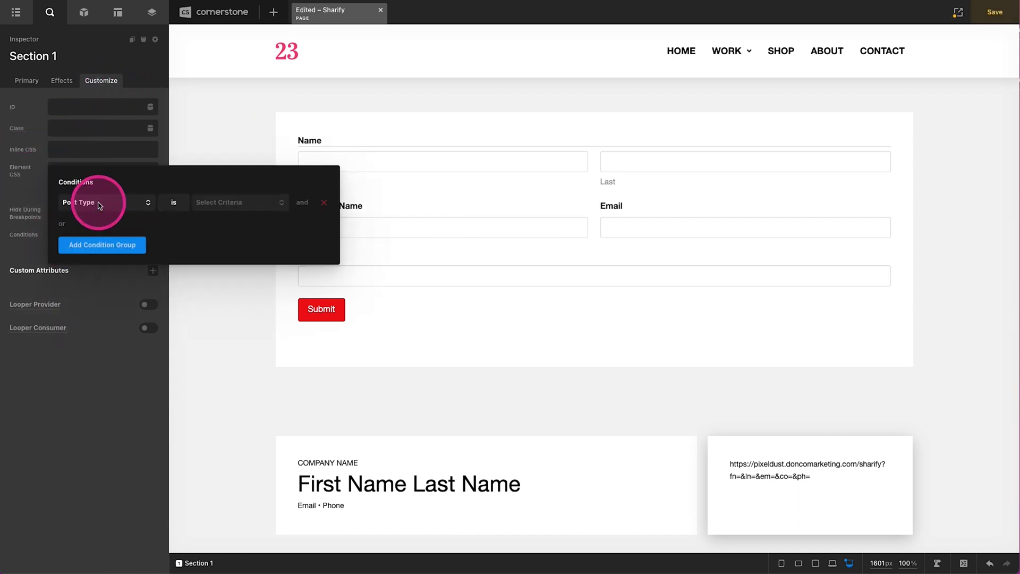
left_click(99, 205)
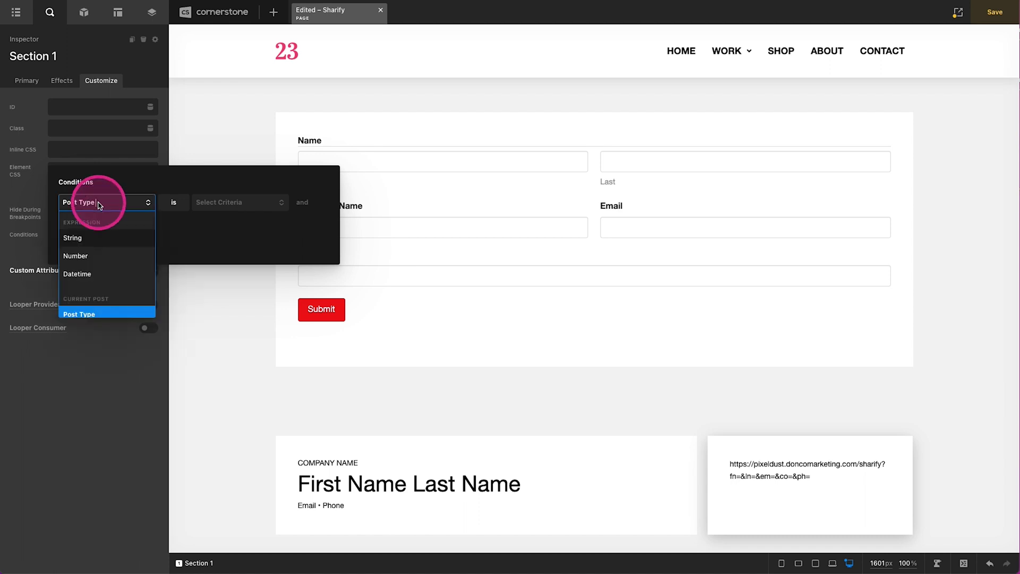
left_click(72, 257)
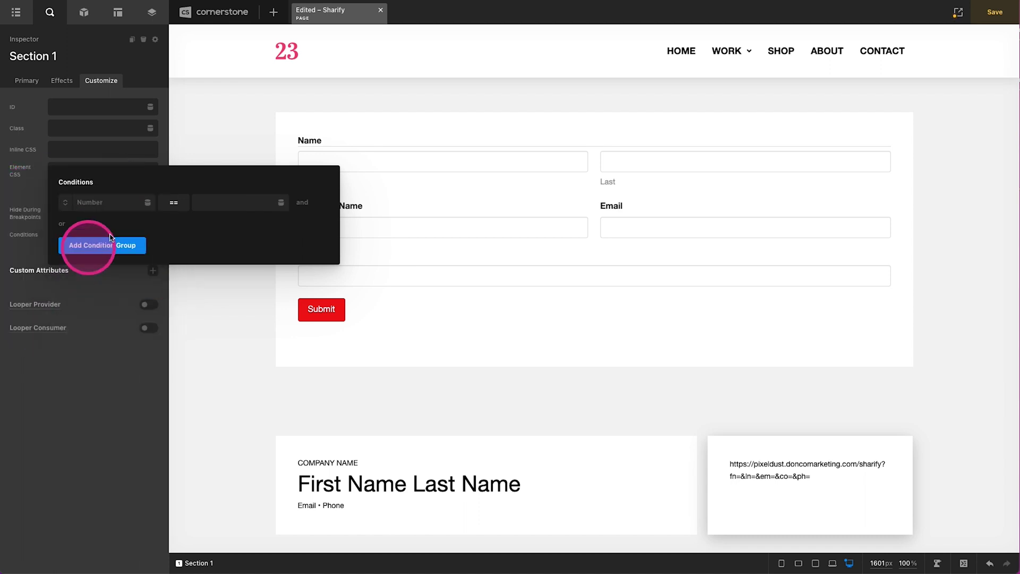
Insert the URL Query String Parameter with key "view" as the number tested by Section 1's condition
left_click(147, 204)
type("query")
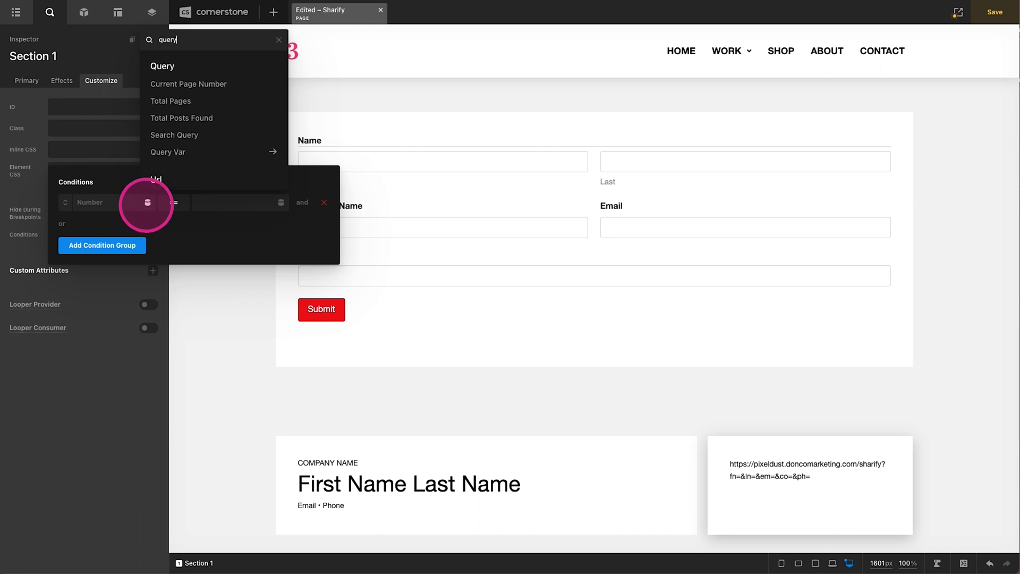
scroll(194, 152, "down", 1)
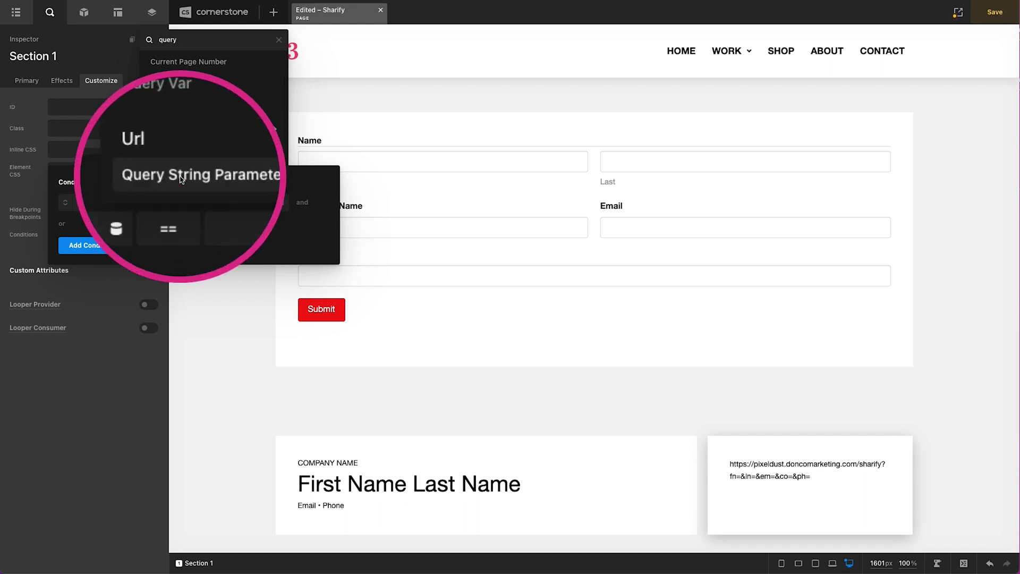
left_click(188, 171)
left_click(164, 83)
type("view")
left_click(267, 168)
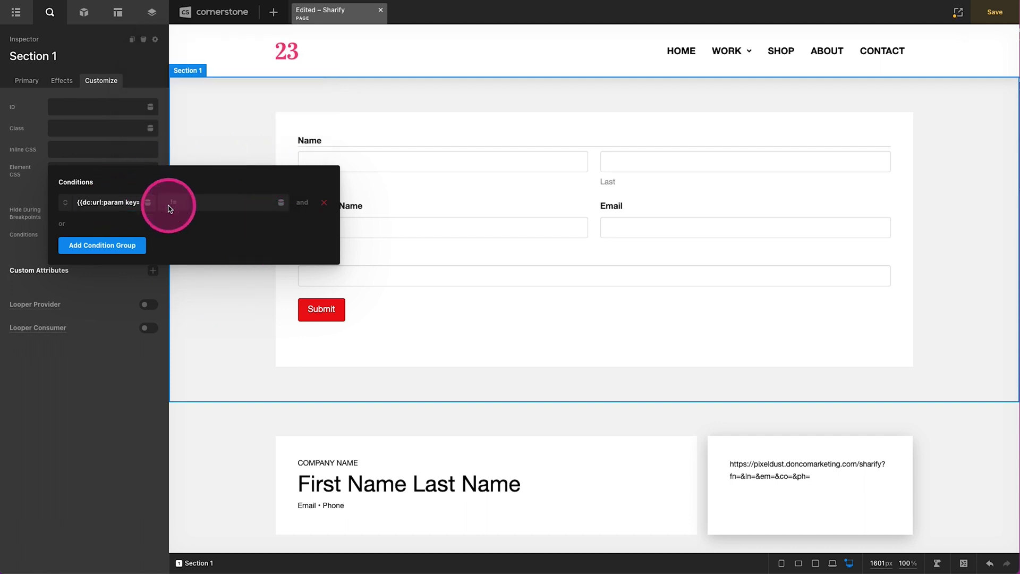
Set Section 1's condition to compare the view parameter with != 1, and check the condition
left_click(212, 203)
left_click(202, 369)
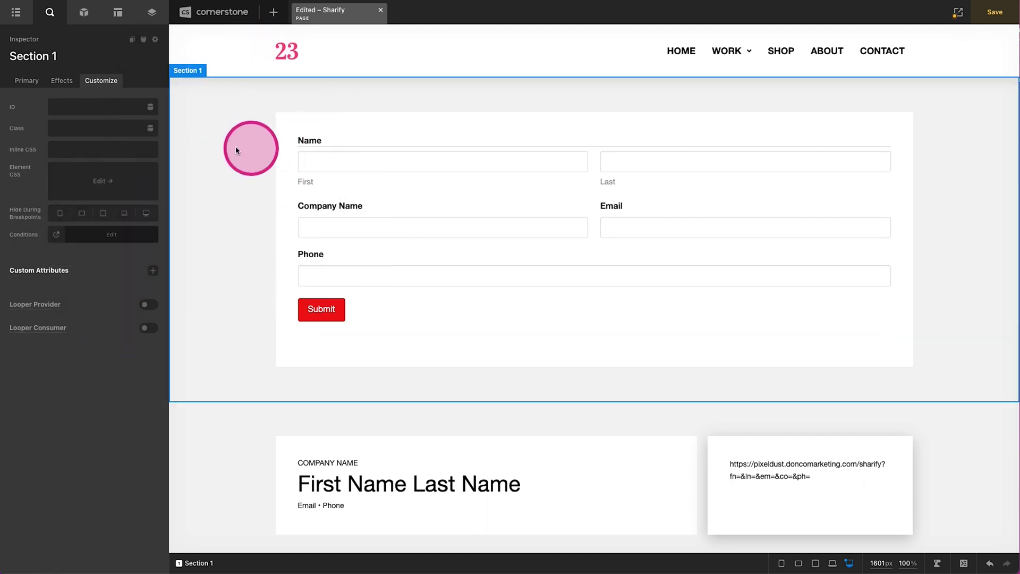
left_click(98, 230)
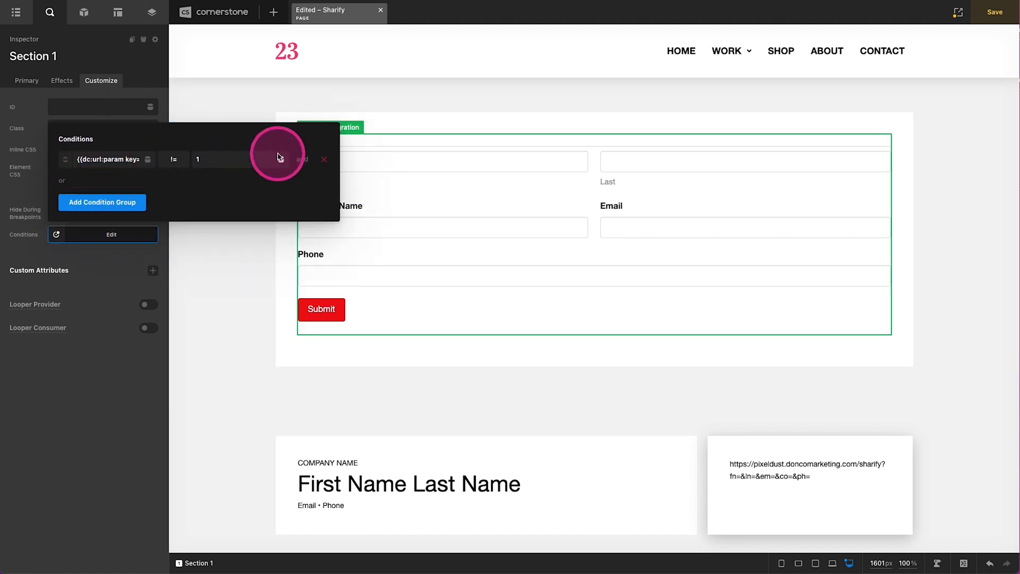
left_click(82, 414)
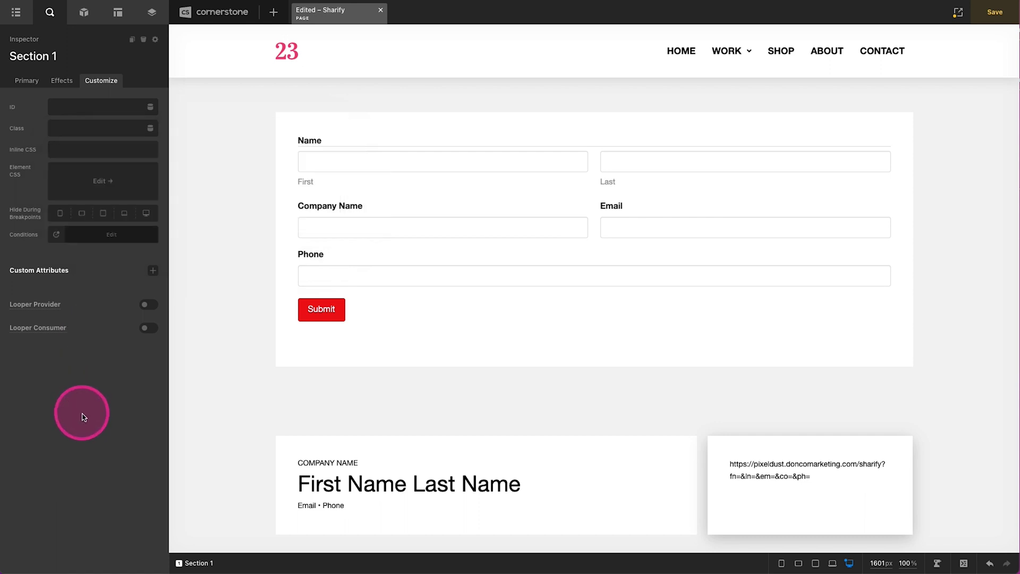
Add a condition group of type Number to Section 2, which holds the contact details and share URL
scroll(219, 316, "down", 2)
left_click(225, 356)
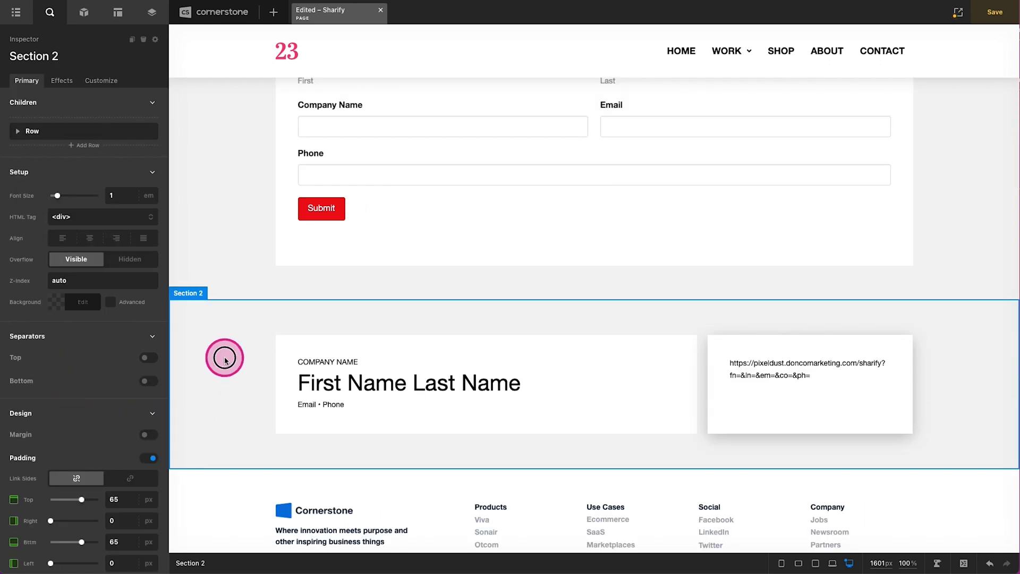
left_click(108, 84)
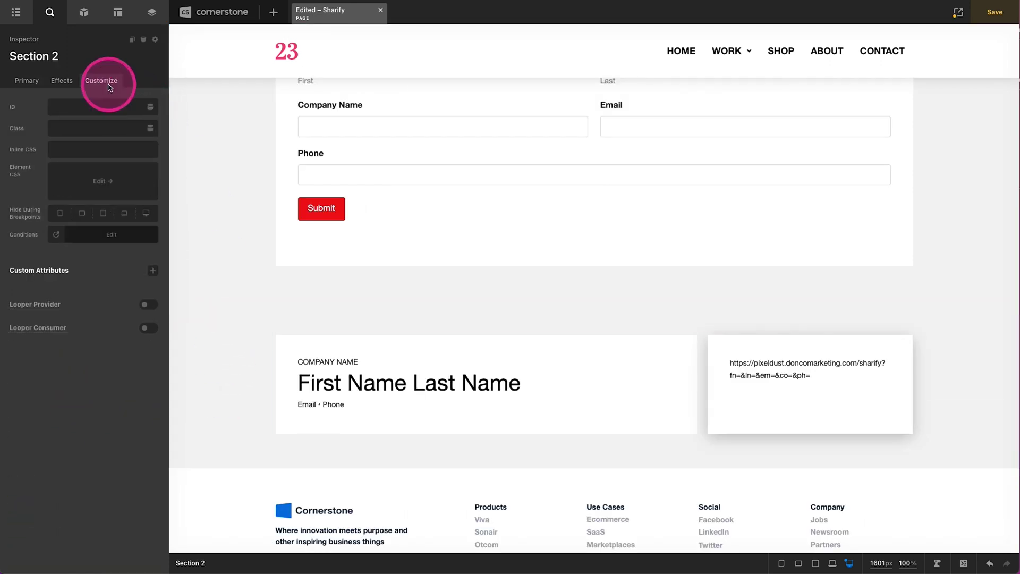
left_click(75, 232)
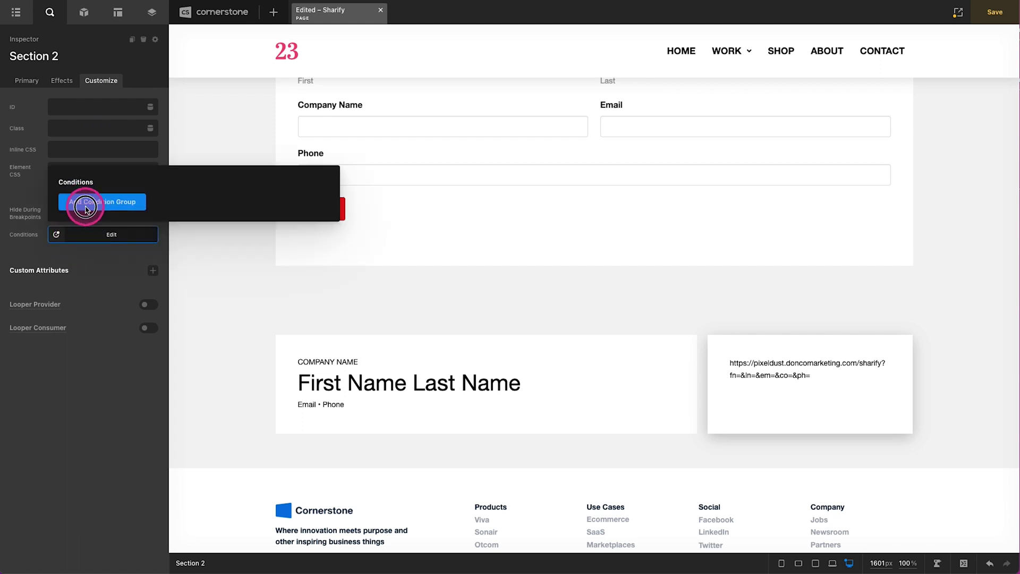
left_click(87, 209)
left_click(85, 203)
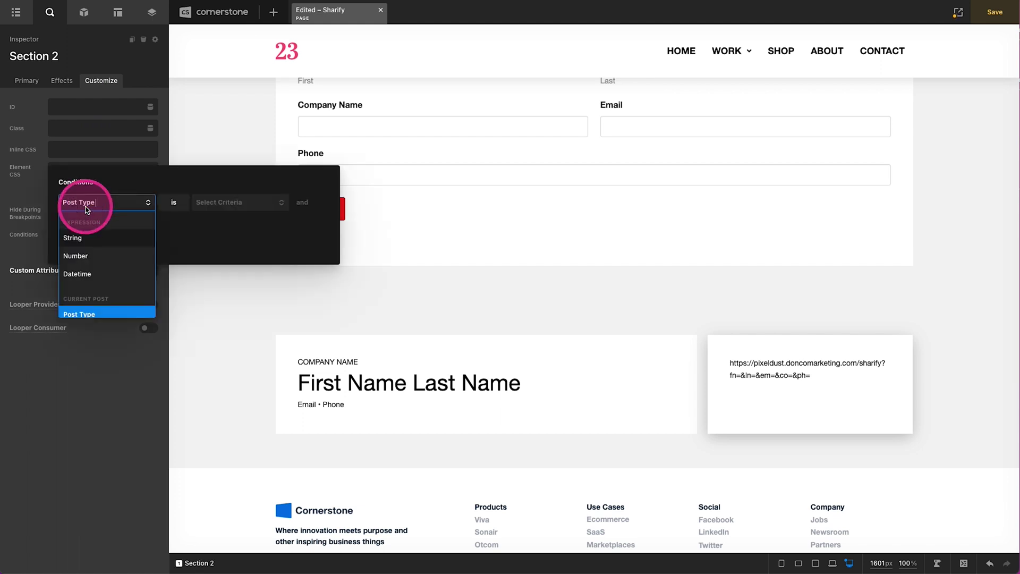
left_click(80, 258)
Insert the URL Query String Parameter with key "view" as the number tested by Section 2's condition
left_click(148, 203)
type("query")
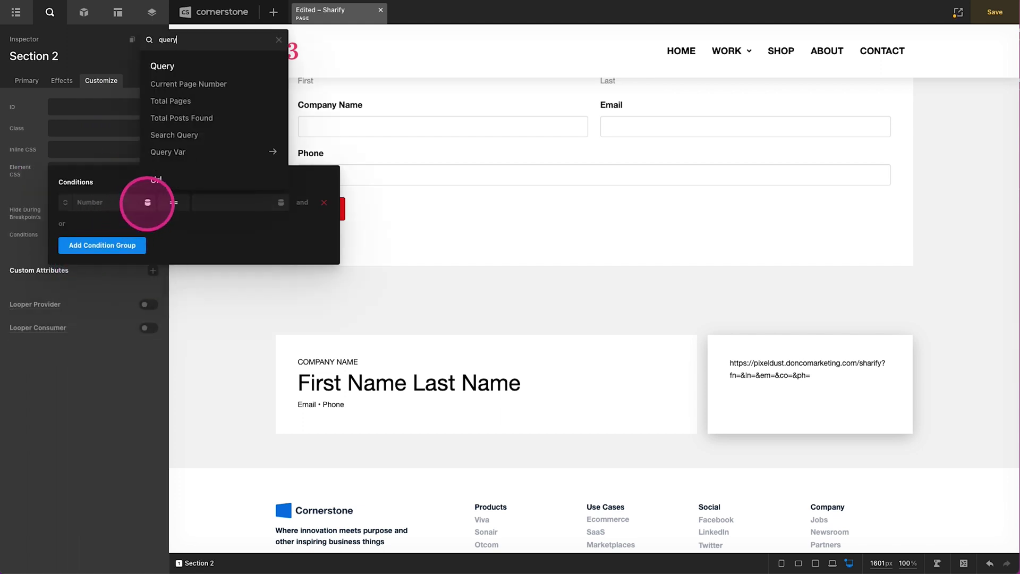
scroll(152, 181, "down", 1)
left_click(175, 179)
left_click(178, 83)
type("vi")
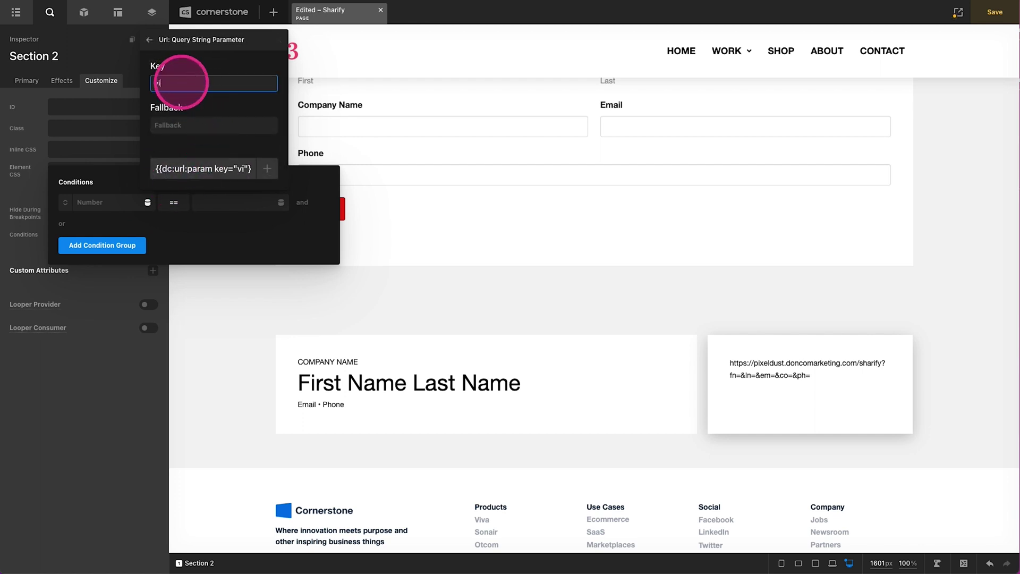
type("ew")
left_click(267, 168)
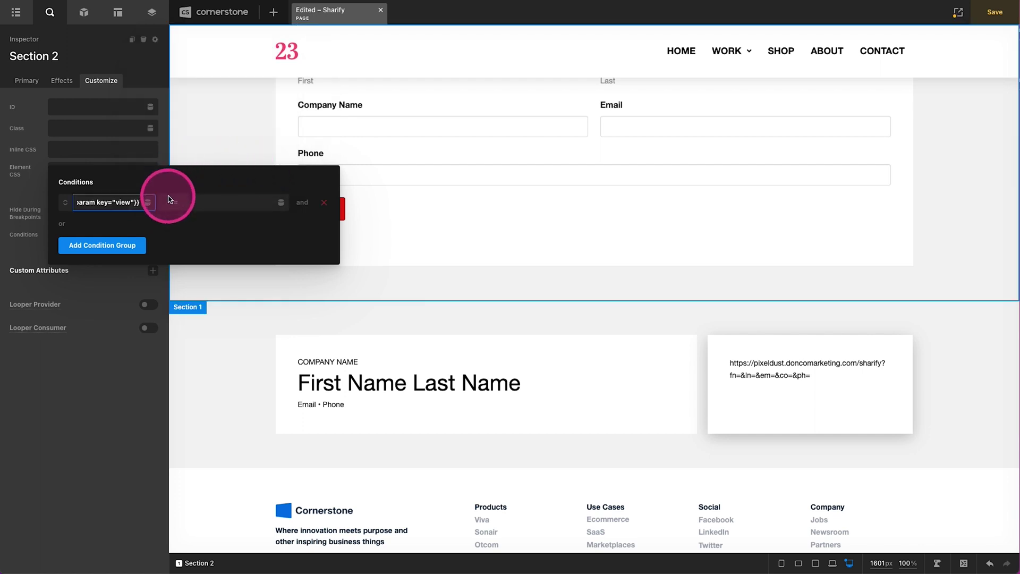
Set Section 2's condition to require the view parameter == 1
left_click(205, 202)
type("1")
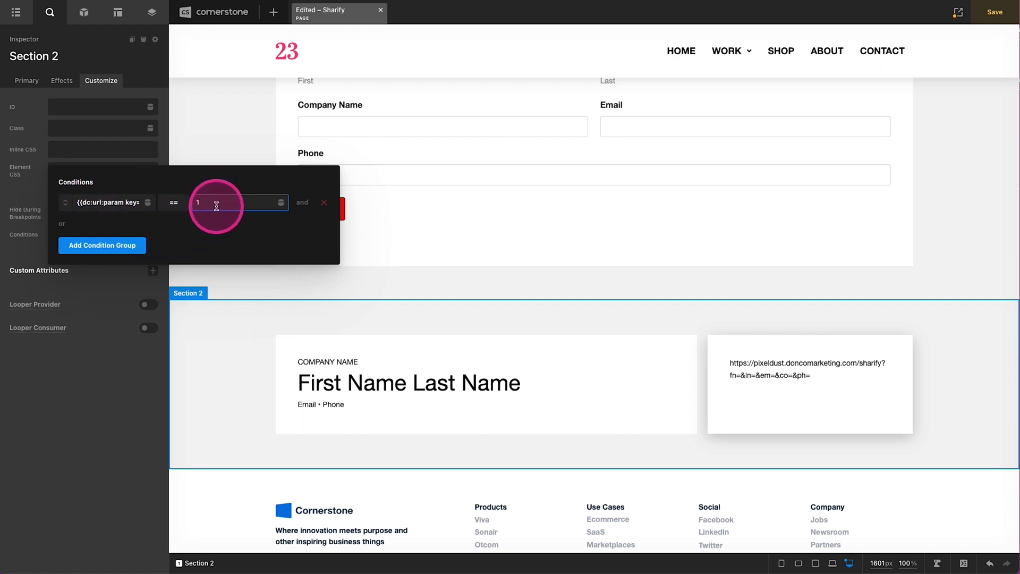
left_click(224, 324)
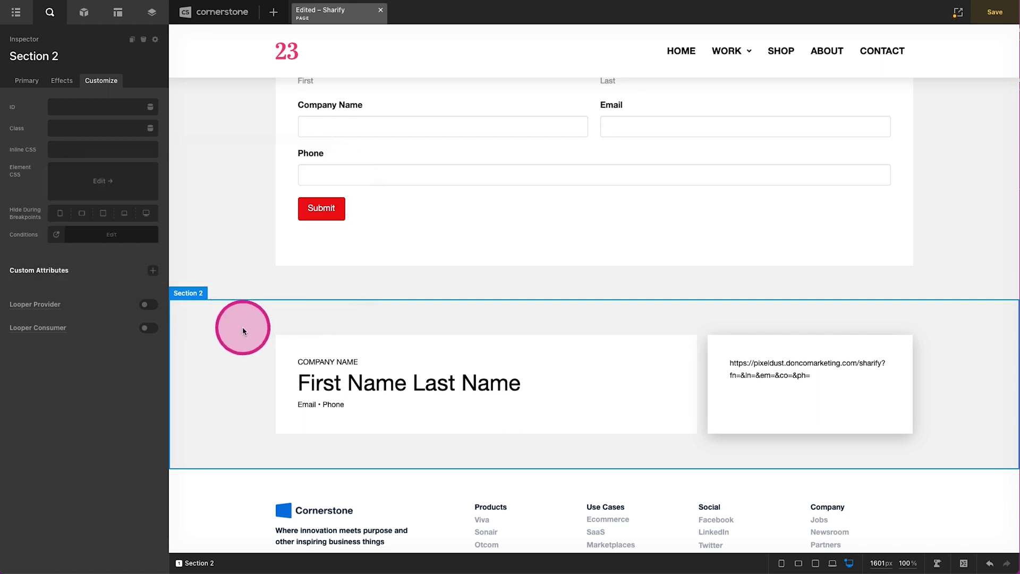
Append "&view=1&share=1" to the end of the URL in the share card's Text element
left_click(781, 371)
left_click(103, 159)
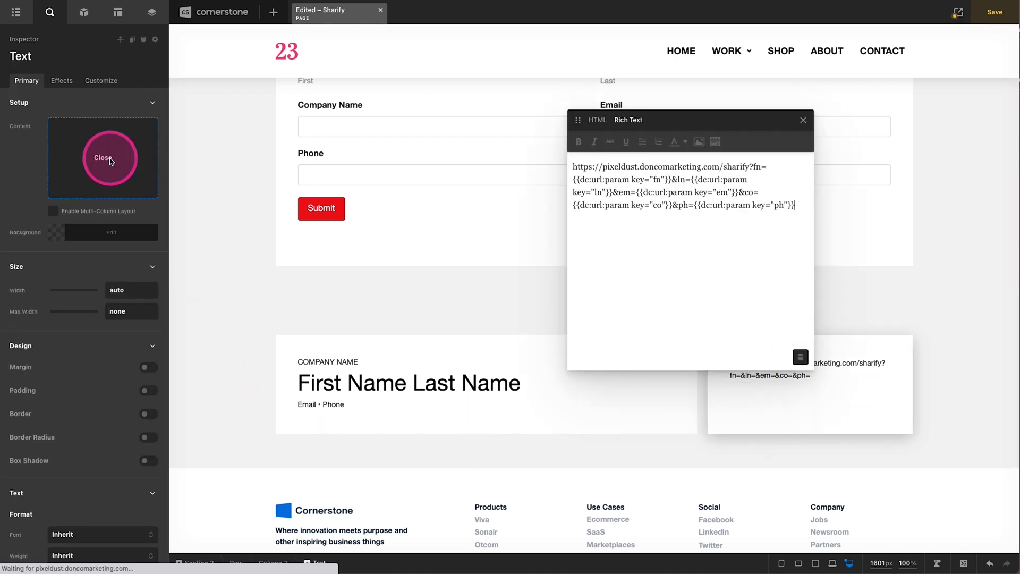
type("view=1&share=1")
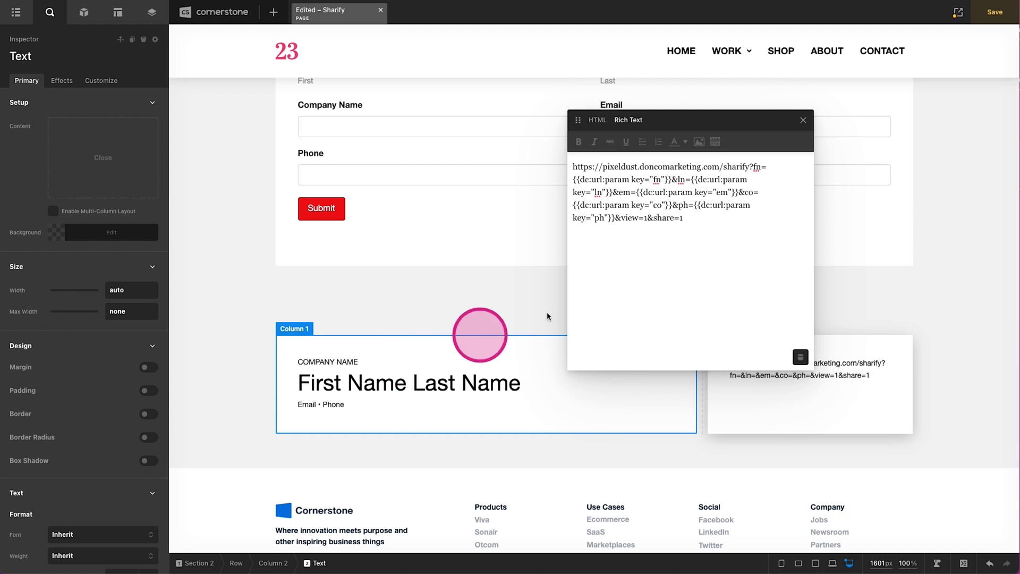
left_click(804, 121)
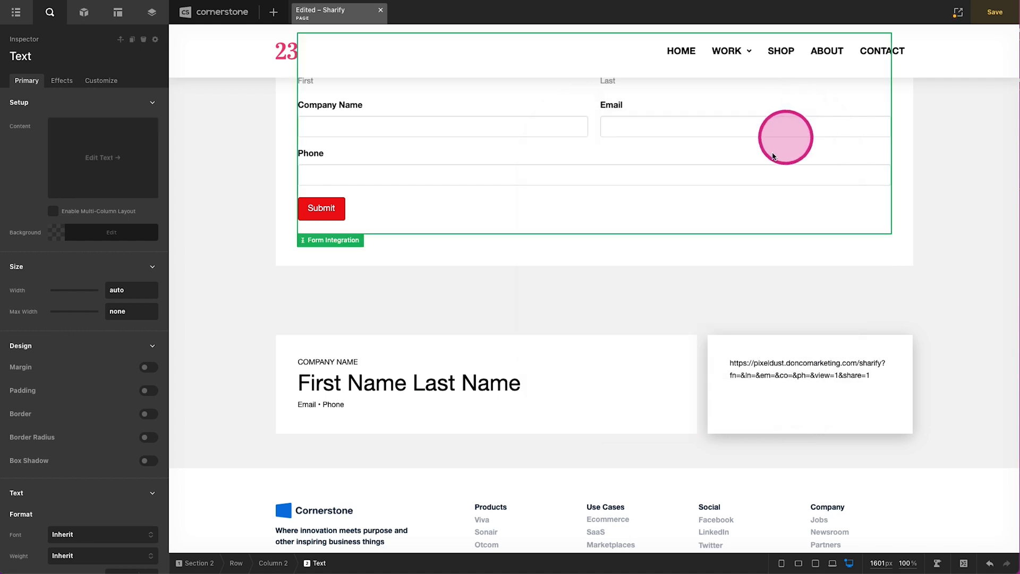
Add a condition group of type Number to Column 2, which holds the share URL
left_click(761, 410)
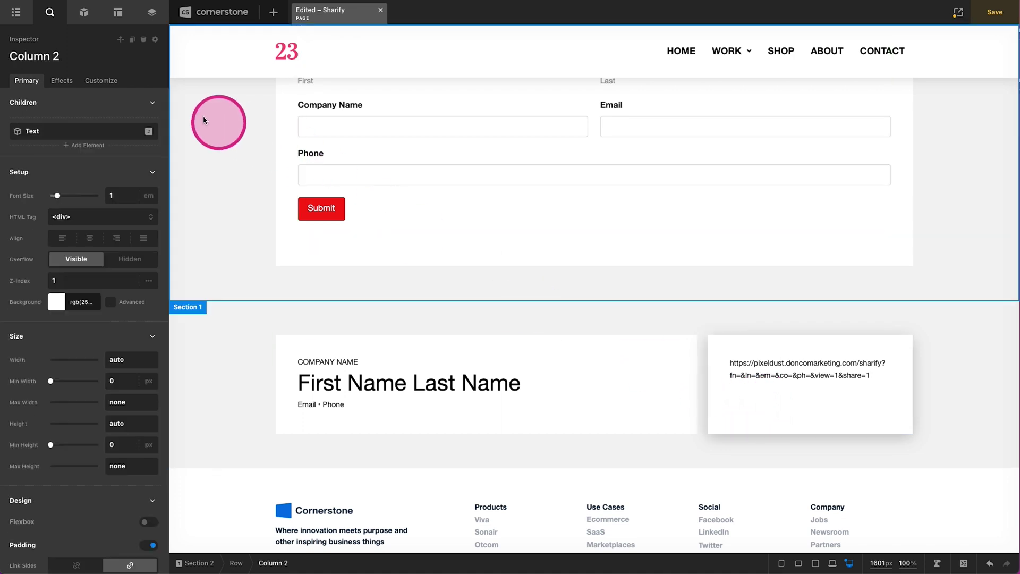
left_click(103, 80)
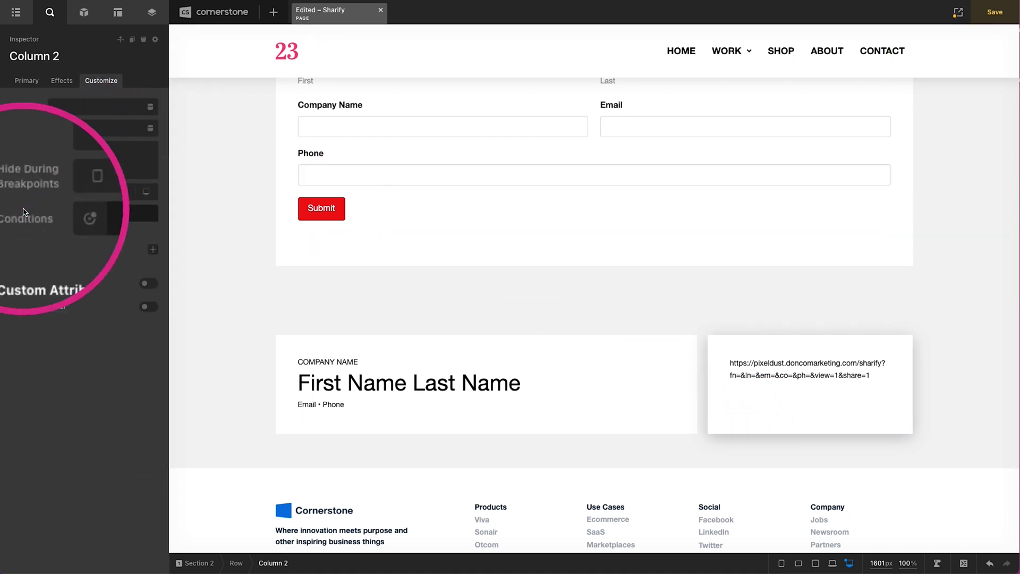
left_click(68, 214)
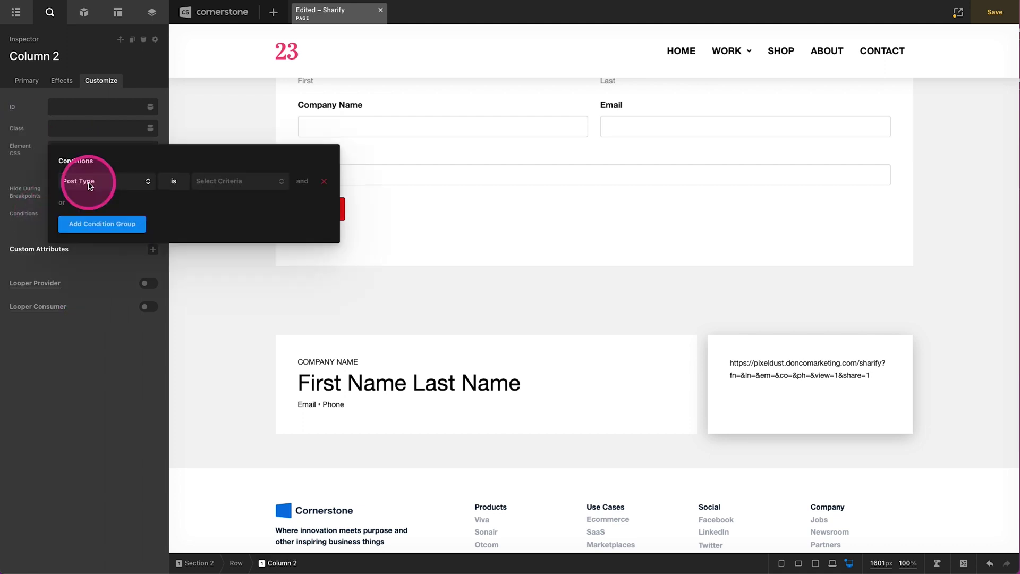
left_click(91, 186)
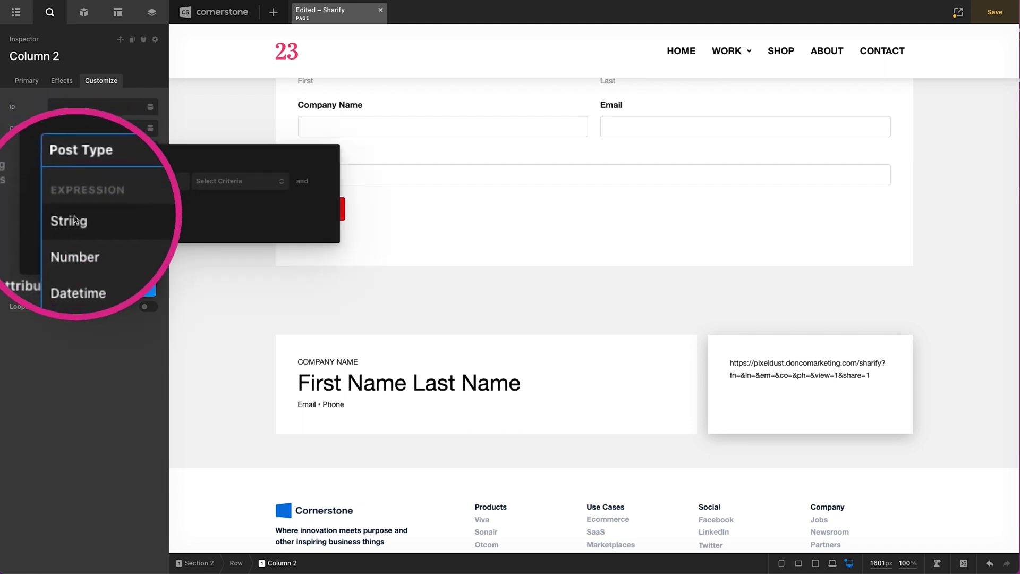
left_click(78, 237)
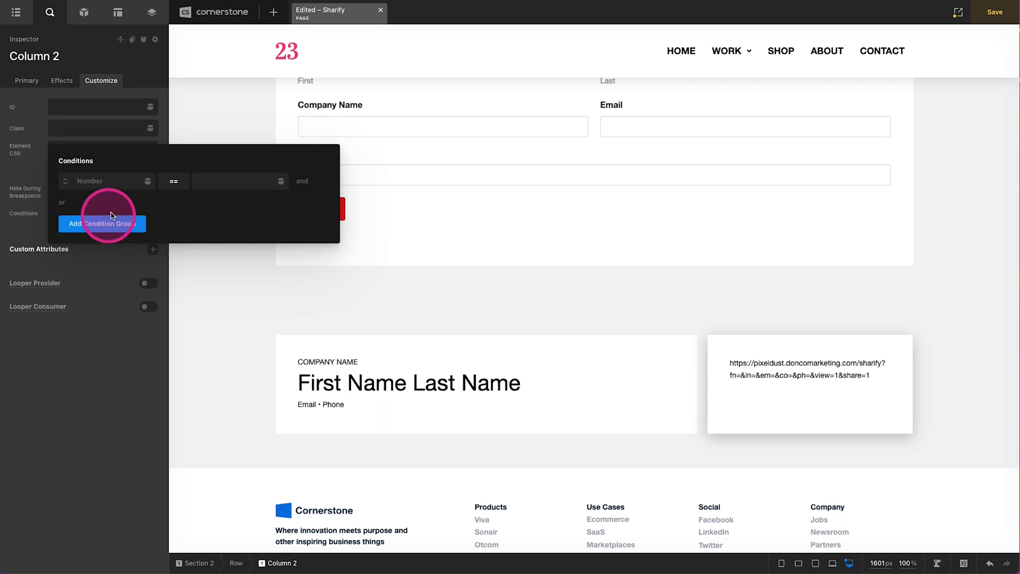
Insert the URL Query String Parameter with key "share" as the number tested by Column 2's condition
left_click(149, 183)
type("query")
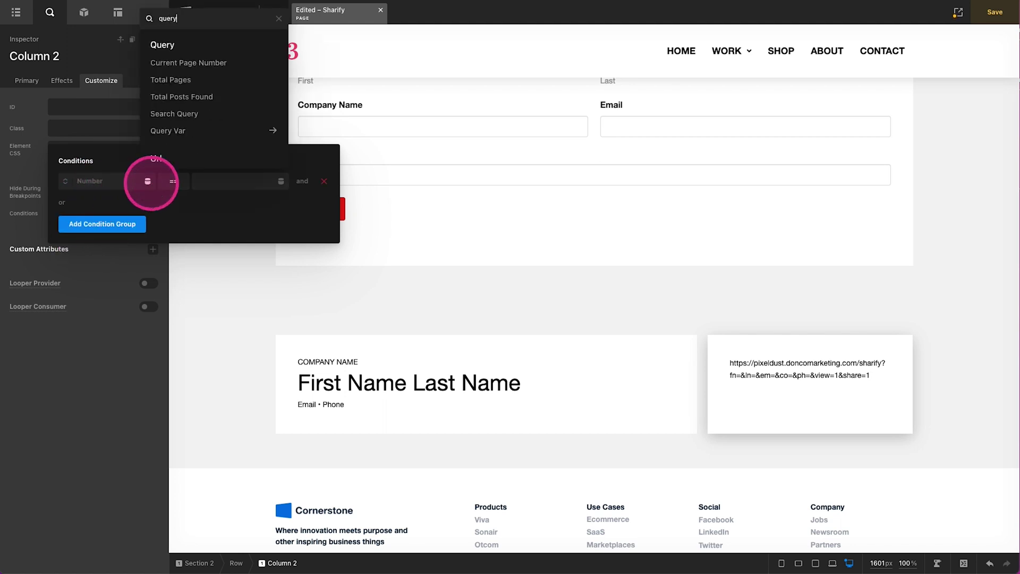
left_click(183, 156)
left_click(177, 68)
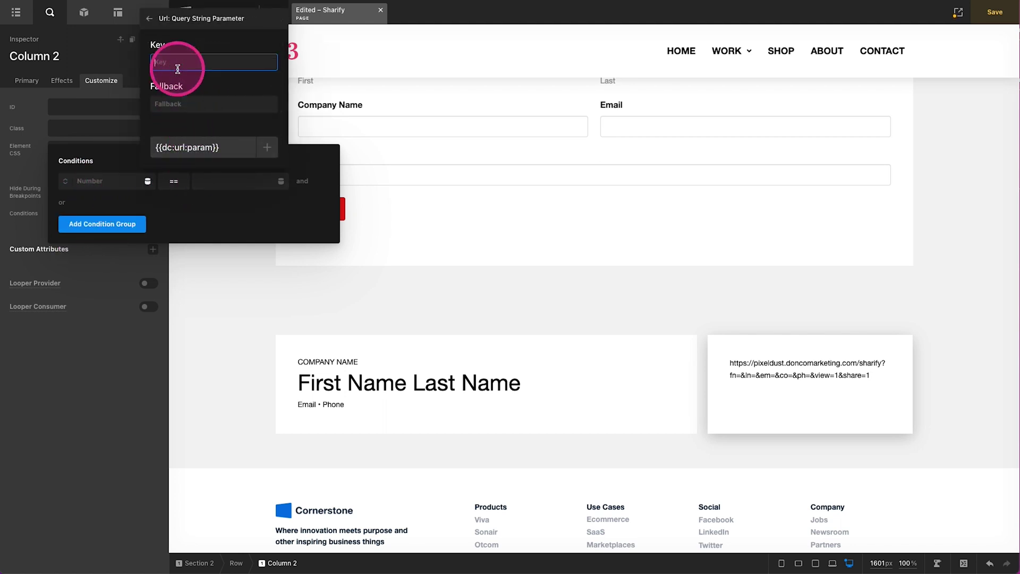
left_click(267, 147)
Set Column 2's condition to require the share parameter != 1
left_click(172, 181)
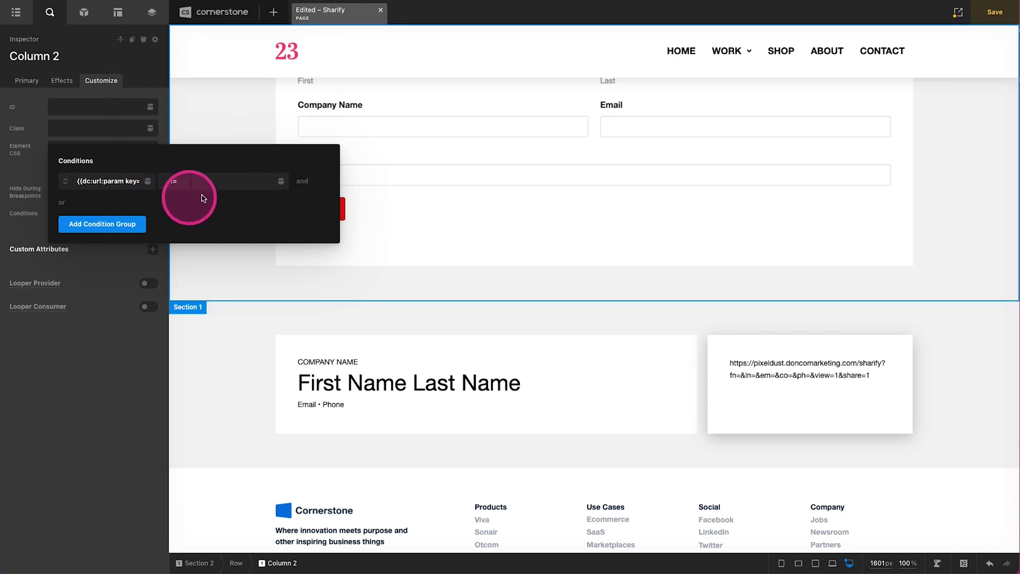
left_click(202, 181)
type("1")
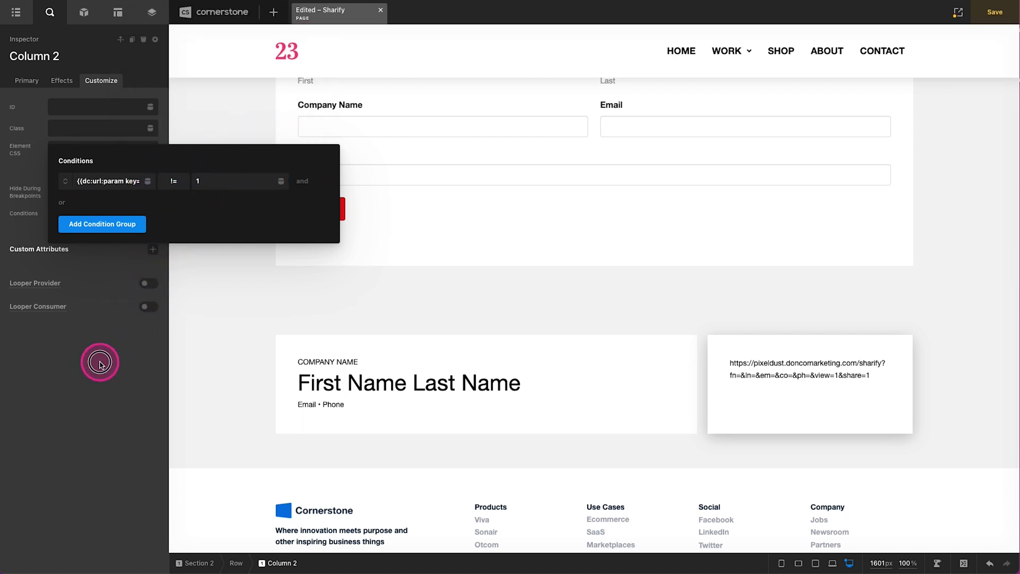
left_click(95, 357)
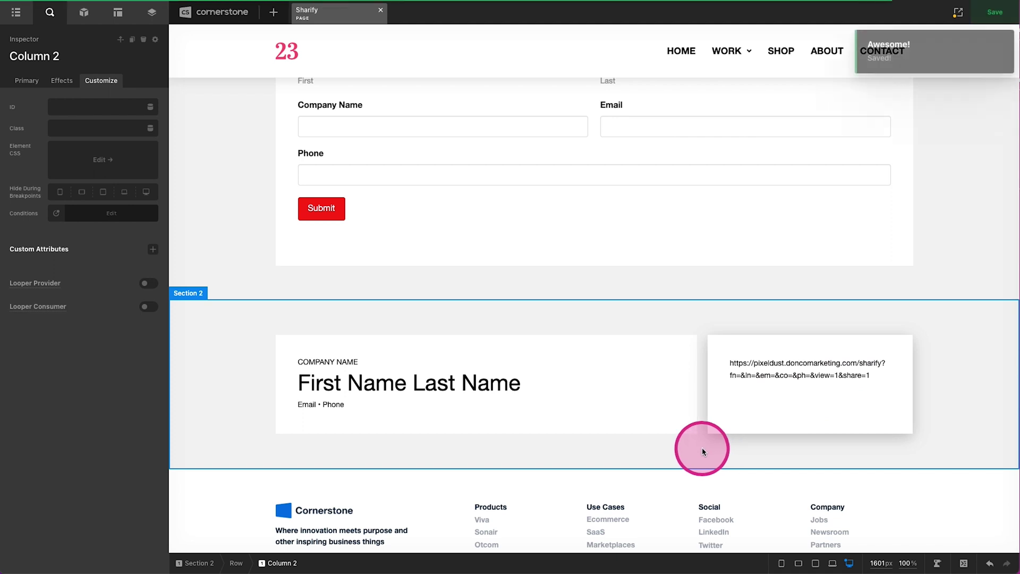
Open the live Sharify page and submit the form with a first and last name, company "Acme inc", e-mail address and phone number
left_click(955, 18)
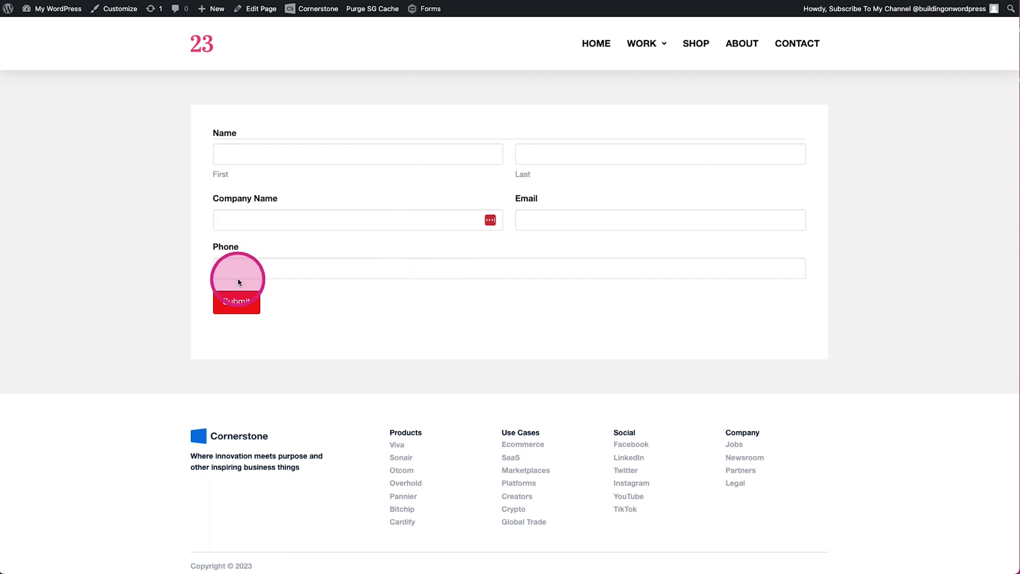
left_click(240, 152)
type("Joh")
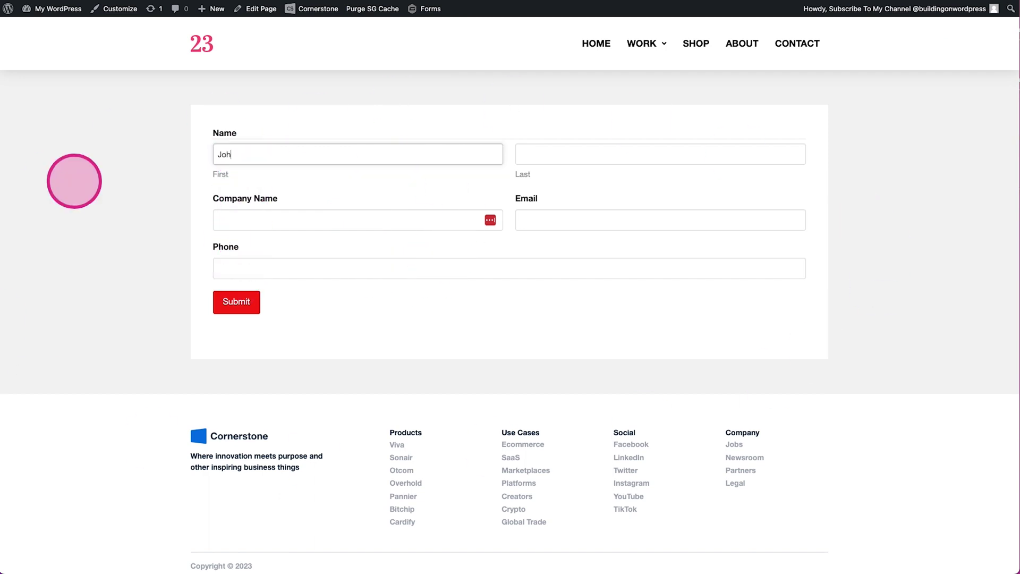
type("Doe")
key("Tab")
type("Acme inc")
key("Tab")
type("joh")
key("Tab")
type("555-444-3210")
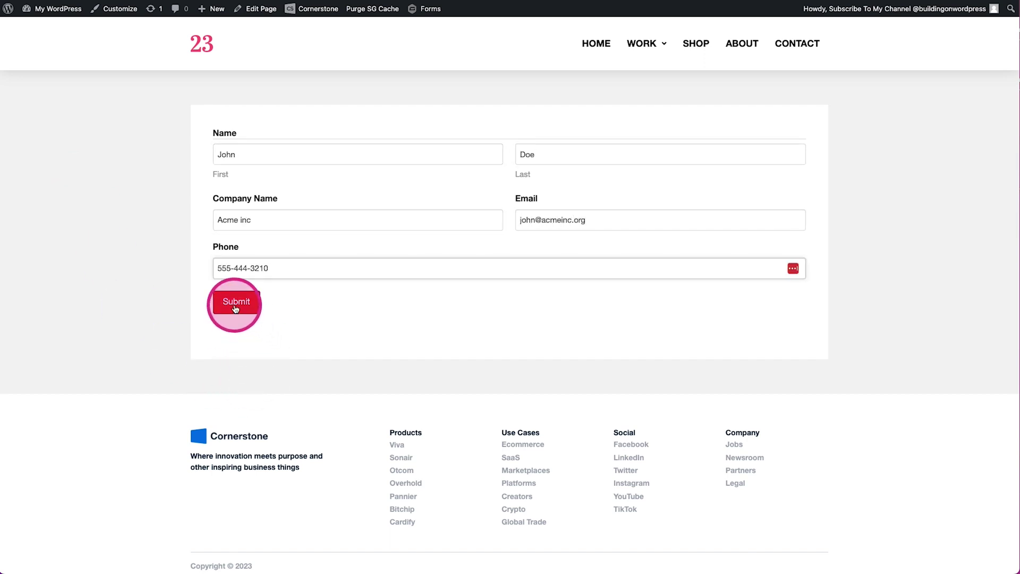
left_click(236, 304)
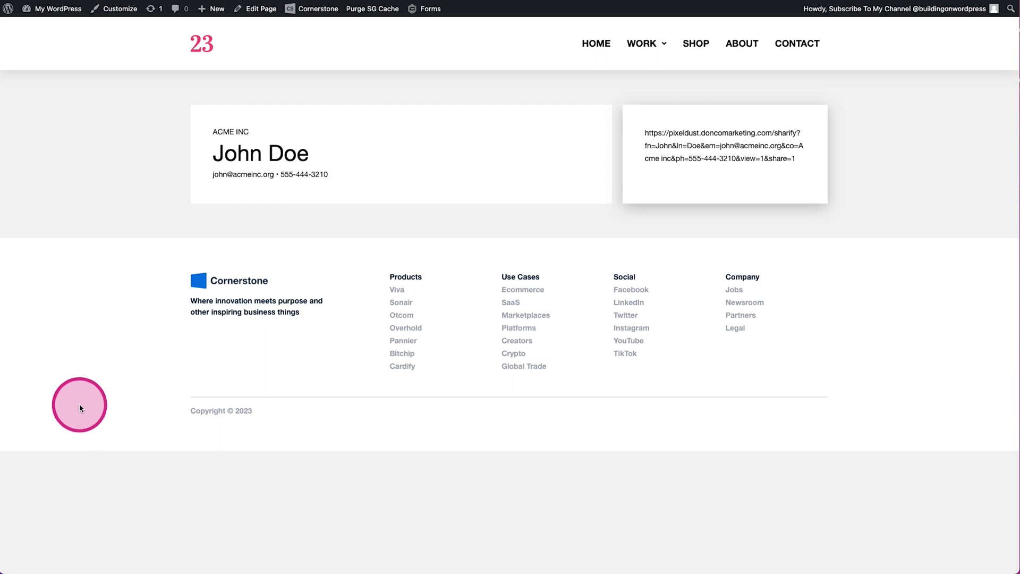
left_click_drag(171, 130, 376, 192)
left_click(376, 192)
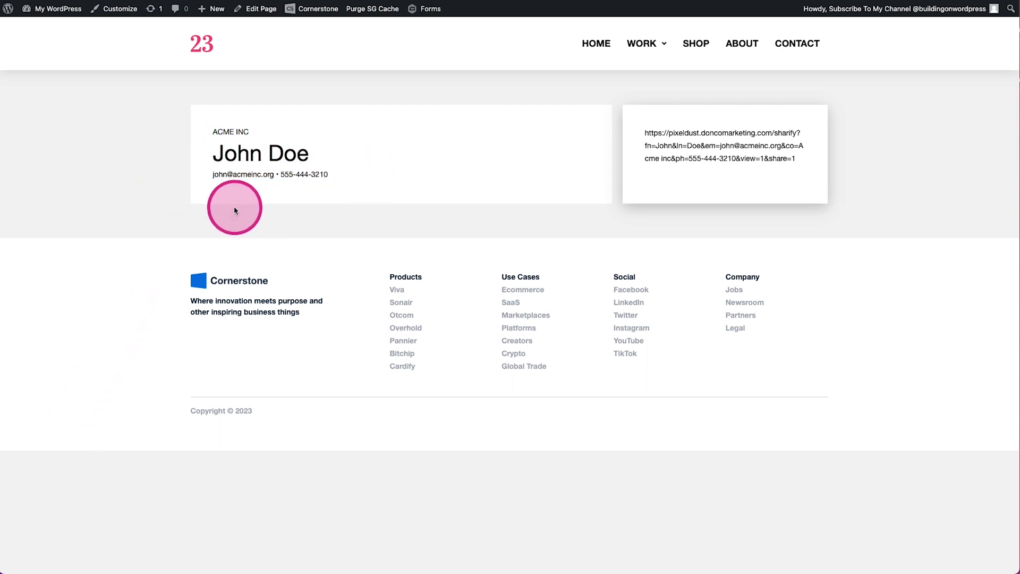
left_click_drag(193, 136, 298, 207)
left_click(298, 207)
left_click_drag(201, 159, 319, 195)
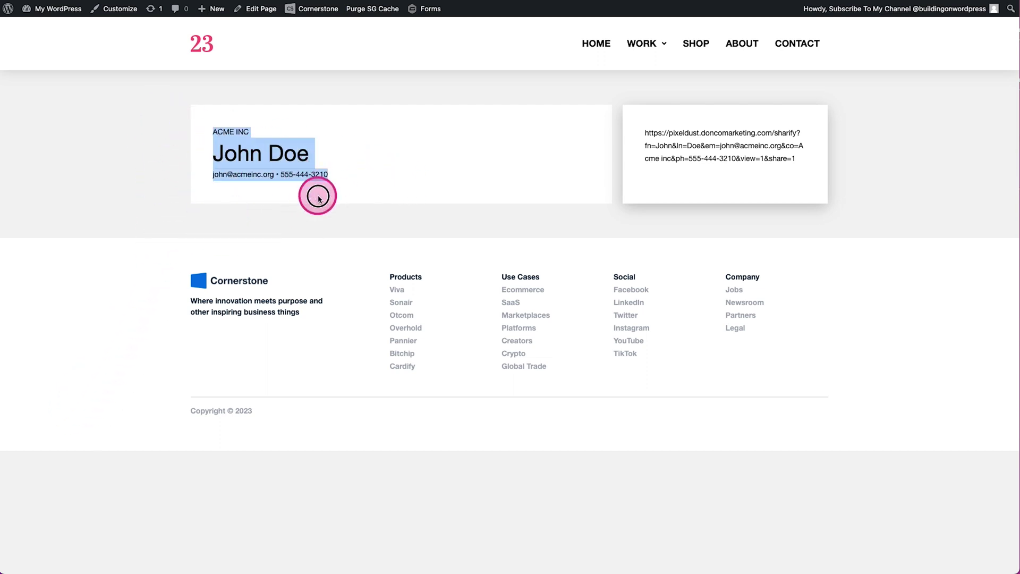
left_click(288, 210)
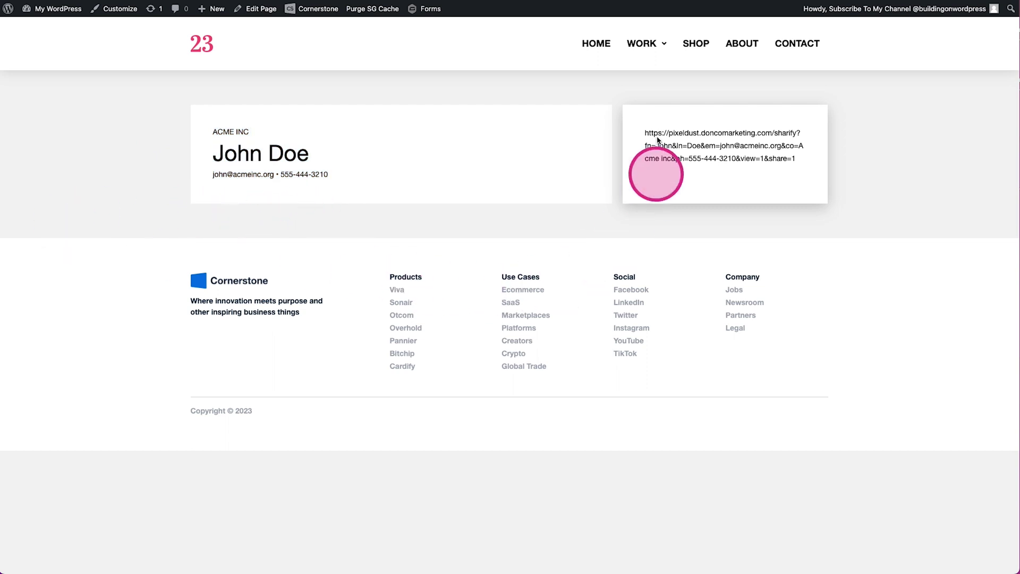
Copy the full shareable URL from the share card and load it in the browser
left_click_drag(643, 130, 803, 173)
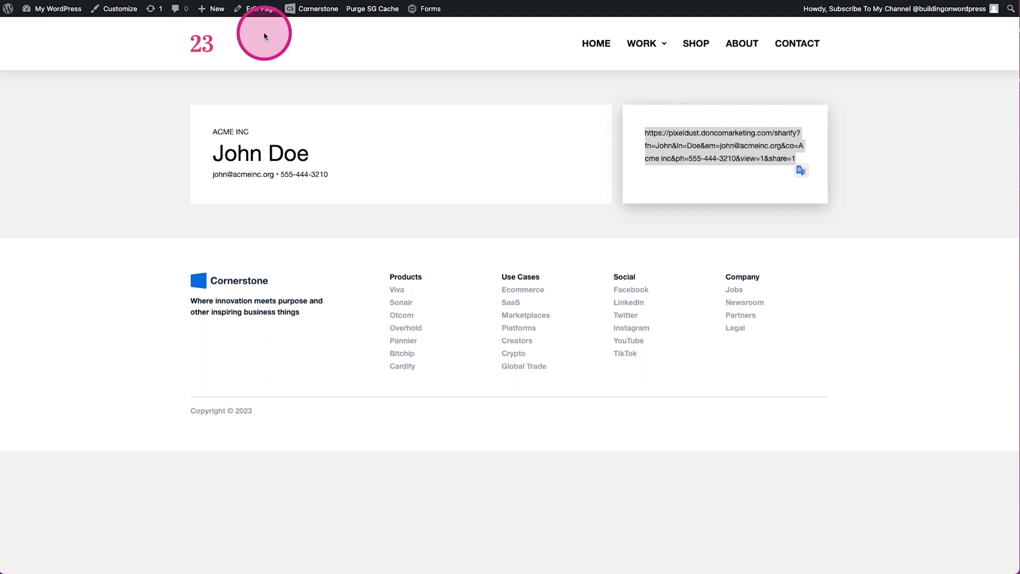
key("super+v")
key("Return")
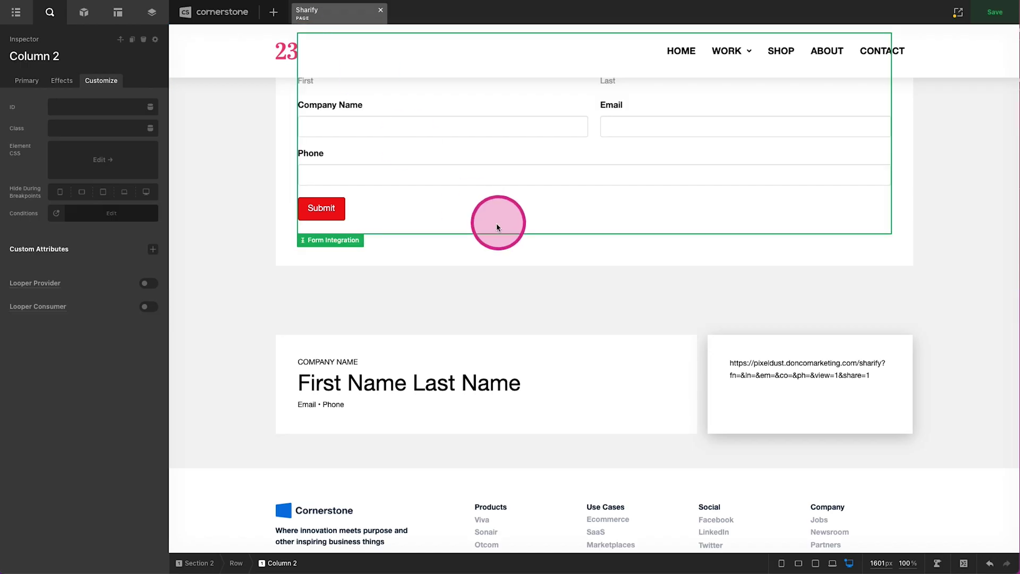
Set Column Fill to Grow on the Section 2 row that holds the details and share columns
left_click(702, 336)
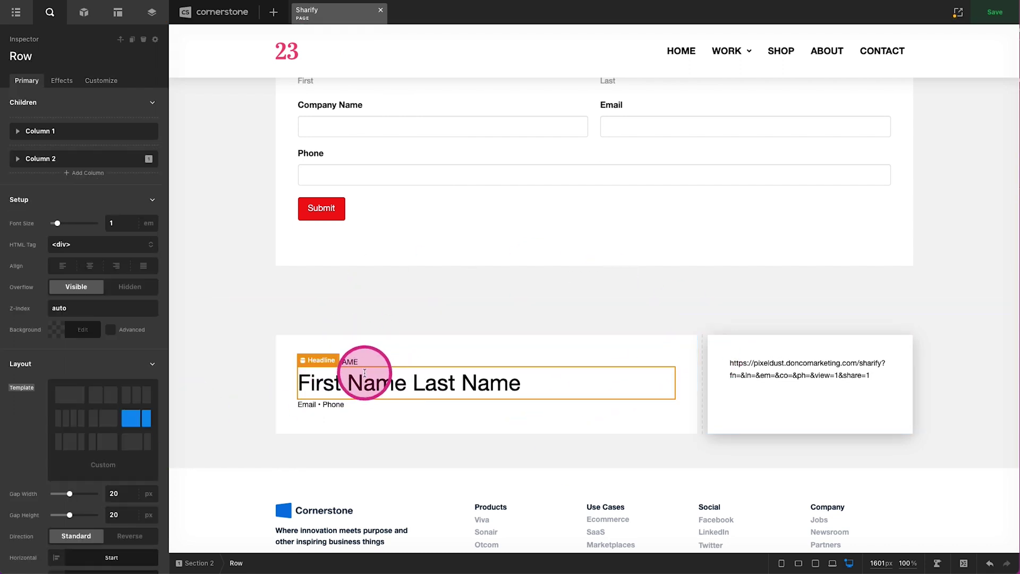
scroll(85, 365, "down", 5)
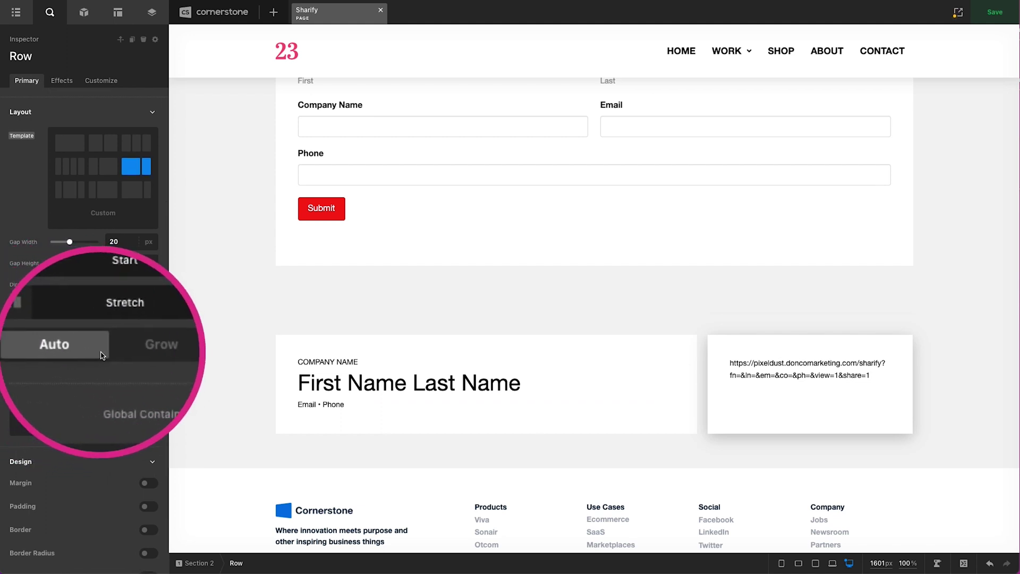
left_click(125, 349)
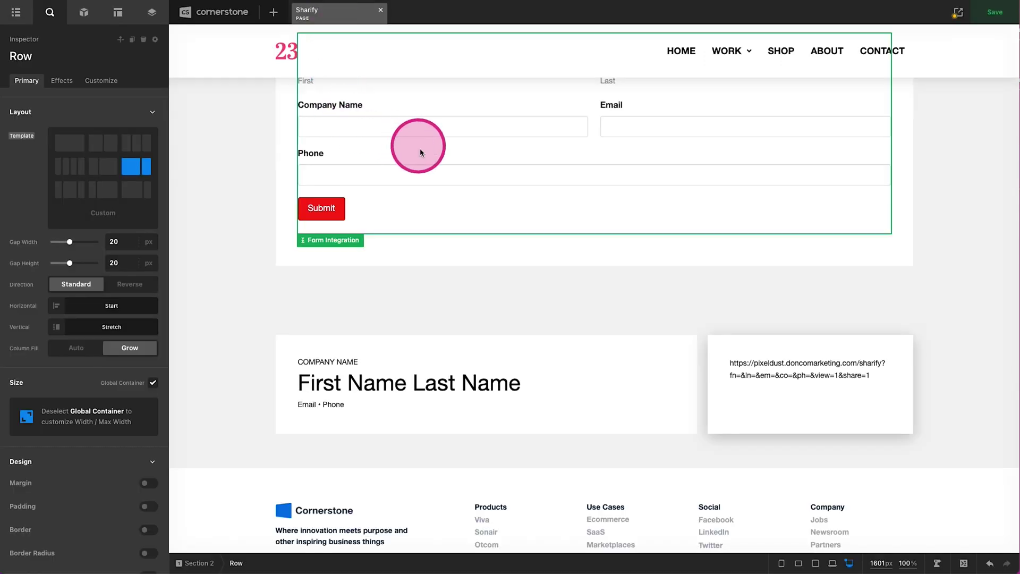
scroll(419, 152, "up", 2)
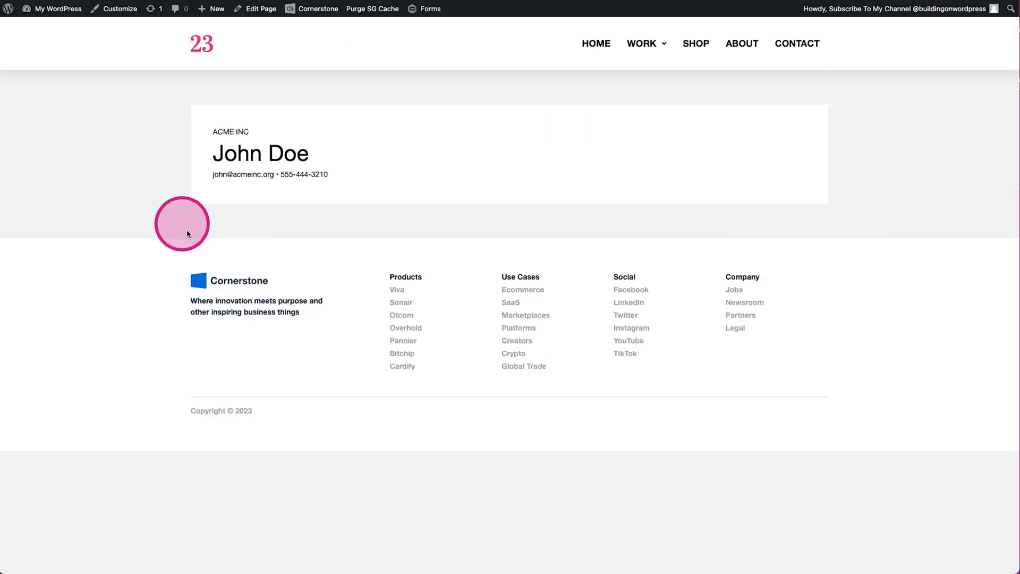
left_click_drag(187, 232, 442, 214)
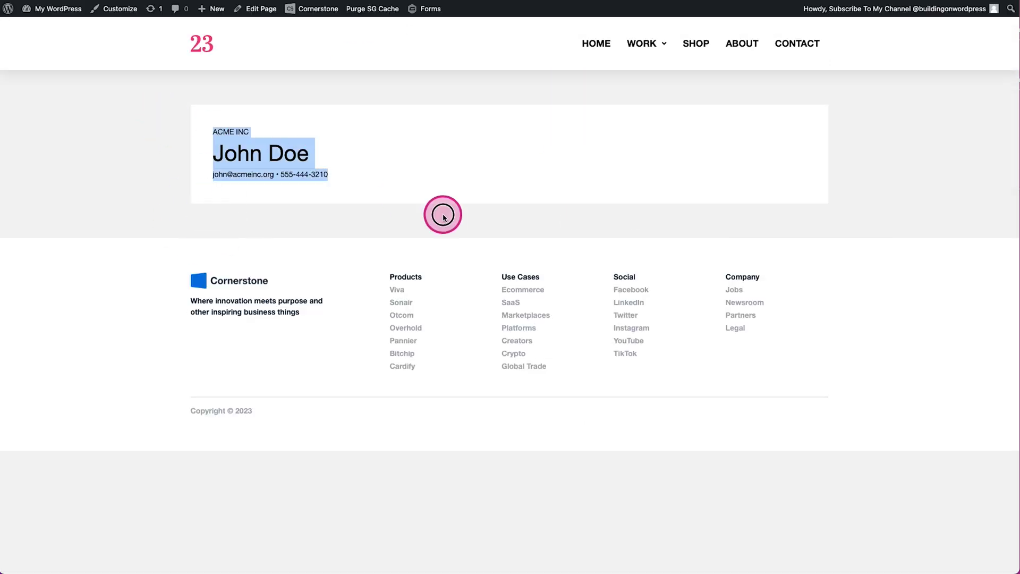
left_click(442, 216)
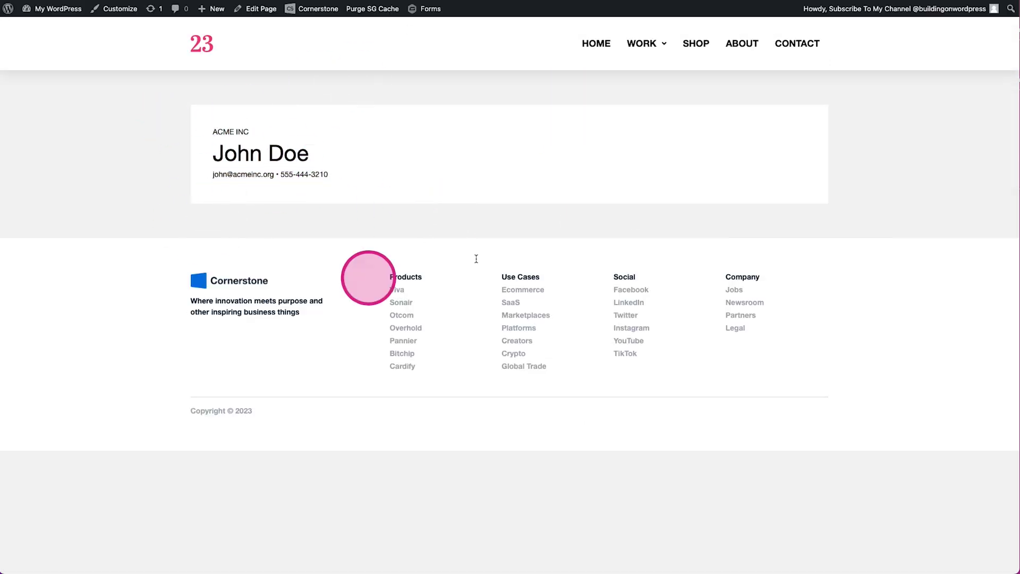